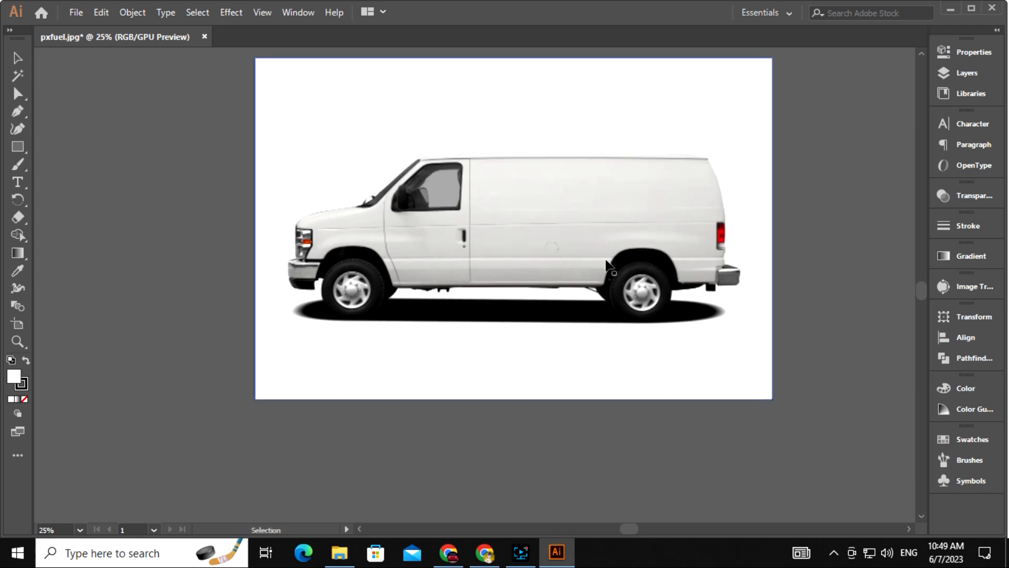
Lock the placed van photo with Object > Lock > Selection after undoing a trial move
{"action": "left_click_drag", "start_coordinate": [467, 227], "coordinate": [339, 233]}
{"action": "left_click_drag", "start_coordinate": [348, 227], "coordinate": [541, 242]}
{"action": "key", "text": "ctrl+z"}
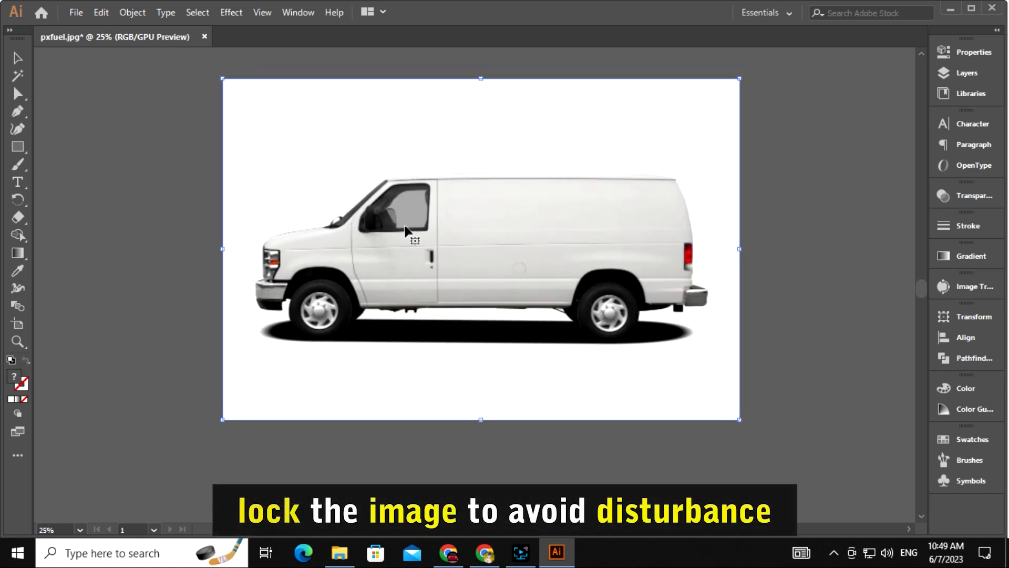
{"action": "left_click", "coordinate": [133, 12]}
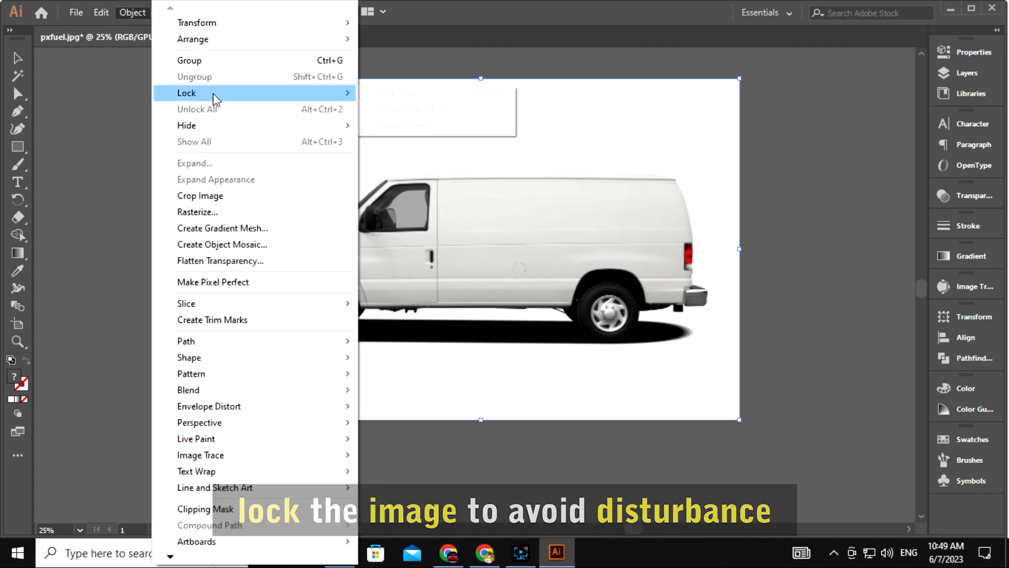
{"action": "left_click", "coordinate": [362, 94]}
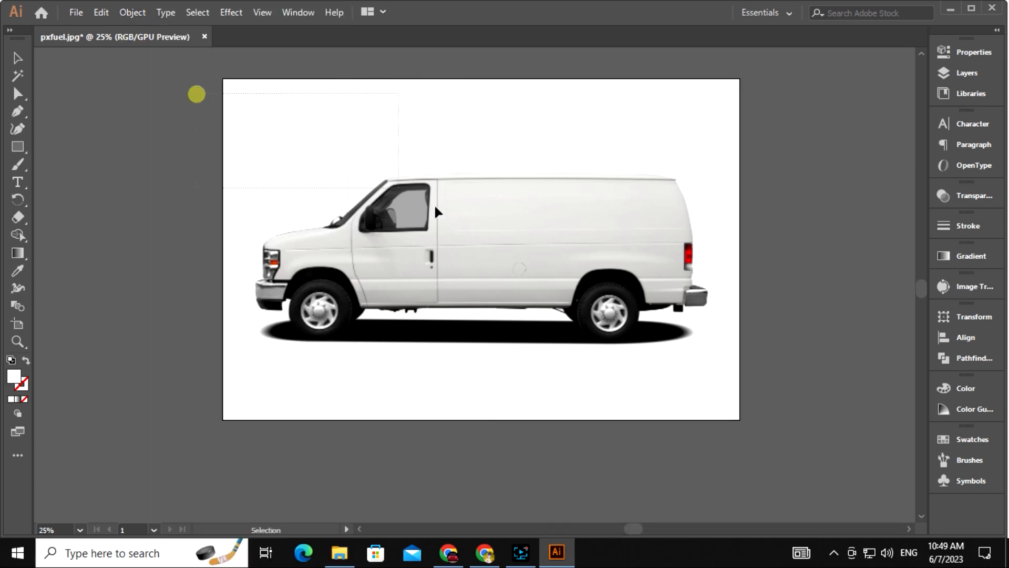
{"action": "left_click_drag", "start_coordinate": [480, 285], "coordinate": [455, 292]}
{"action": "left_click_drag", "start_coordinate": [681, 234], "coordinate": [697, 250]}
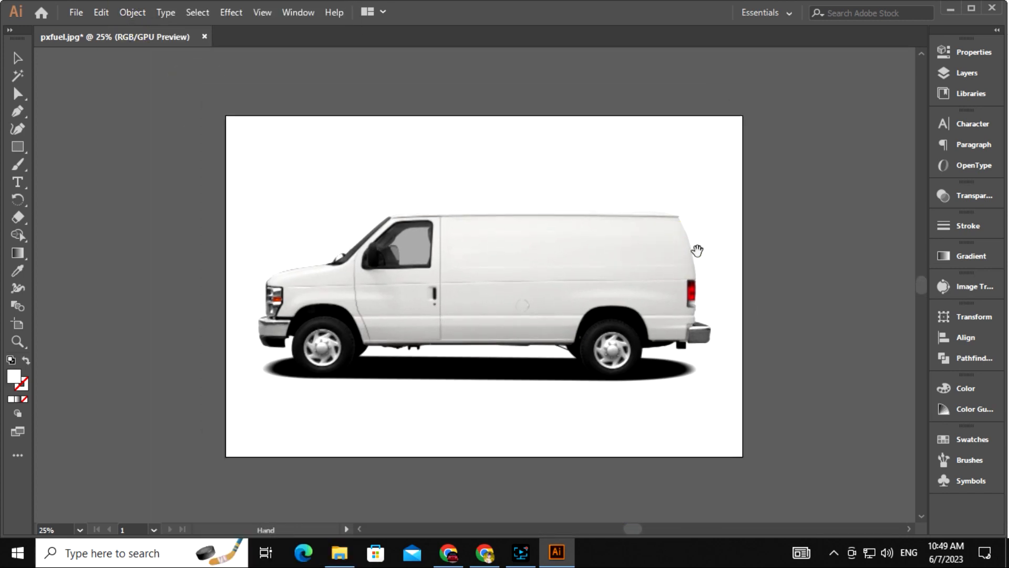
Zoom in on the van's front and switch to the Pen tool
{"action": "left_click_drag", "start_coordinate": [327, 277], "coordinate": [583, 374]}
{"action": "left_click_drag", "start_coordinate": [330, 316], "coordinate": [391, 303]}
{"action": "left_click_drag", "start_coordinate": [212, 289], "coordinate": [321, 312]}
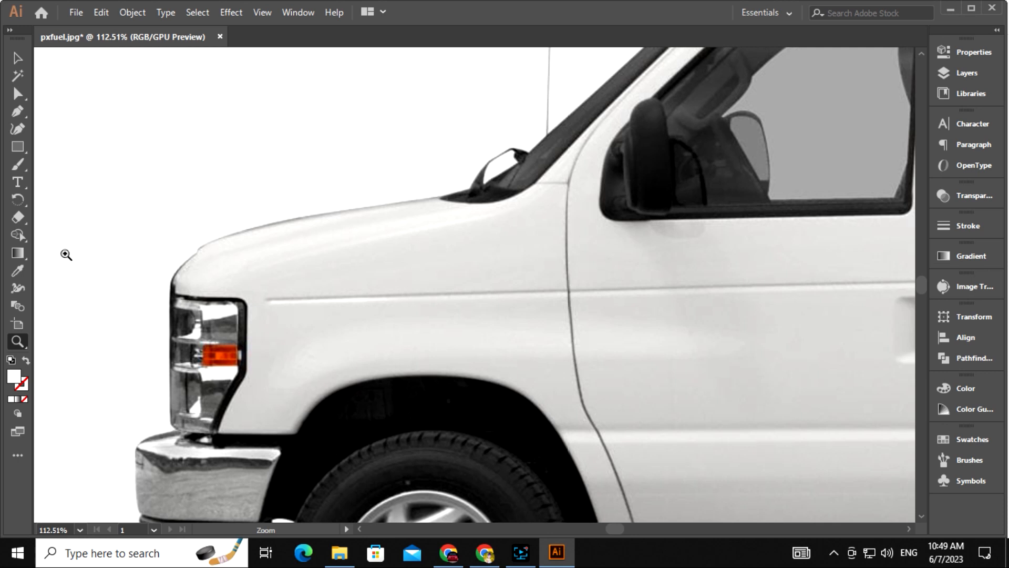
{"action": "left_click_drag", "start_coordinate": [17, 111], "coordinate": [63, 114]}
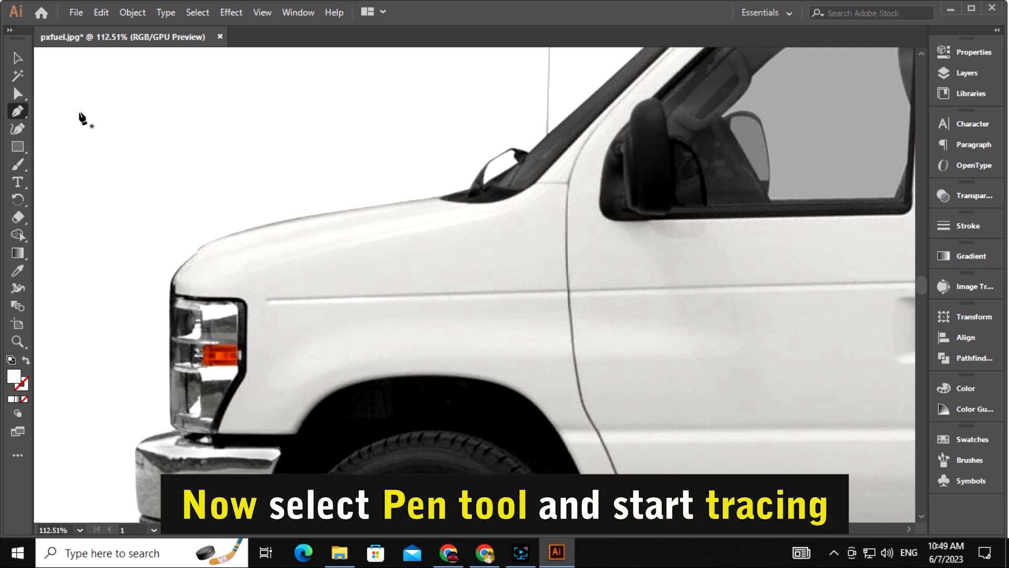
{"action": "left_click_drag", "start_coordinate": [345, 293], "coordinate": [346, 316]}
{"action": "left_click_drag", "start_coordinate": [261, 395], "coordinate": [250, 374]}
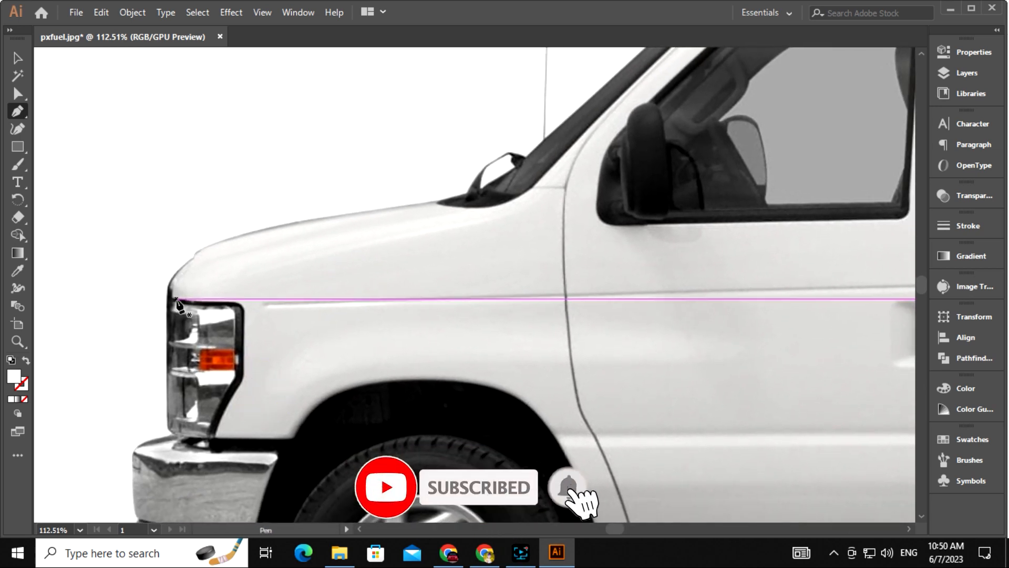
Trace the hood from its front corner over the curve to its rear with Pen anchors
{"action": "left_click", "coordinate": [176, 299]}
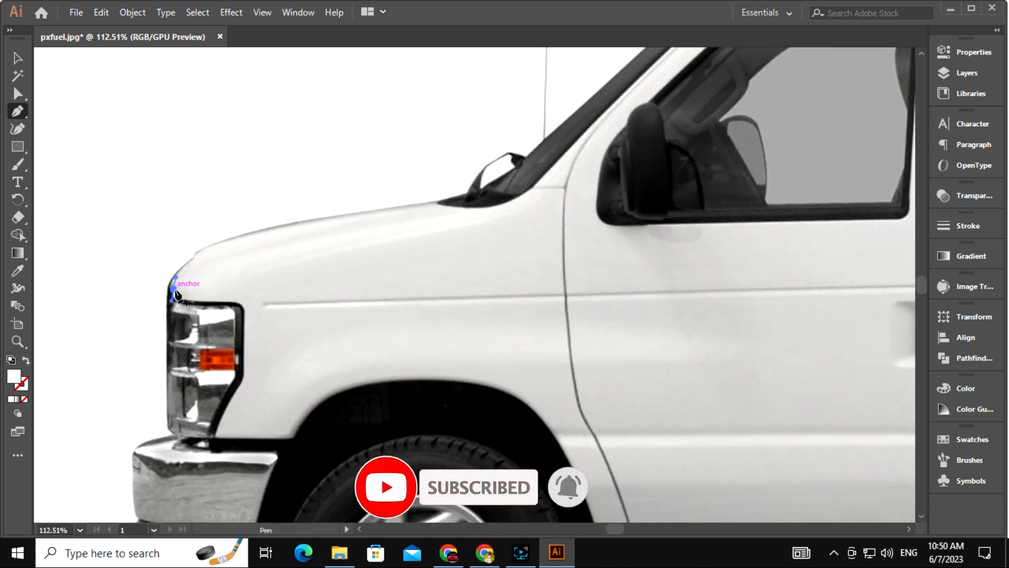
{"action": "left_click", "coordinate": [174, 277]}
{"action": "left_click", "coordinate": [193, 258]}
{"action": "left_click", "coordinate": [207, 246]}
{"action": "left_click_drag", "start_coordinate": [210, 248], "coordinate": [180, 276]}
{"action": "left_click", "coordinate": [24, 399]}
{"action": "left_click_drag", "start_coordinate": [396, 231], "coordinate": [561, 210]}
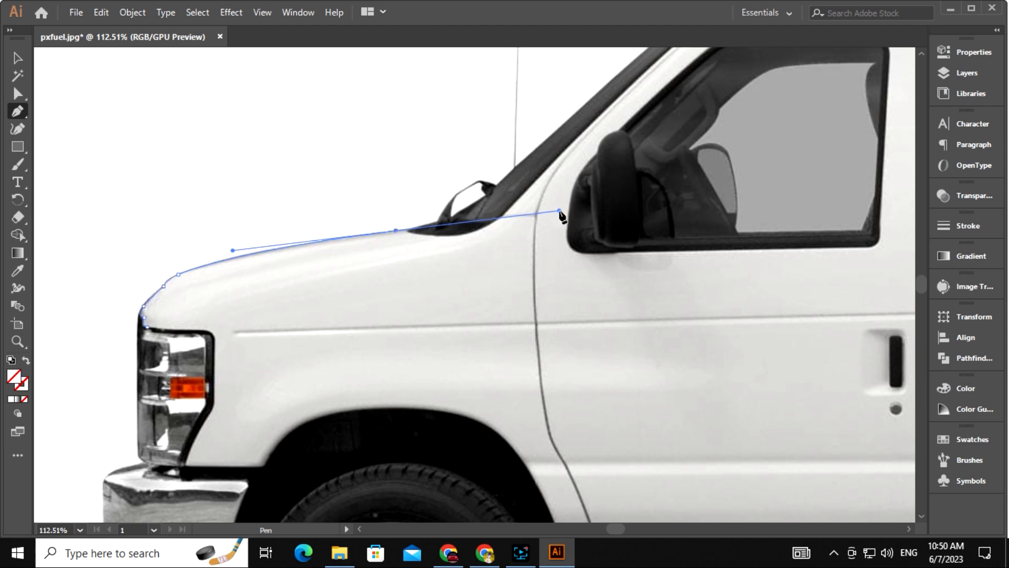
{"action": "left_click", "coordinate": [397, 231]}
{"action": "left_click", "coordinate": [414, 228]}
{"action": "left_click_drag", "start_coordinate": [434, 237], "coordinate": [273, 295]}
Curve the outline from the windshield base up to the roof front
{"action": "left_click", "coordinate": [305, 295]}
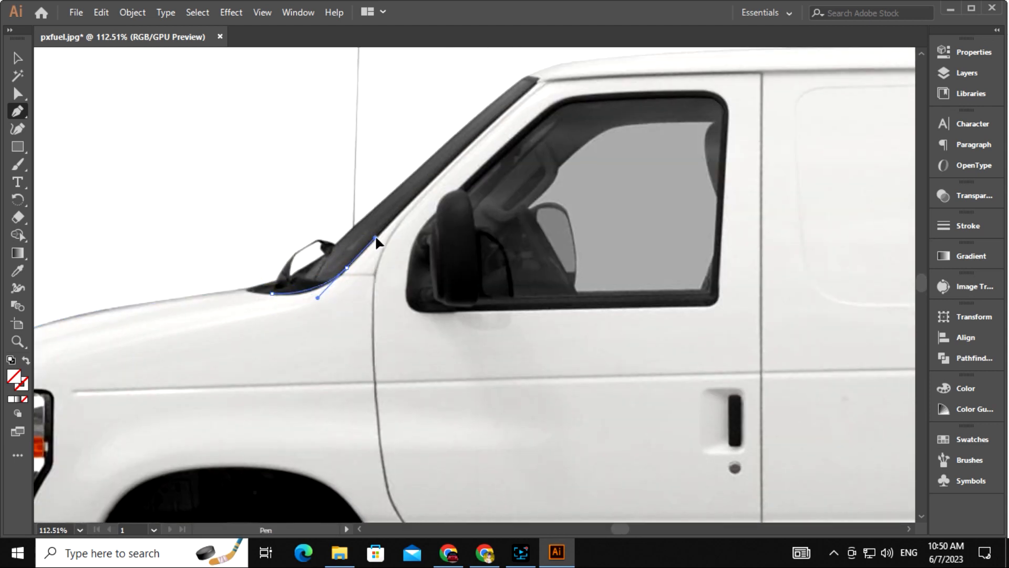
{"action": "left_click", "coordinate": [346, 268]}
{"action": "left_click_drag", "start_coordinate": [401, 275], "coordinate": [291, 369]}
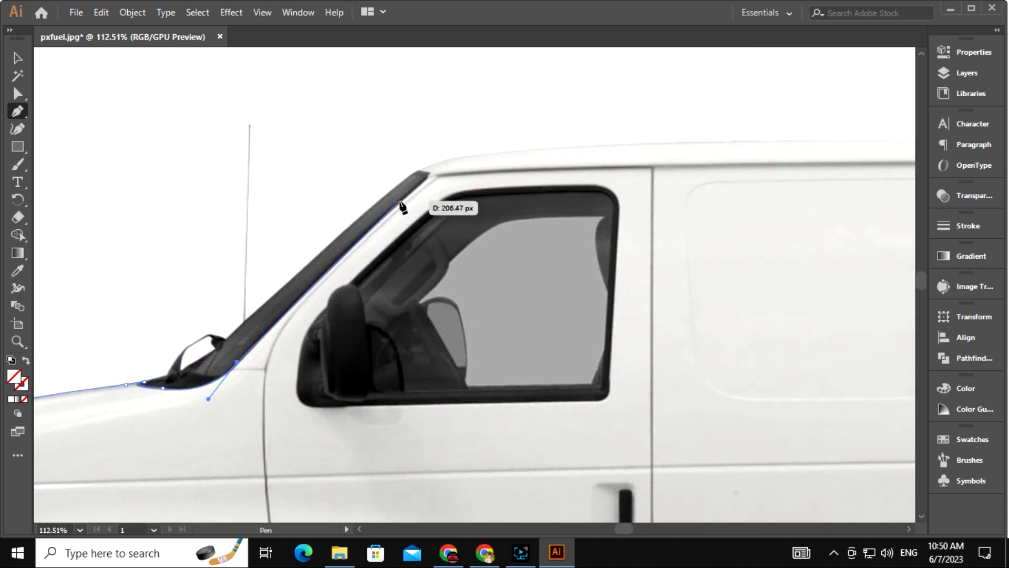
{"action": "left_click_drag", "start_coordinate": [400, 201], "coordinate": [349, 368]}
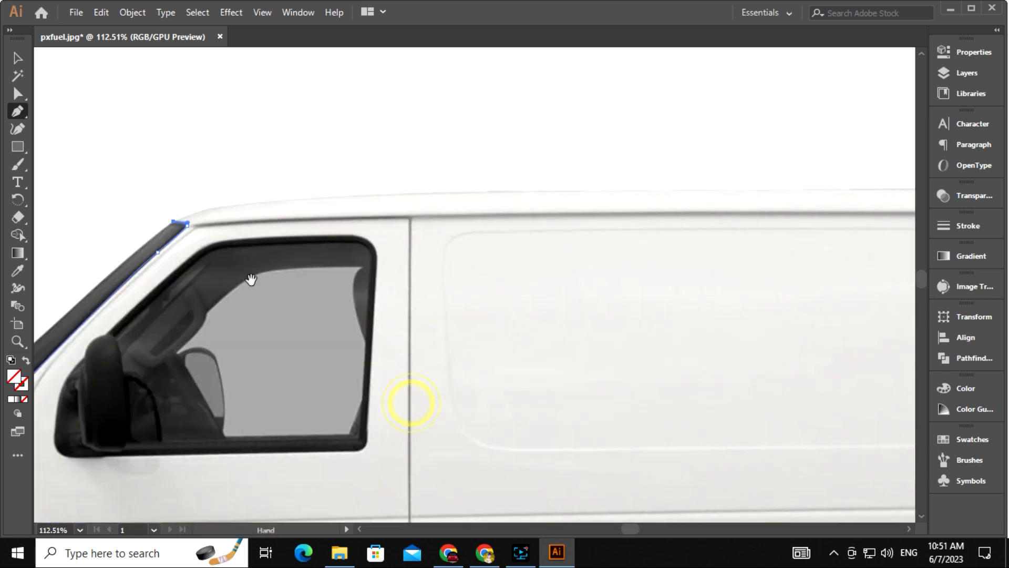
{"action": "left_click_drag", "start_coordinate": [504, 190], "coordinate": [814, 190]}
{"action": "left_click", "coordinate": [504, 191]}
Continue the curved outline along the roof toward its rear
{"action": "left_click_drag", "start_coordinate": [654, 270], "coordinate": [504, 285]}
{"action": "left_click_drag", "start_coordinate": [862, 302], "coordinate": [650, 251]}
{"action": "scroll", "coordinate": [650, 251], "scroll_direction": "down", "scroll_amount": 1}
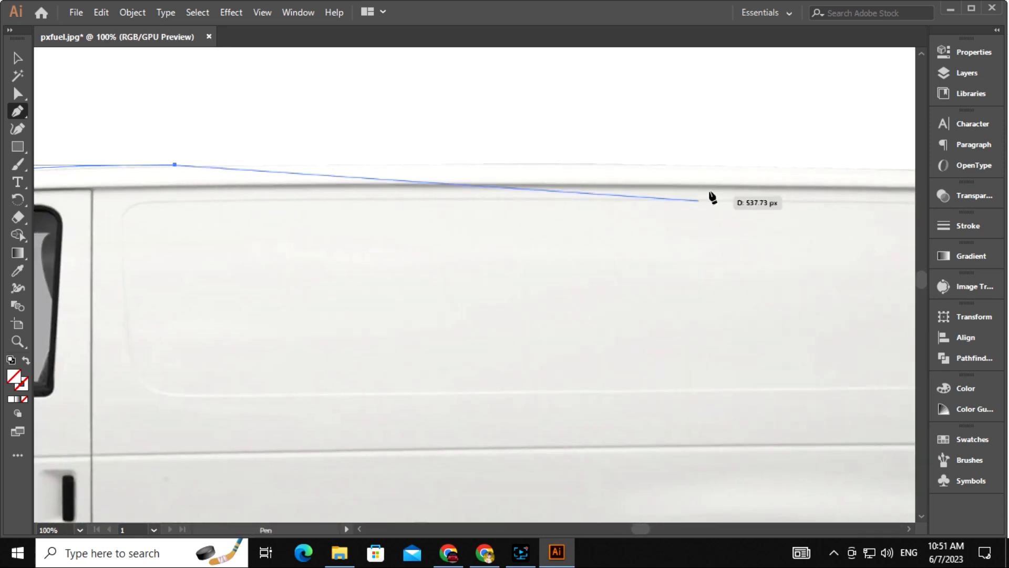
{"action": "left_click", "coordinate": [650, 166]}
{"action": "left_click_drag", "start_coordinate": [744, 231], "coordinate": [375, 239]}
{"action": "left_click", "coordinate": [441, 176]}
{"action": "left_click_drag", "start_coordinate": [622, 210], "coordinate": [375, 221]}
{"action": "left_click", "coordinate": [406, 165]}
{"action": "scroll", "coordinate": [374, 221], "scroll_direction": "up", "scroll_amount": 1}
{"action": "left_click_drag", "start_coordinate": [375, 220], "coordinate": [427, 319]}
Round the rear roof corner and trace down the van's rear side above the tail-light
{"action": "left_click", "coordinate": [444, 268]}
{"action": "left_click_drag", "start_coordinate": [454, 275], "coordinate": [433, 283]}
{"action": "left_click", "coordinate": [454, 275]}
{"action": "left_click_drag", "start_coordinate": [515, 447], "coordinate": [494, 342]}
{"action": "left_click", "coordinate": [485, 282]}
{"action": "left_click_drag", "start_coordinate": [518, 466], "coordinate": [583, 354]}
{"action": "left_click", "coordinate": [454, 287]}
{"action": "left_click", "coordinate": [453, 310]}
Place anchors around the tail-light's corners and just below it
{"action": "left_click", "coordinate": [558, 314]}
{"action": "left_click_drag", "start_coordinate": [555, 465], "coordinate": [541, 383]}
{"action": "left_click", "coordinate": [510, 274]}
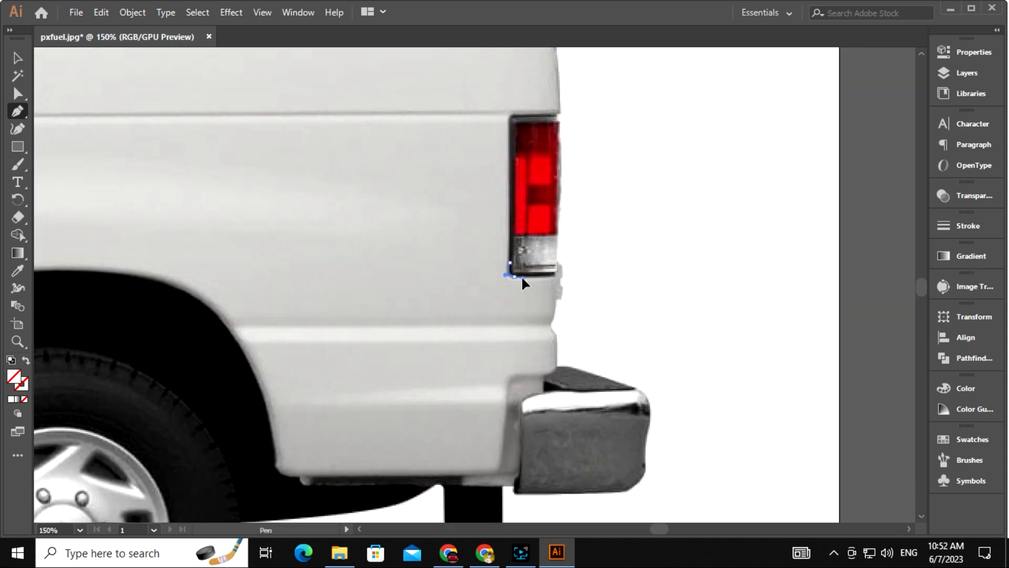
{"action": "left_click", "coordinate": [553, 277]}
{"action": "left_click_drag", "start_coordinate": [577, 311], "coordinate": [477, 266]}
{"action": "left_click", "coordinate": [482, 371]}
Trace the rear bumper's edges down to where it meets the body
{"action": "left_click", "coordinate": [475, 278]}
{"action": "left_click", "coordinate": [462, 293]}
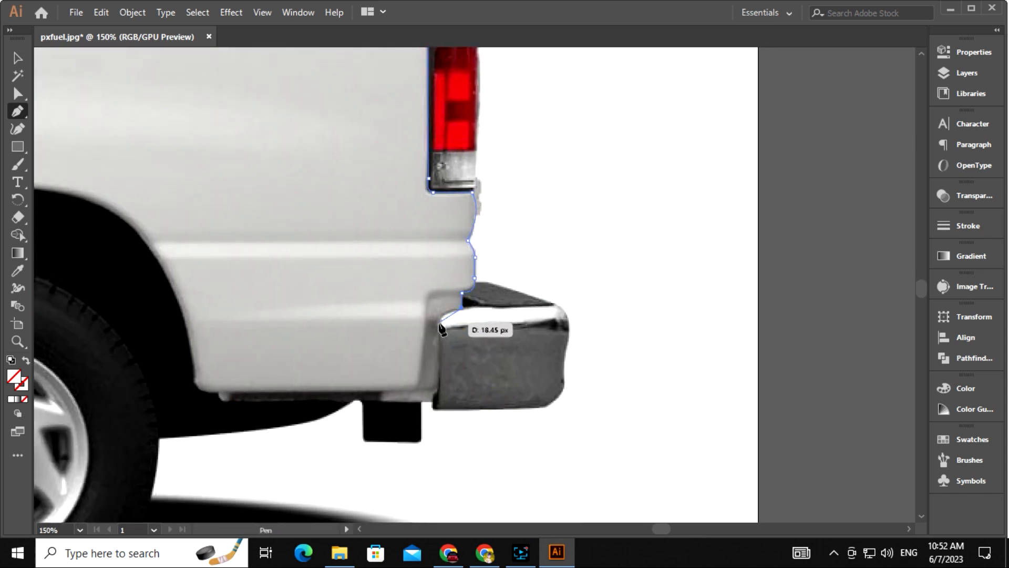
{"action": "left_click_drag", "start_coordinate": [441, 322], "coordinate": [438, 338]}
{"action": "left_click", "coordinate": [441, 322]}
{"action": "left_click_drag", "start_coordinate": [440, 369], "coordinate": [482, 383]}
{"action": "left_click", "coordinate": [486, 374]}
{"action": "left_click", "coordinate": [482, 386]}
{"action": "left_click", "coordinate": [430, 385]}
{"action": "left_click", "coordinate": [430, 376]}
Curve the outline around and over the rear wheel arch
{"action": "left_click_drag", "start_coordinate": [280, 378], "coordinate": [402, 350]}
{"action": "left_click", "coordinate": [429, 382]}
{"action": "left_click", "coordinate": [405, 370]}
{"action": "left_click_drag", "start_coordinate": [381, 392], "coordinate": [631, 430]}
{"action": "left_click_drag", "start_coordinate": [528, 224], "coordinate": [638, 226]}
{"action": "left_click_drag", "start_coordinate": [398, 246], "coordinate": [319, 317]}
Replace two misplaced rear-arch anchors with a correct anchor at the arch edge
{"action": "key", "text": "ctrl+z"}
{"action": "left_click_drag", "start_coordinate": [423, 227], "coordinate": [333, 266]}
{"action": "key", "text": "ctrl+z"}
{"action": "left_click", "coordinate": [408, 240]}
{"action": "scroll", "coordinate": [415, 284], "scroll_direction": "down", "scroll_amount": 5}
{"action": "left_click_drag", "start_coordinate": [402, 257], "coordinate": [365, 395]}
{"action": "left_click", "coordinate": [403, 257]}
{"action": "left_click_drag", "start_coordinate": [288, 333], "coordinate": [369, 338]}
Trace the lower sill from the arch bottom to the sill corner
{"action": "left_click", "coordinate": [478, 289]}
{"action": "left_click_drag", "start_coordinate": [460, 302], "coordinate": [732, 303]}
{"action": "left_click", "coordinate": [461, 303]}
{"action": "left_click", "coordinate": [247, 303]}
{"action": "left_click_drag", "start_coordinate": [246, 304], "coordinate": [642, 329]}
{"action": "left_click", "coordinate": [256, 314]}
{"action": "left_click", "coordinate": [359, 336]}
{"action": "left_click_drag", "start_coordinate": [343, 320], "coordinate": [660, 403]}
{"action": "left_click", "coordinate": [343, 321]}
Curve the outline over and down the front wheel arch to the front bumper
{"action": "left_click", "coordinate": [491, 181]}
{"action": "key", "text": "ctrl+z"}
{"action": "left_click_drag", "start_coordinate": [494, 181], "coordinate": [528, 163]}
{"action": "left_click_drag", "start_coordinate": [424, 219], "coordinate": [383, 300]}
{"action": "left_click_drag", "start_coordinate": [424, 219], "coordinate": [532, 262]}
{"action": "left_click", "coordinate": [518, 285]}
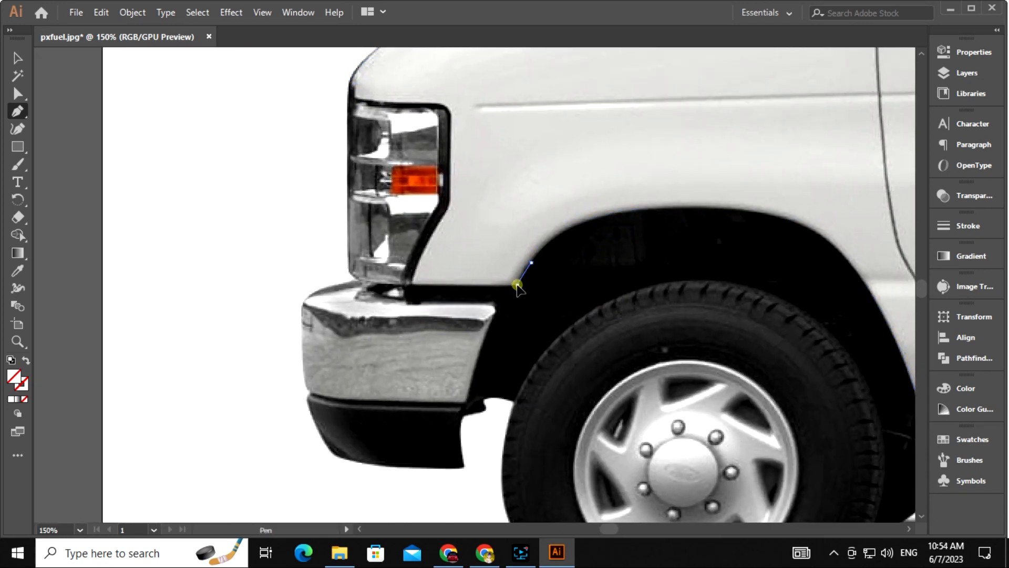
{"action": "left_click", "coordinate": [417, 285]}
Trace up the headlight edge and close the path at its starting anchor
{"action": "key", "text": "ctrl+="}
{"action": "left_click_drag", "start_coordinate": [497, 310], "coordinate": [456, 332]}
{"action": "mouse_move", "coordinate": [427, 302]}
{"action": "left_mouse_down"}
{"action": "mouse_move", "coordinate": [437, 276]}
{"action": "mouse_move", "coordinate": [430, 293]}
{"action": "left_mouse_up"}
{"action": "left_click_drag", "start_coordinate": [468, 303], "coordinate": [377, 409]}
{"action": "left_click_drag", "start_coordinate": [372, 328], "coordinate": [382, 280]}
{"action": "left_click", "coordinate": [382, 302]}
{"action": "left_click_drag", "start_coordinate": [384, 209], "coordinate": [322, 309]}
{"action": "left_click", "coordinate": [364, 335]}
{"action": "left_click", "coordinate": [342, 309]}
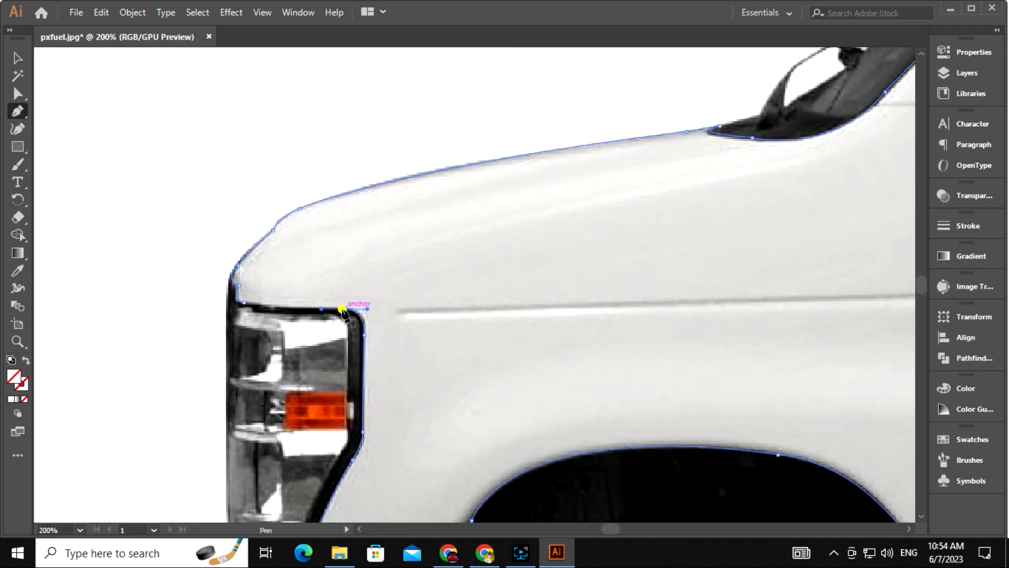
Bend the front arch's top segment into a curve and lengthen its right handle
{"action": "key", "text": "ctrl+minus"}
{"action": "key", "text": "ctrl+minus"}
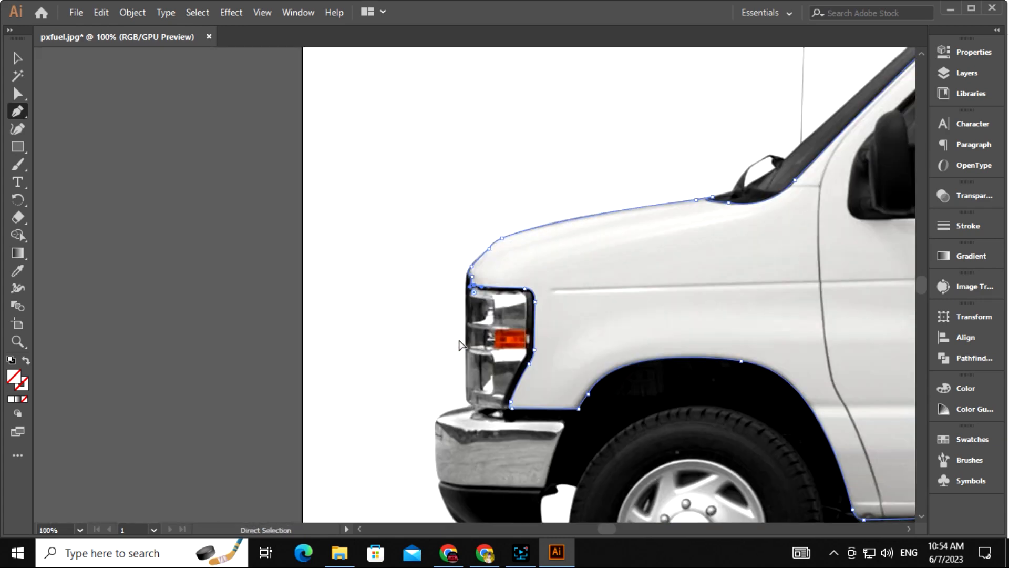
{"action": "left_click_drag", "start_coordinate": [634, 418], "coordinate": [524, 361]}
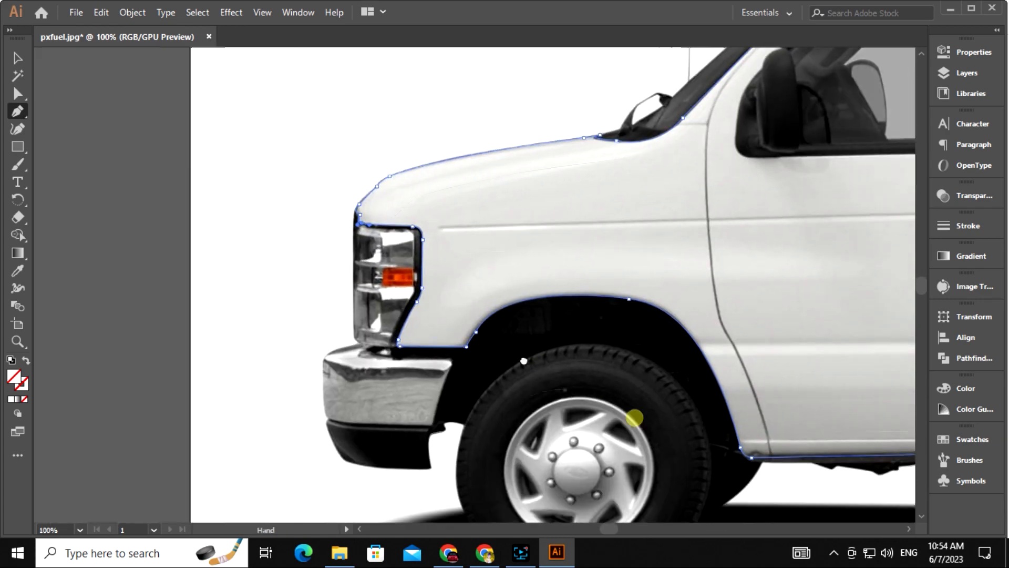
{"action": "key", "text": "ctrl+plus"}
{"action": "key", "text": "ctrl+plus"}
{"action": "key", "text": "ctrl+plus"}
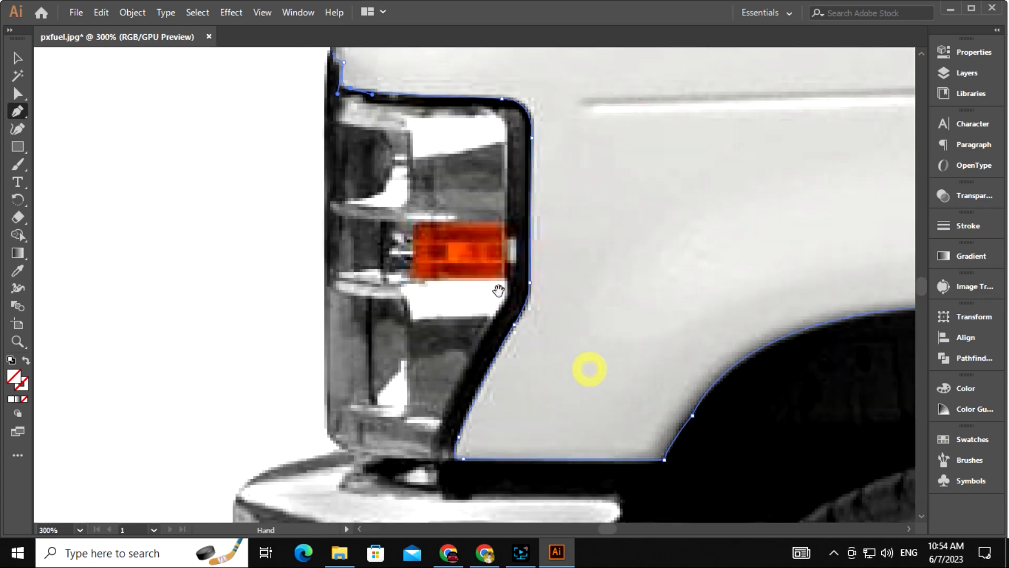
{"action": "left_click_drag", "start_coordinate": [565, 389], "coordinate": [407, 312]}
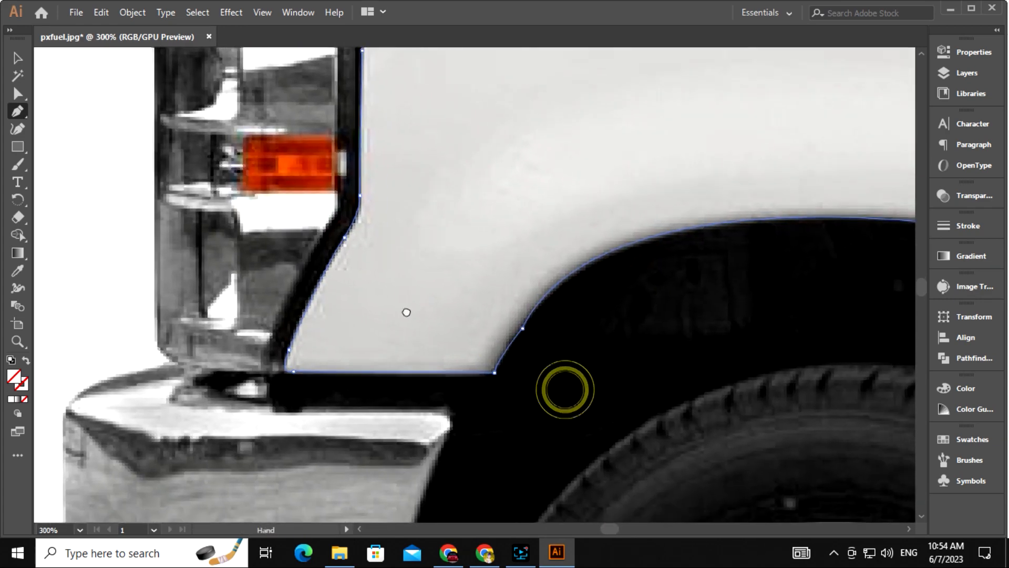
{"action": "key", "text": "shift+c"}
{"action": "key", "text": "a"}
{"action": "left_click", "coordinate": [484, 327]}
{"action": "left_click_drag", "start_coordinate": [582, 376], "coordinate": [410, 248]}
{"action": "left_click_drag", "start_coordinate": [601, 272], "coordinate": [656, 335]}
{"action": "key", "text": "ctrl+minus"}
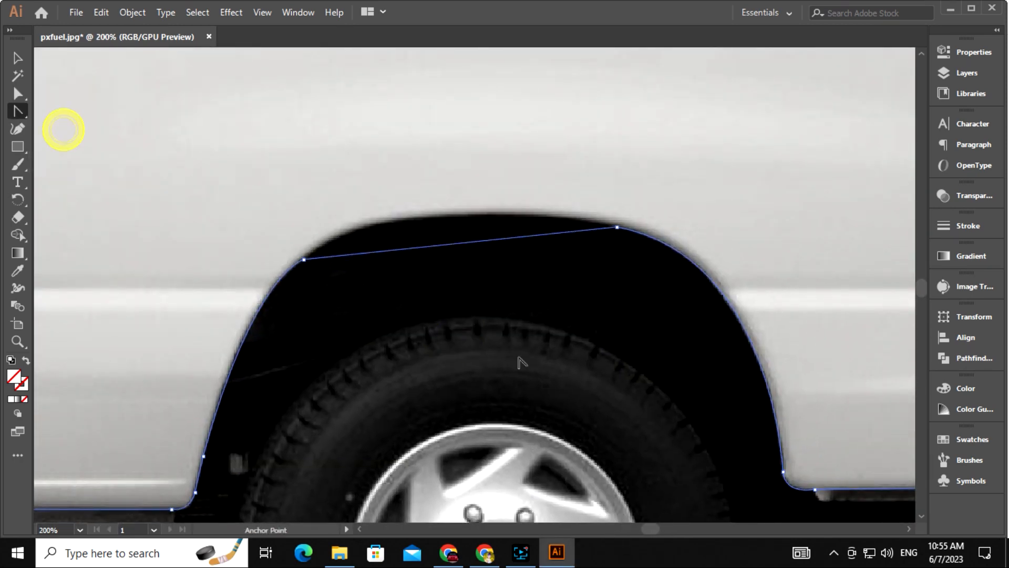
{"action": "left_click_drag", "start_coordinate": [374, 252], "coordinate": [382, 227]}
{"action": "left_click_drag", "start_coordinate": [497, 215], "coordinate": [563, 210]}
Round off the arch corner anchor slightly, then return to whole-object selection
{"action": "key", "text": "shift+grave"}
{"action": "left_click", "coordinate": [617, 226]}
{"action": "key", "text": "ctrl+z"}
{"action": "left_click", "coordinate": [18, 94]}
{"action": "left_click", "coordinate": [617, 228]}
{"action": "left_click_drag", "start_coordinate": [622, 217], "coordinate": [635, 174]}
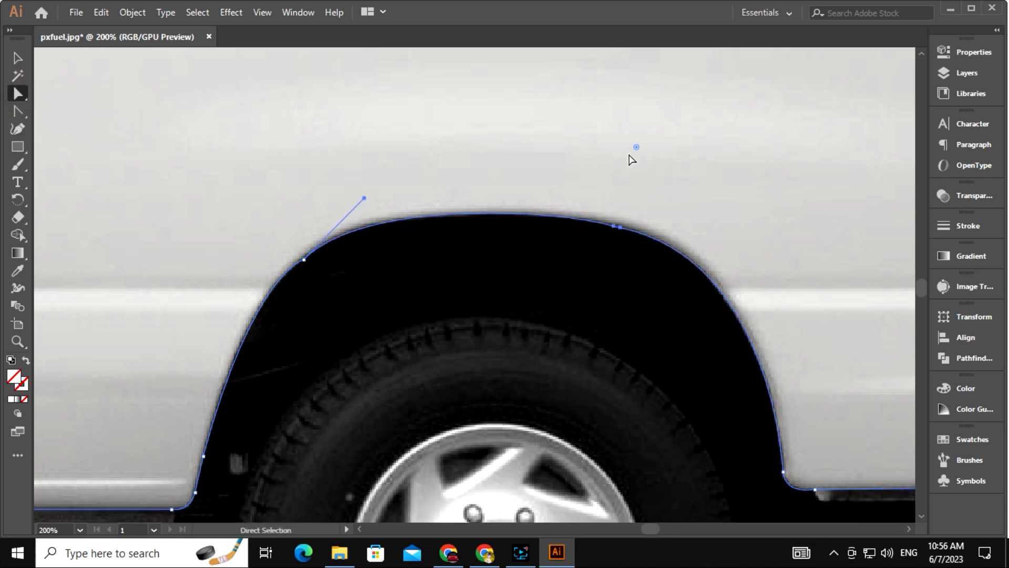
{"action": "left_click", "coordinate": [20, 59]}
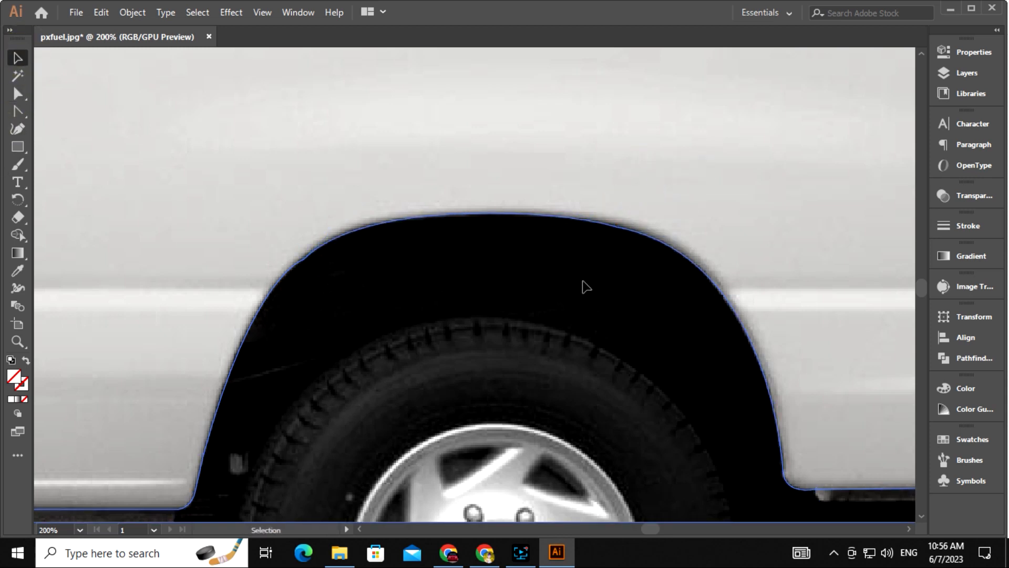
{"action": "key", "text": "ctrl+minus"}
{"action": "key", "text": "ctrl+minus"}
{"action": "key", "text": "ctrl+minus"}
{"action": "key", "text": "ctrl+minus"}
{"action": "key", "text": "ctrl+minus"}
{"action": "left_click_drag", "start_coordinate": [585, 286], "coordinate": [786, 298]}
Test a teal fill on the traced van shape, then set its fill to None
{"action": "left_click", "coordinate": [11, 399]}
{"action": "left_click_drag", "start_coordinate": [813, 505], "coordinate": [840, 505]}
{"action": "left_click", "coordinate": [16, 59]}
{"action": "left_click", "coordinate": [114, 243]}
{"action": "left_click_drag", "start_coordinate": [516, 498], "coordinate": [482, 443]}
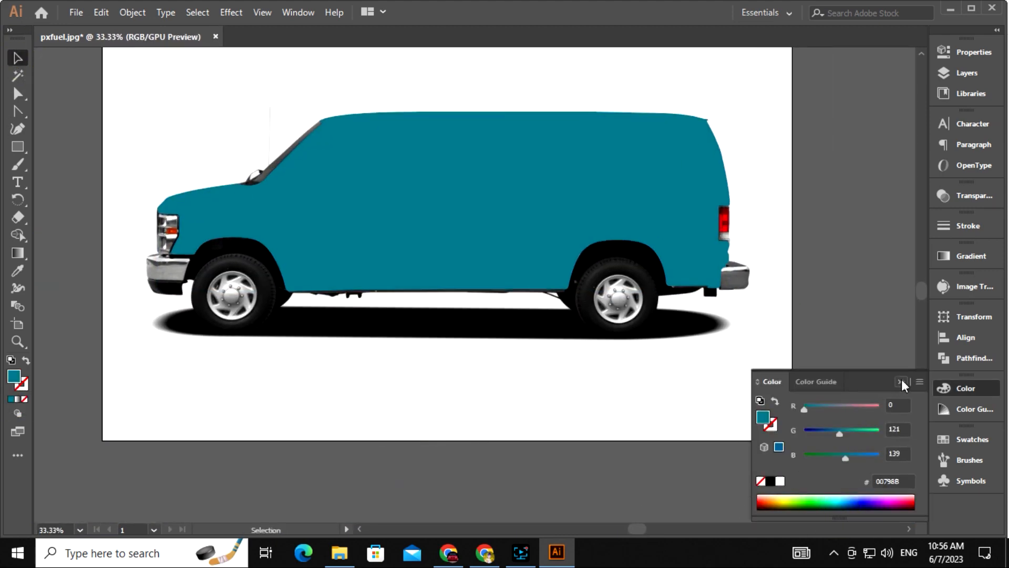
{"action": "left_click", "coordinate": [901, 382]}
{"action": "left_click_drag", "start_coordinate": [530, 391], "coordinate": [536, 425]}
{"action": "key", "text": "ctrl+plus"}
{"action": "left_click_drag", "start_coordinate": [463, 395], "coordinate": [499, 406]}
{"action": "left_click", "coordinate": [457, 273]}
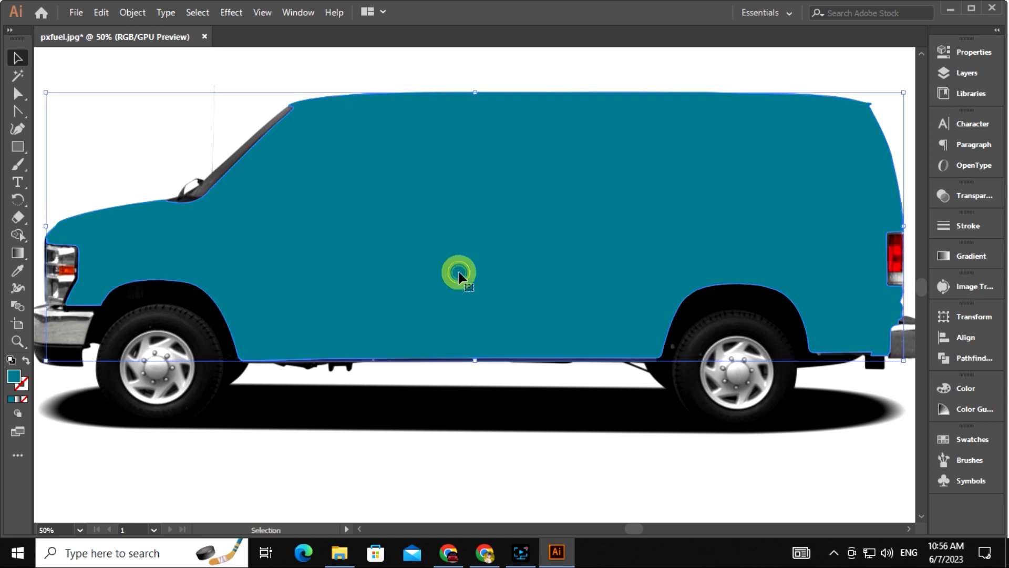
{"action": "left_click", "coordinate": [25, 399]}
Zoom in on the driver's window and Pen-trace its front edge and top
{"action": "key", "text": "z"}
{"action": "left_click_drag", "start_coordinate": [293, 165], "coordinate": [568, 263]}
{"action": "left_click_drag", "start_coordinate": [299, 268], "coordinate": [322, 286]}
{"action": "key", "text": "p"}
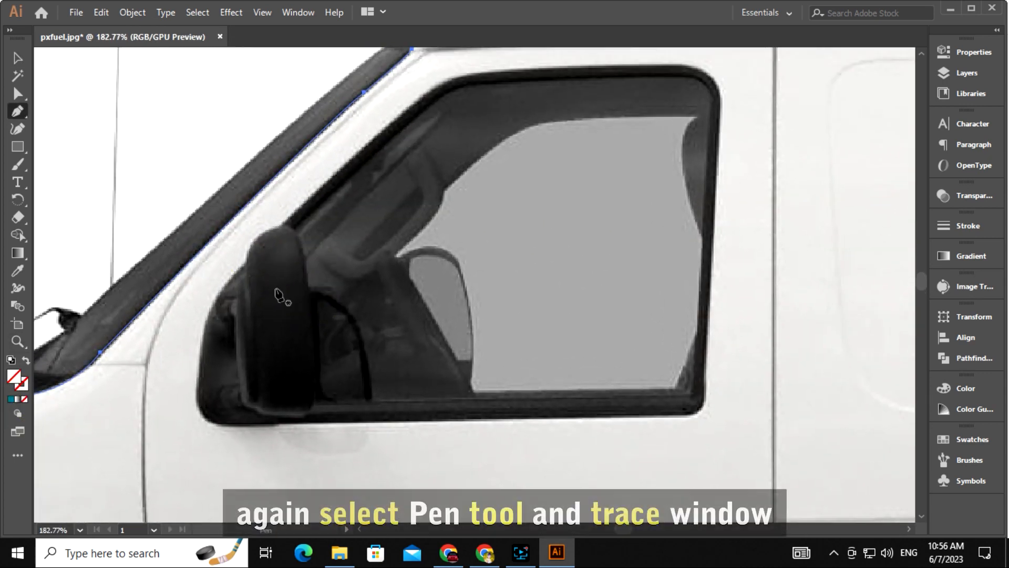
{"action": "left_click", "coordinate": [199, 376]}
{"action": "scroll", "coordinate": [199, 376], "scroll_direction": "up", "scroll_amount": 2}
{"action": "left_click_drag", "start_coordinate": [215, 342], "coordinate": [243, 315]}
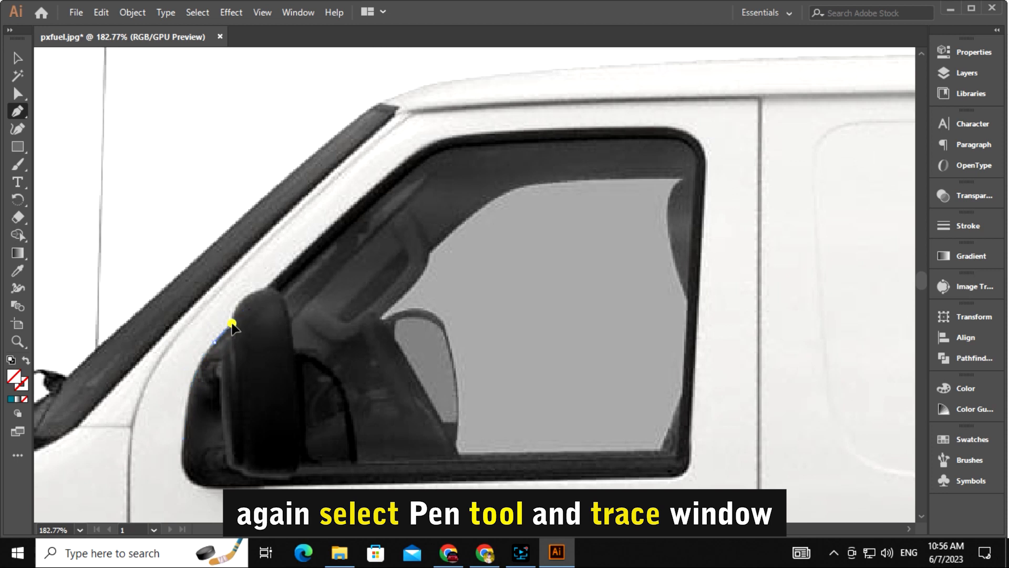
{"action": "left_click_drag", "start_coordinate": [283, 286], "coordinate": [295, 279]}
{"action": "left_click", "coordinate": [265, 289]}
{"action": "left_click_drag", "start_coordinate": [383, 317], "coordinate": [300, 410]}
{"action": "left_click_drag", "start_coordinate": [298, 274], "coordinate": [310, 268]}
{"action": "left_click", "coordinate": [298, 274]}
{"action": "left_click_drag", "start_coordinate": [574, 220], "coordinate": [579, 220]}
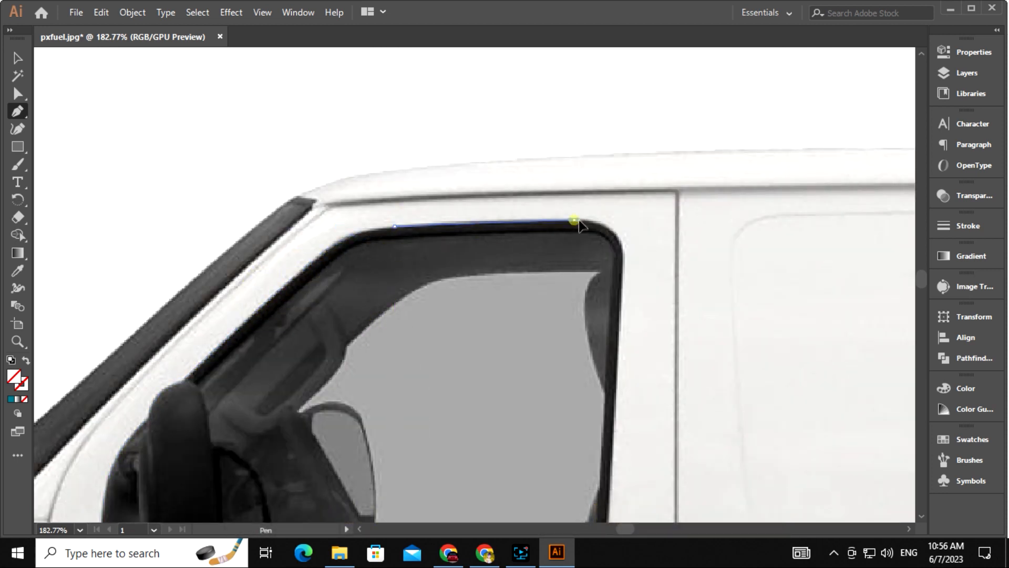
{"action": "left_click", "coordinate": [573, 219]}
Continue the window outline down the rear edge and along the bottom, closing the path
{"action": "left_click_drag", "start_coordinate": [622, 255], "coordinate": [374, 266]}
{"action": "left_click", "coordinate": [374, 224]}
{"action": "scroll", "coordinate": [374, 225], "scroll_direction": "down", "scroll_amount": 2}
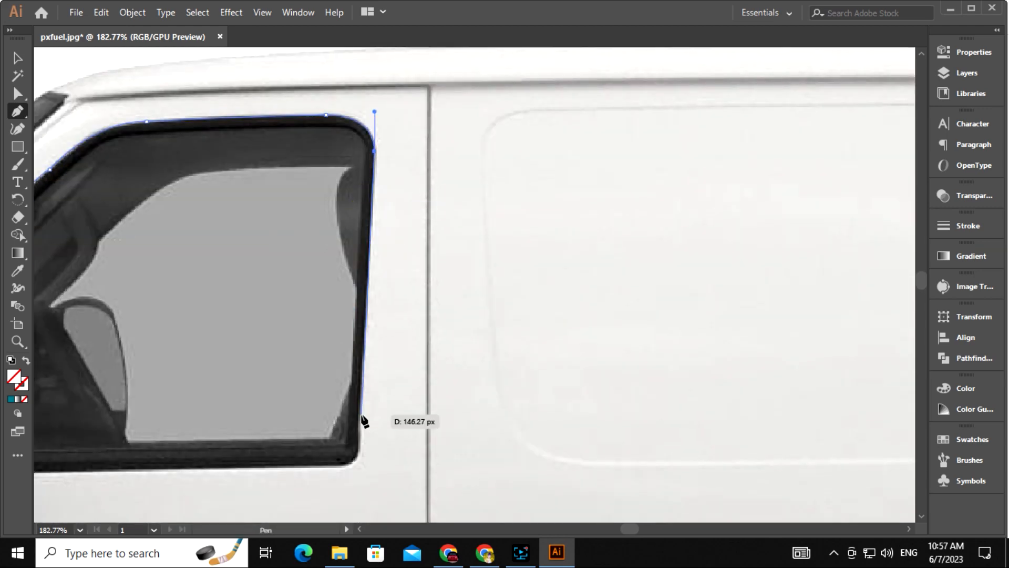
{"action": "left_click", "coordinate": [360, 414]}
{"action": "scroll", "coordinate": [360, 414], "scroll_direction": "down", "scroll_amount": 2}
{"action": "left_click", "coordinate": [358, 372]}
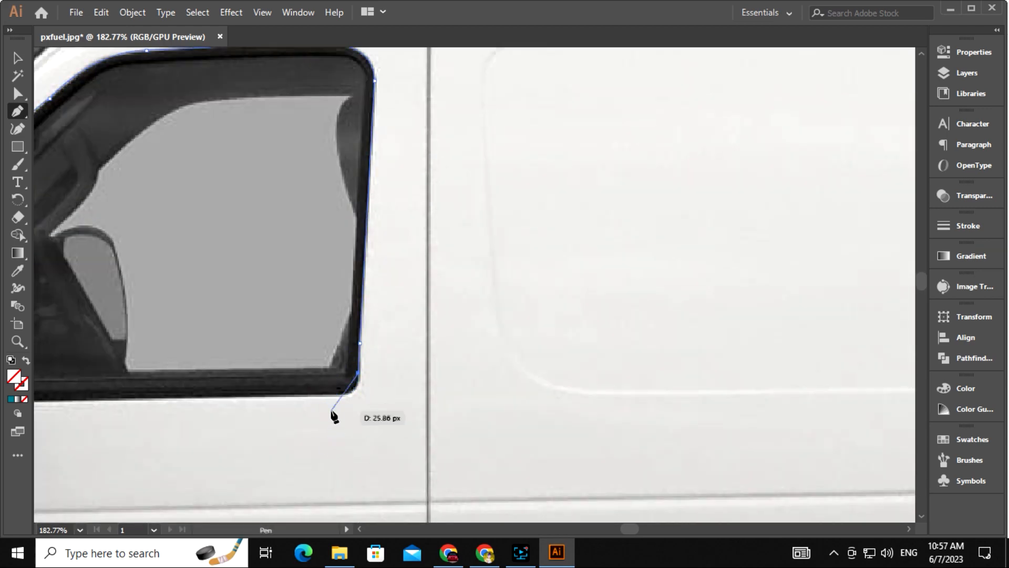
{"action": "left_click_drag", "start_coordinate": [335, 394], "coordinate": [689, 363]}
{"action": "left_click", "coordinate": [335, 394]}
{"action": "left_click", "coordinate": [334, 361]}
{"action": "left_click_drag", "start_coordinate": [312, 375], "coordinate": [348, 407]}
{"action": "left_click", "coordinate": [326, 391]}
{"action": "left_click_drag", "start_coordinate": [303, 341], "coordinate": [312, 288]}
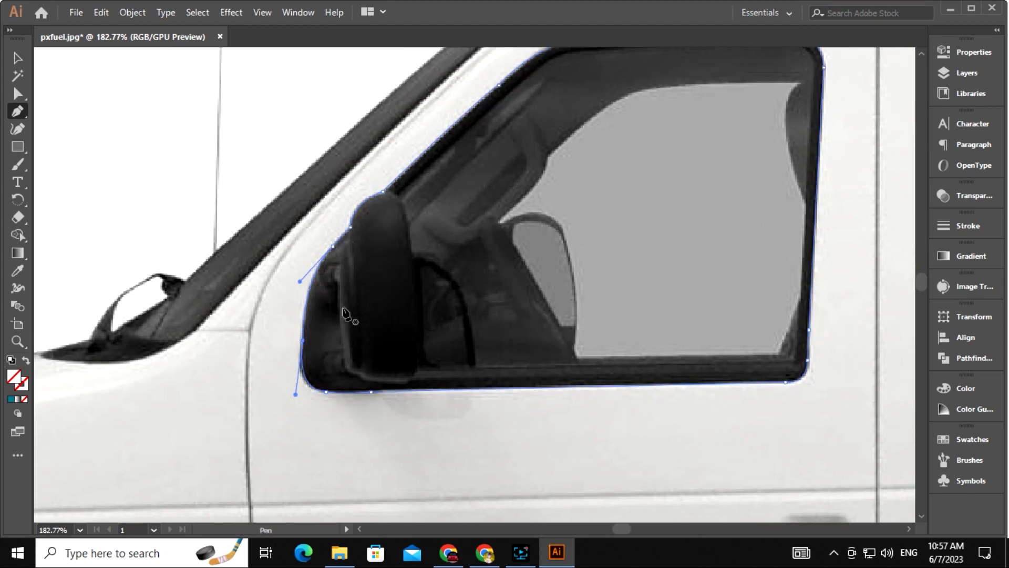
Switch to the Smooth tool, select the window outline, and pan over to the door handle
{"action": "right_click", "coordinate": [18, 165]}
{"action": "left_click", "coordinate": [74, 207]}
{"action": "left_click_drag", "start_coordinate": [448, 384], "coordinate": [290, 389]}
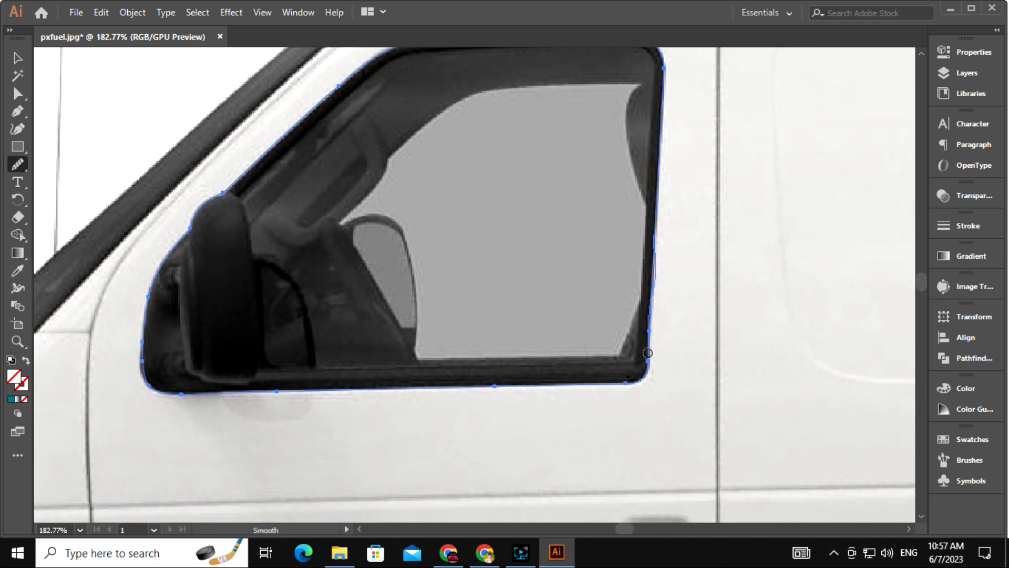
{"action": "left_click", "coordinate": [18, 58]}
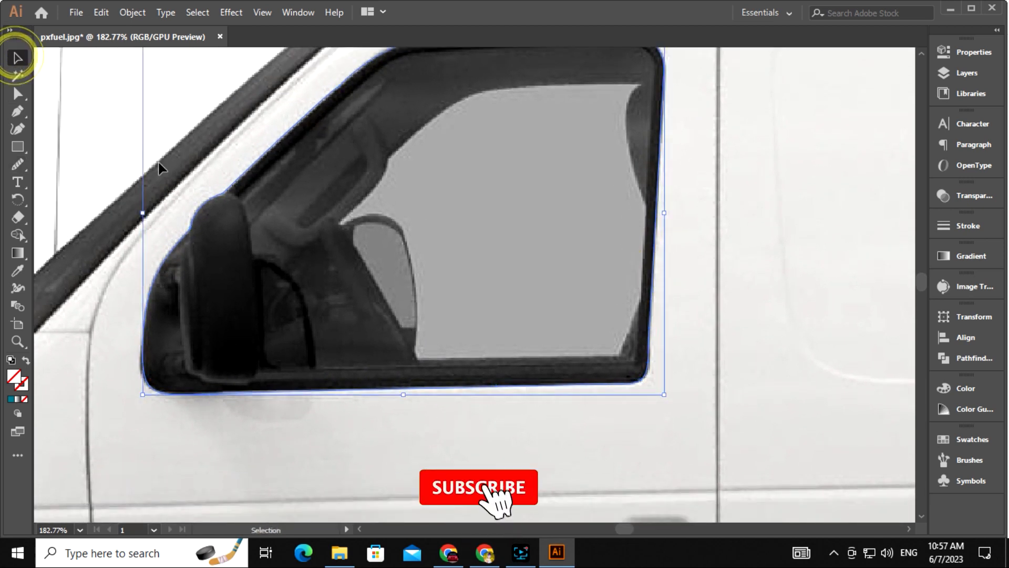
{"action": "key", "text": "ctrl+minus"}
{"action": "key", "text": "ctrl+minus"}
{"action": "key", "text": "ctrl+minus"}
{"action": "key", "text": "space"}
{"action": "left_click_drag", "start_coordinate": [225, 321], "coordinate": [172, 194]}
{"action": "left_click_drag", "start_coordinate": [561, 336], "coordinate": [293, 332]}
{"action": "left_click_drag", "start_coordinate": [654, 306], "coordinate": [486, 293]}
{"action": "left_click_drag", "start_coordinate": [388, 293], "coordinate": [734, 299]}
{"action": "left_click_drag", "start_coordinate": [343, 275], "coordinate": [370, 273]}
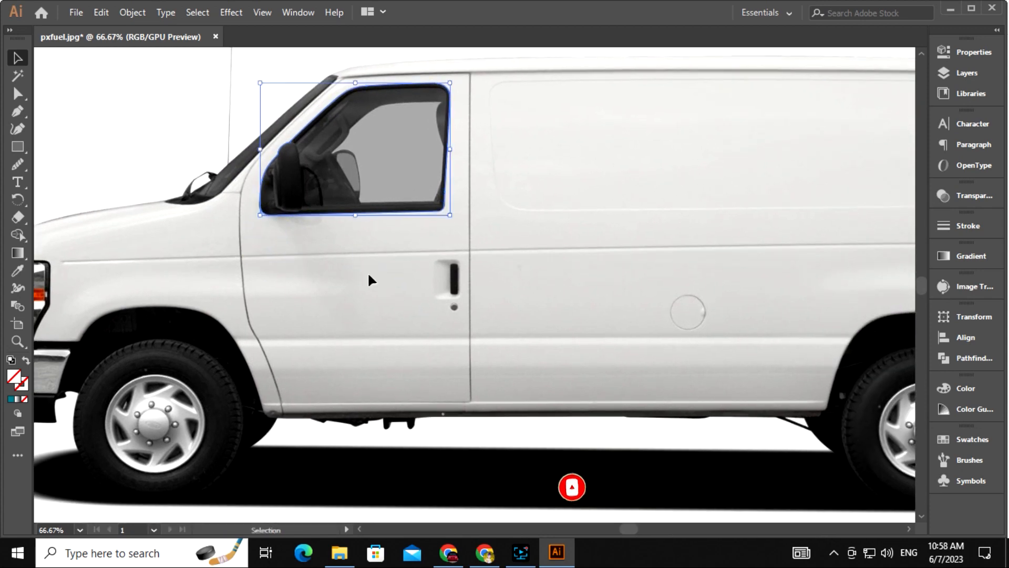
{"action": "key", "text": "ctrl+equal"}
{"action": "key", "text": "ctrl+equal"}
{"action": "key", "text": "space"}
{"action": "left_click_drag", "start_coordinate": [477, 338], "coordinate": [354, 126]}
{"action": "left_click_drag", "start_coordinate": [452, 302], "coordinate": [435, 255]}
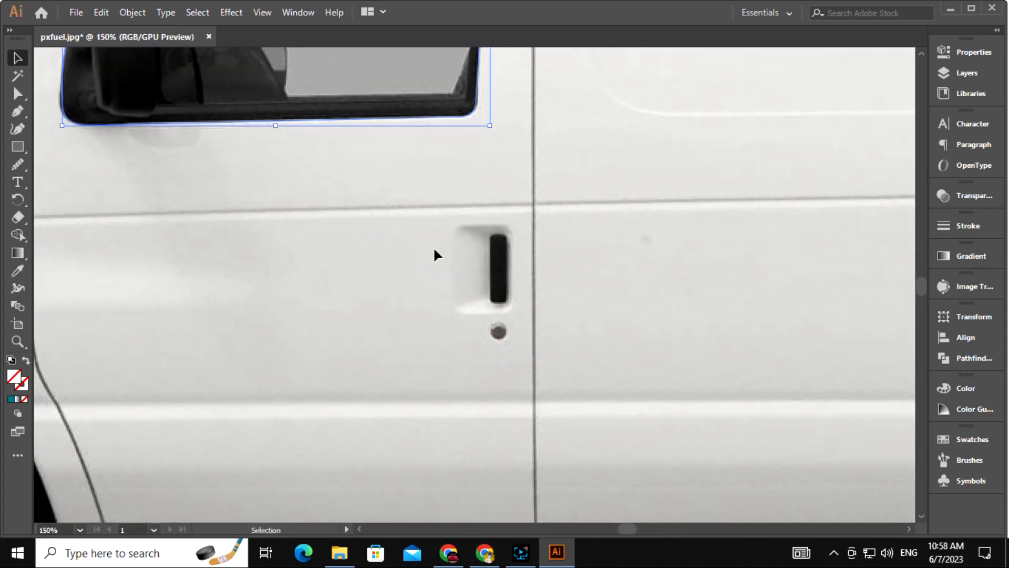
Place the first Pen anchor atop the door handle, then fit the whole van in view
{"action": "key", "text": "p"}
{"action": "left_click", "coordinate": [490, 239]}
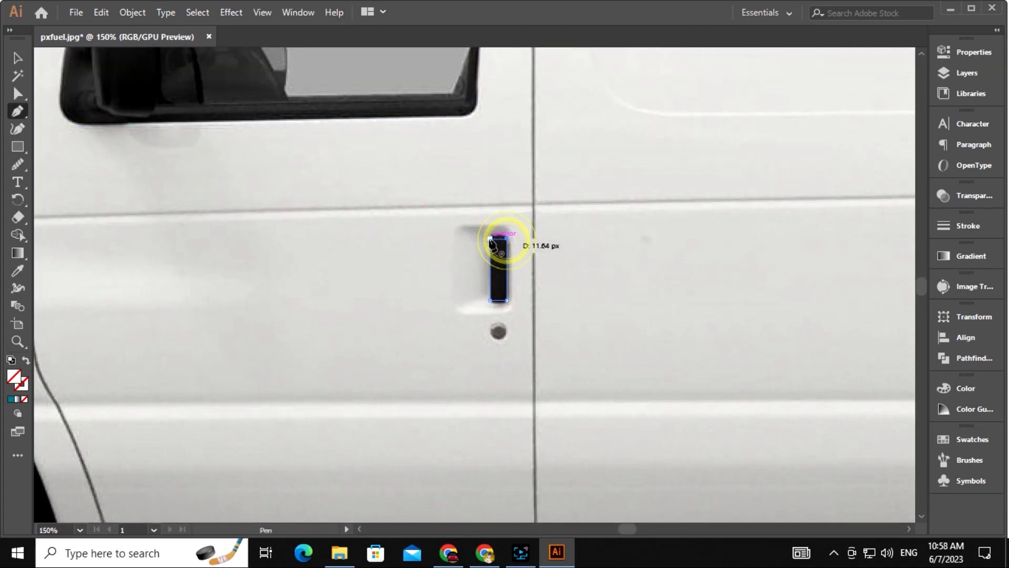
{"action": "key", "text": "ctrl+equal"}
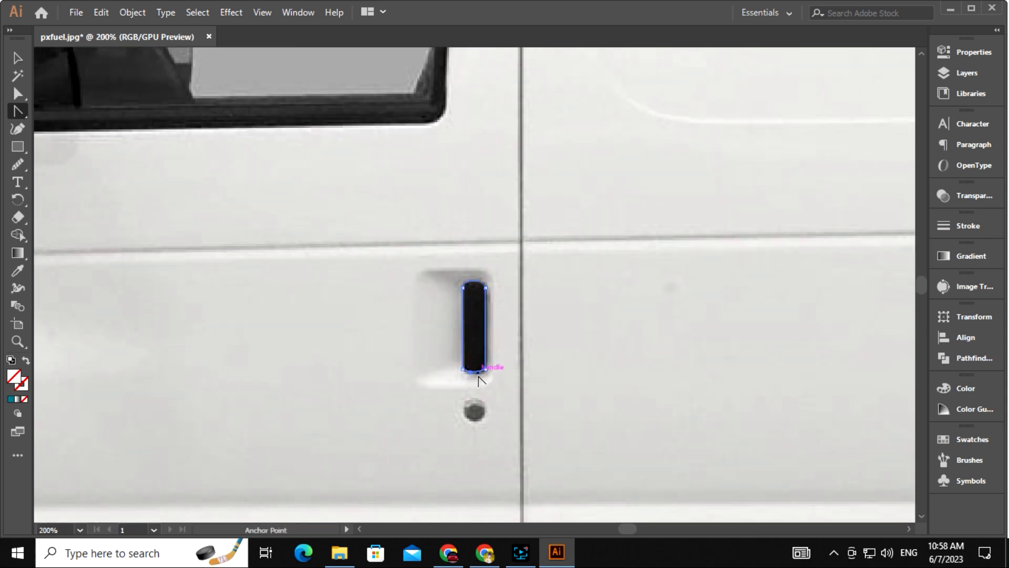
{"action": "key", "text": "ctrl+0"}
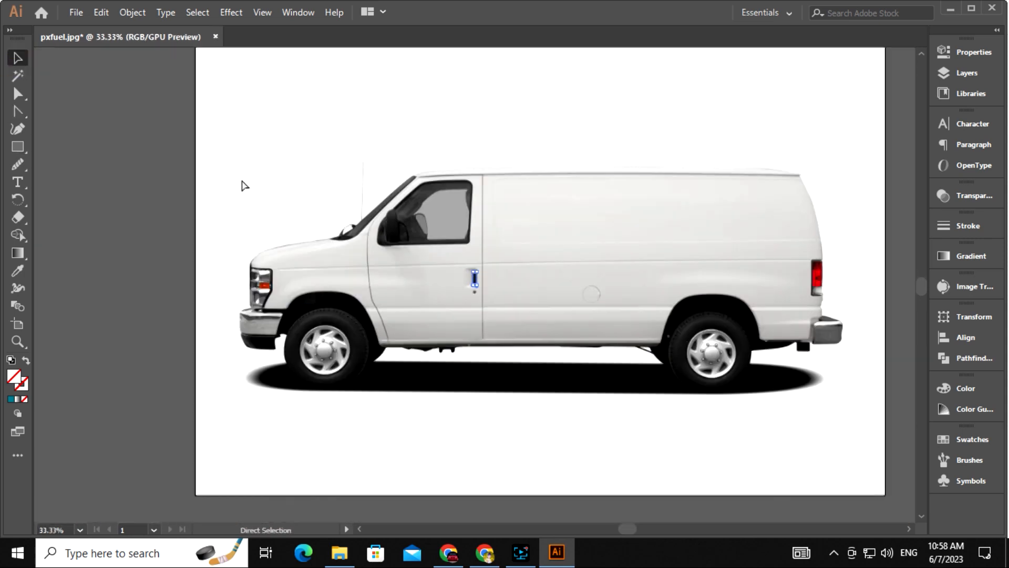
{"action": "left_click", "coordinate": [17, 58]}
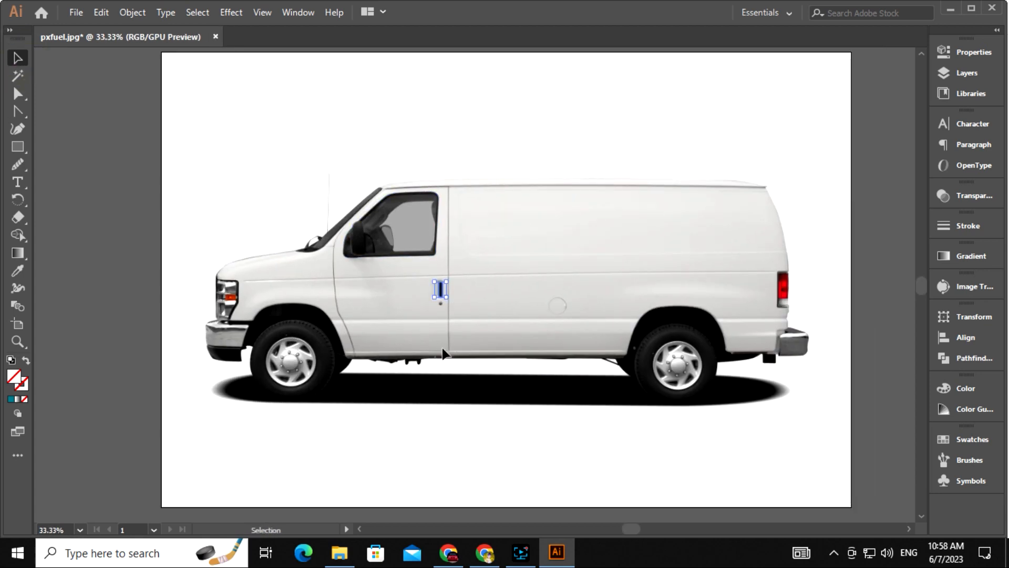
Fill the door handle and the window teal using the Eyedropper
{"action": "left_click", "coordinate": [11, 400]}
{"action": "left_click", "coordinate": [387, 256]}
{"action": "key", "text": "i"}
{"action": "left_click", "coordinate": [441, 289]}
{"action": "left_click", "coordinate": [17, 58]}
{"action": "left_click", "coordinate": [508, 360]}
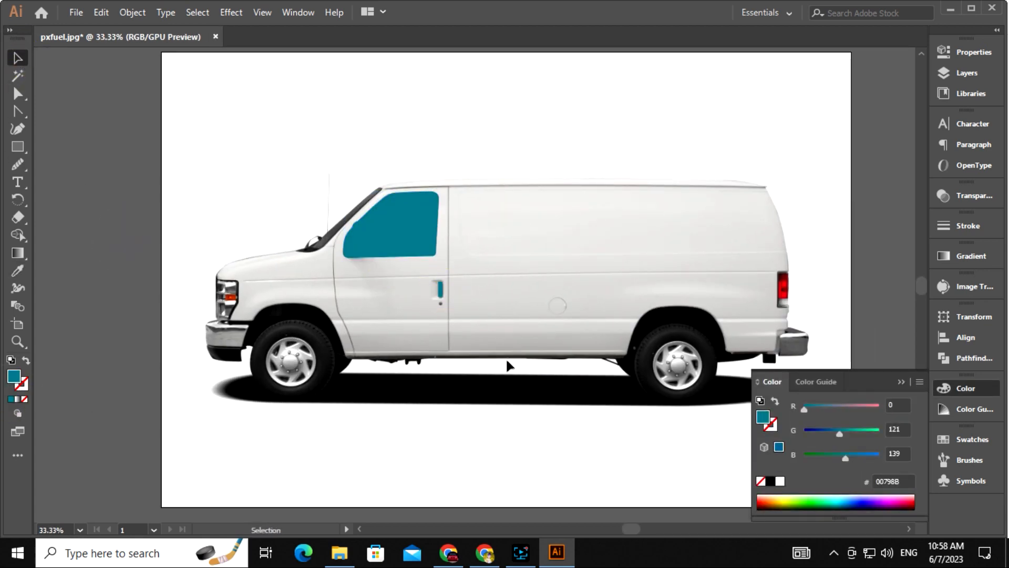
After trying blue and green, fill the van body purple #3E008B
{"action": "left_click", "coordinate": [507, 362]}
{"action": "key", "text": "i"}
{"action": "left_click", "coordinate": [857, 497]}
{"action": "left_click", "coordinate": [854, 497]}
{"action": "left_click", "coordinate": [804, 504]}
{"action": "left_click", "coordinate": [875, 503]}
{"action": "left_click", "coordinate": [16, 59]}
Zoom to 50% and marquee-select the body, window and handle shapes together
{"action": "left_click", "coordinate": [115, 228]}
{"action": "left_click_drag", "start_coordinate": [236, 403], "coordinate": [202, 350]}
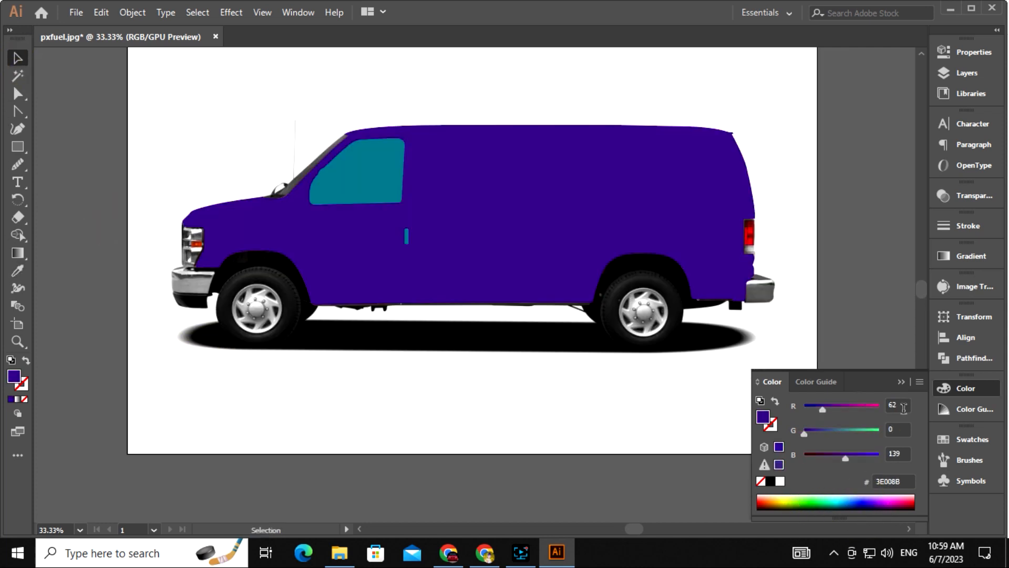
{"action": "left_click", "coordinate": [901, 382]}
{"action": "left_click_drag", "start_coordinate": [613, 332], "coordinate": [613, 348]}
{"action": "mouse_move", "coordinate": [408, 253]}
{"action": "left_mouse_down"}
{"action": "mouse_move", "coordinate": [380, 272]}
{"action": "mouse_move", "coordinate": [444, 244]}
{"action": "left_mouse_up"}
{"action": "key", "text": "ctrl+plus"}
{"action": "left_click", "coordinate": [177, 118]}
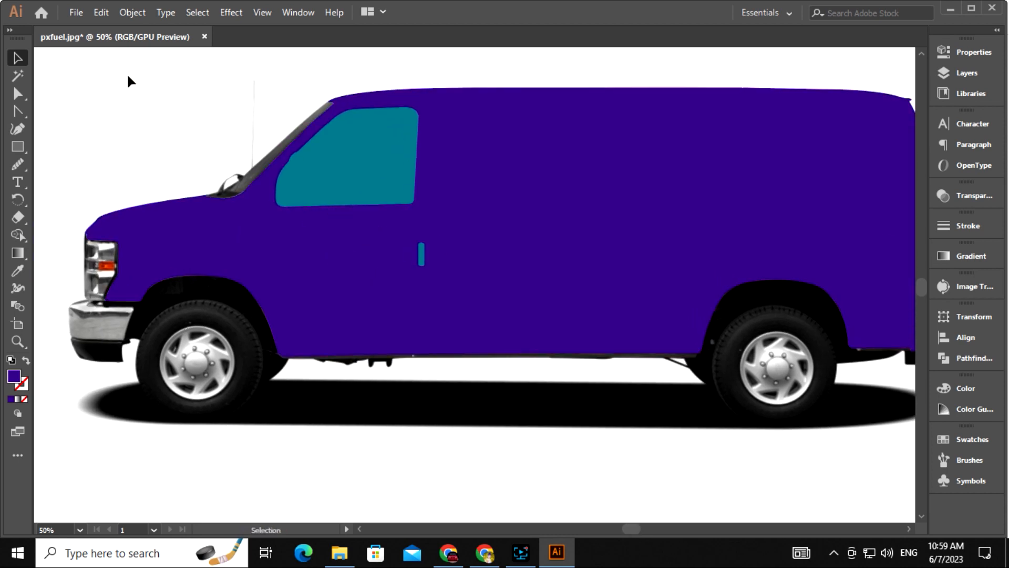
{"action": "left_click_drag", "start_coordinate": [128, 69], "coordinate": [637, 345]}
{"action": "left_click_drag", "start_coordinate": [778, 398], "coordinate": [814, 408]}
{"action": "left_click_drag", "start_coordinate": [896, 455], "coordinate": [903, 453]}
{"action": "left_click_drag", "start_coordinate": [777, 396], "coordinate": [721, 419]}
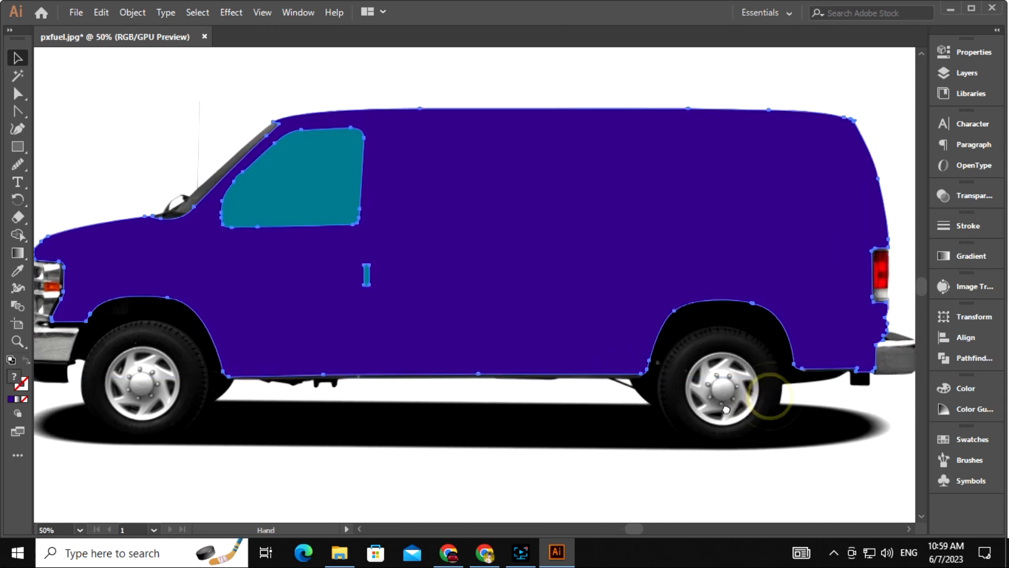
Alt-click with Shape Builder to remove the window region and split off the handle, then deselect
{"action": "left_click", "coordinate": [17, 237]}
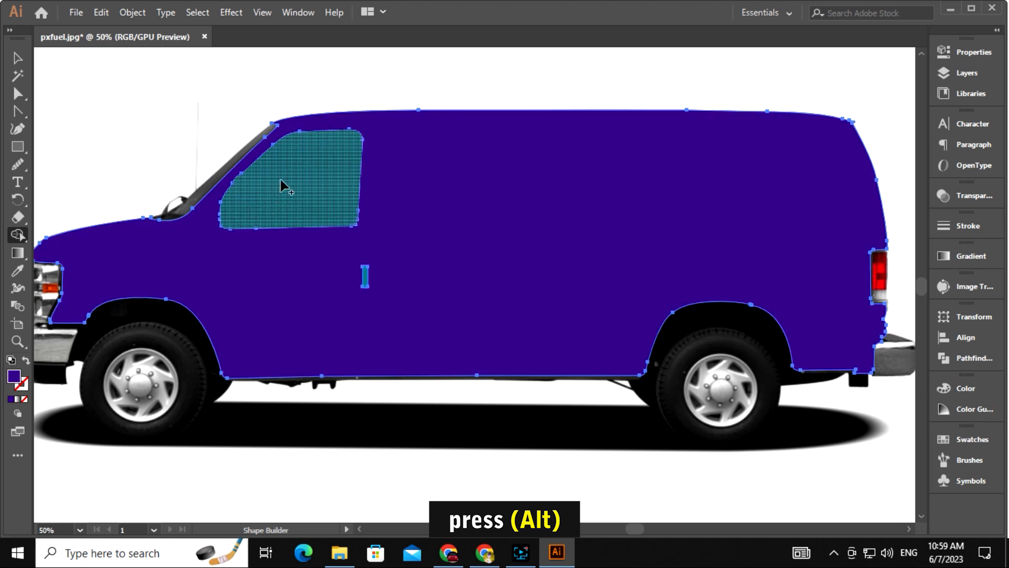
{"action": "key", "text": "alt"}
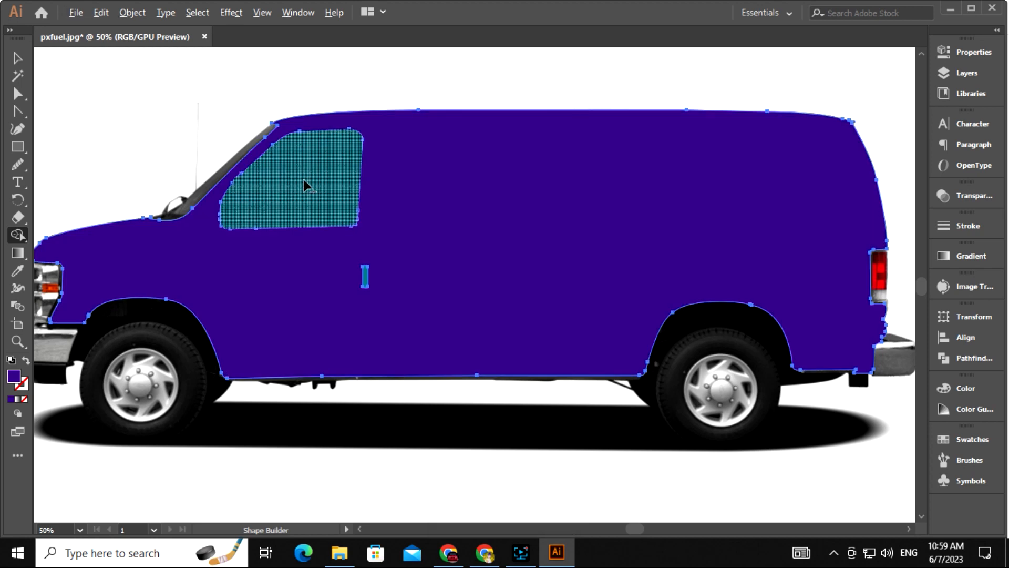
{"action": "left_click_drag", "start_coordinate": [323, 164], "coordinate": [300, 198]}
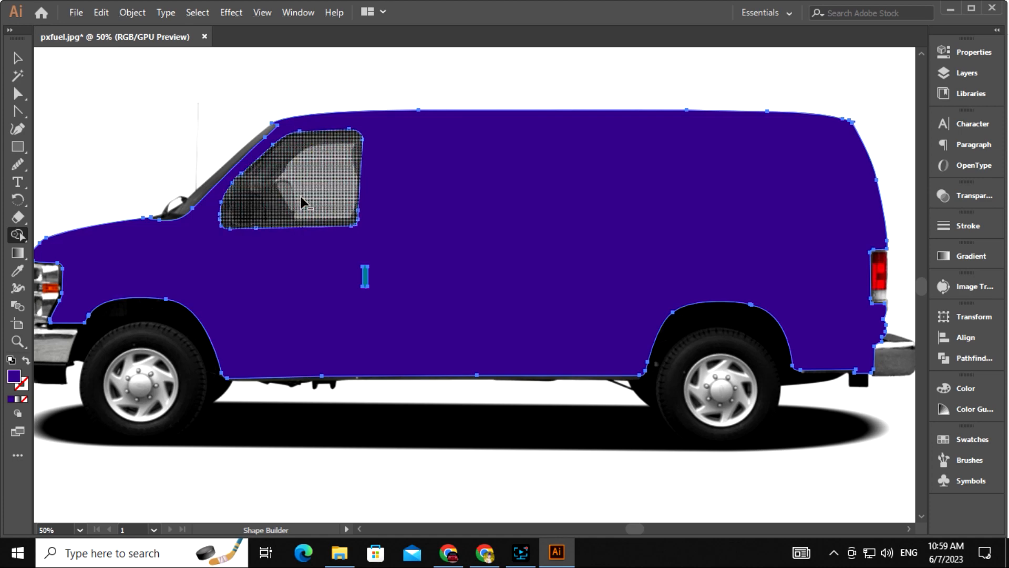
{"action": "left_click", "coordinate": [365, 274]}
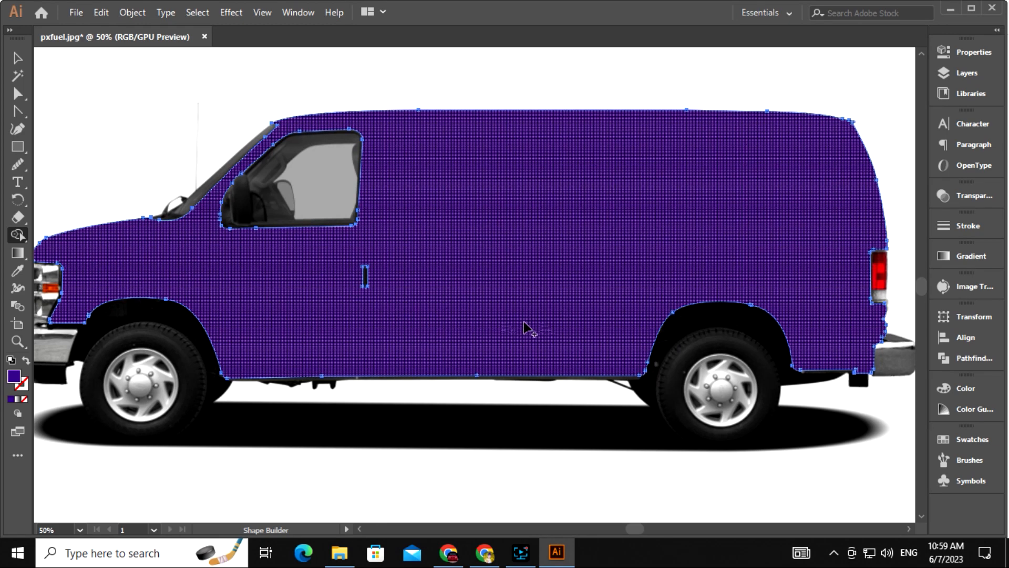
{"action": "left_click", "coordinate": [18, 58]}
{"action": "left_click", "coordinate": [156, 80]}
{"action": "key", "text": "ctrl+minus"}
{"action": "key", "text": "space"}
{"action": "left_click_drag", "start_coordinate": [491, 422], "coordinate": [512, 428]}
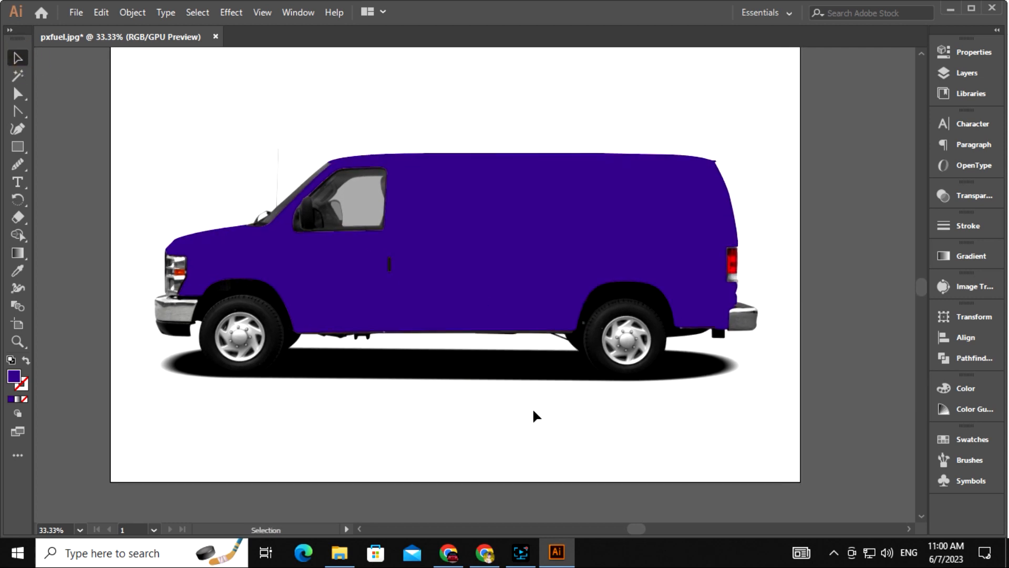
Draw a horizontal rectangle band across the van's mid-section
{"action": "key", "text": "m"}
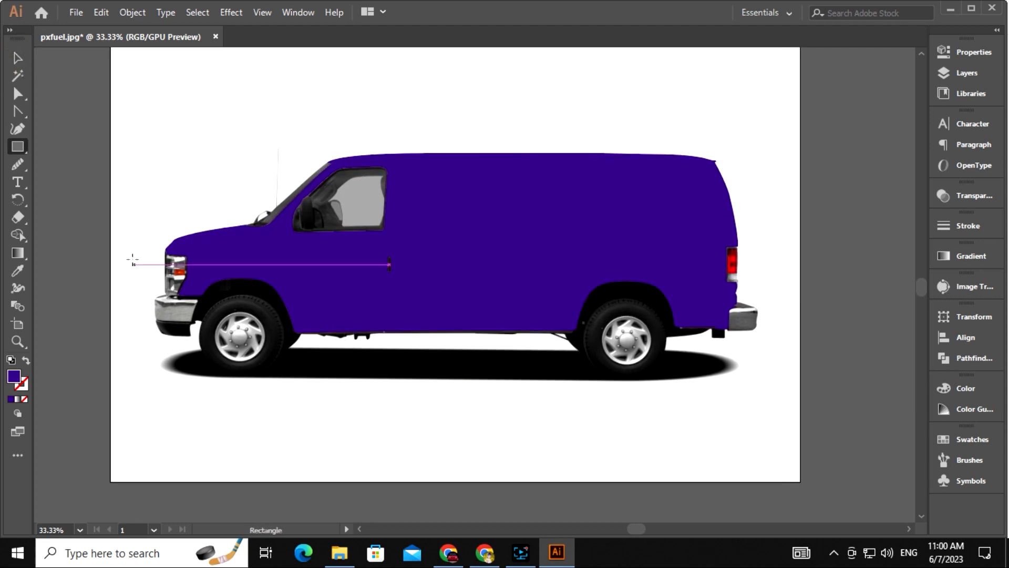
{"action": "left_click_drag", "start_coordinate": [132, 257], "coordinate": [754, 271]}
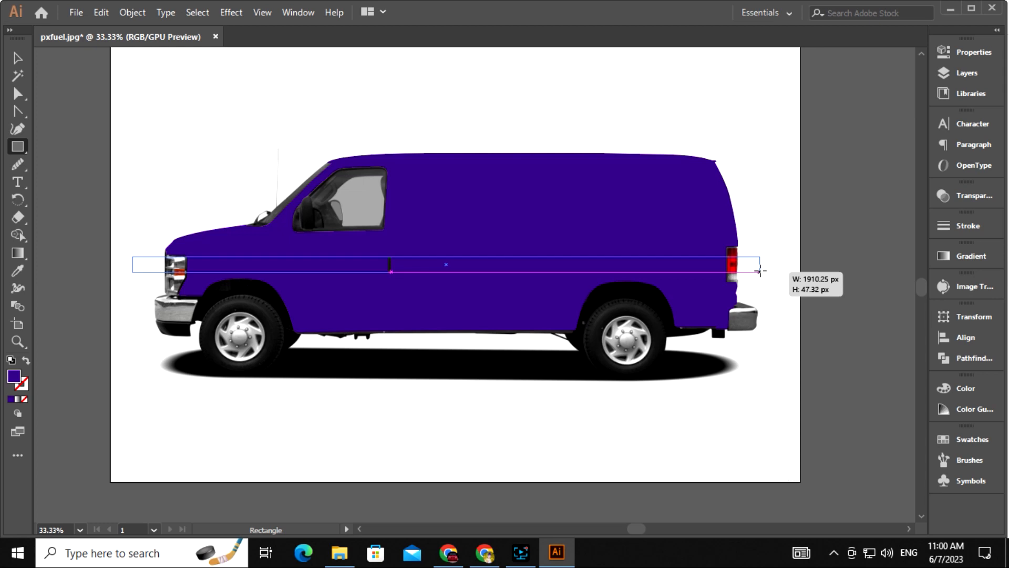
{"action": "left_click_drag", "start_coordinate": [767, 277], "coordinate": [771, 286]}
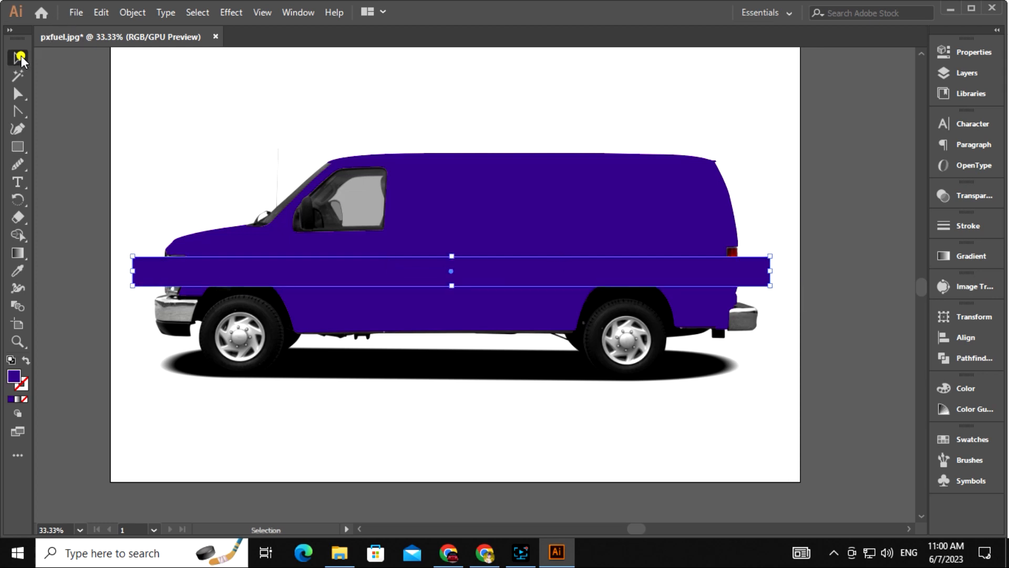
{"action": "left_click", "coordinate": [37, 378]}
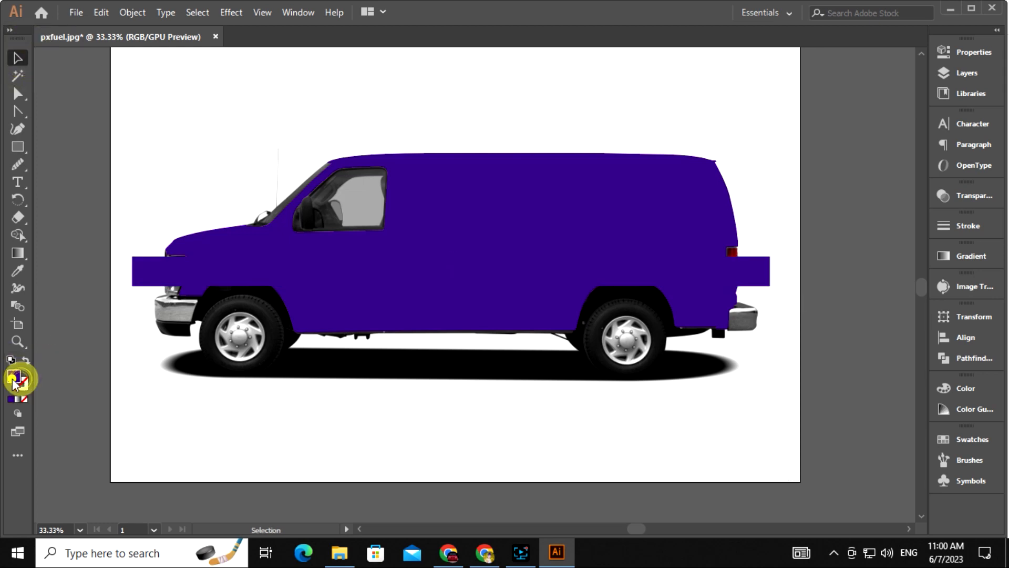
Fill the band bright red in the Color Picker
{"action": "double_click", "coordinate": [15, 378]}
{"action": "left_click", "coordinate": [520, 187]}
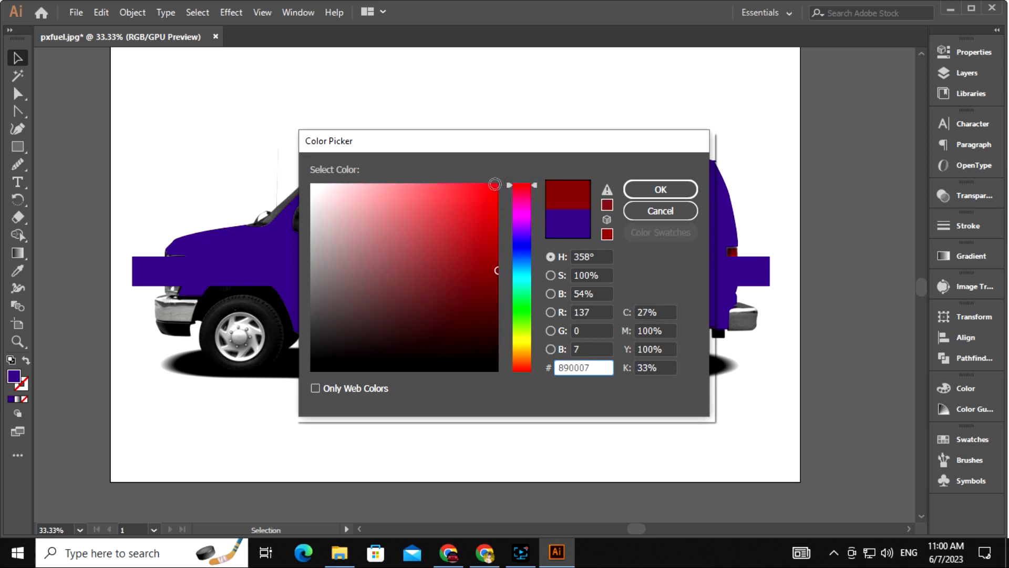
{"action": "left_click", "coordinate": [491, 185]}
{"action": "left_click", "coordinate": [651, 188]}
{"action": "left_click", "coordinate": [168, 272]}
{"action": "double_click", "coordinate": [18, 376]}
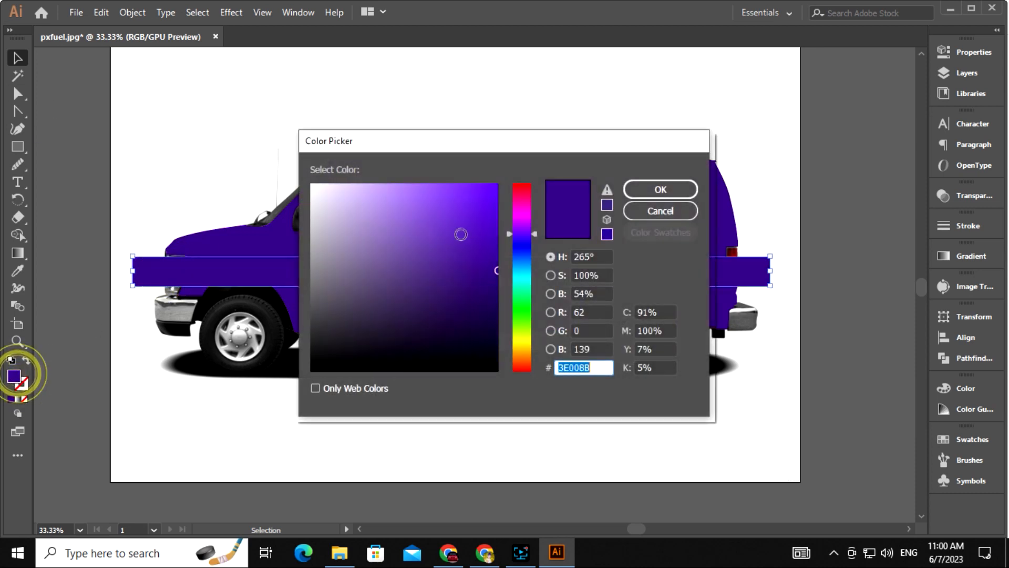
{"action": "left_click", "coordinate": [525, 189]}
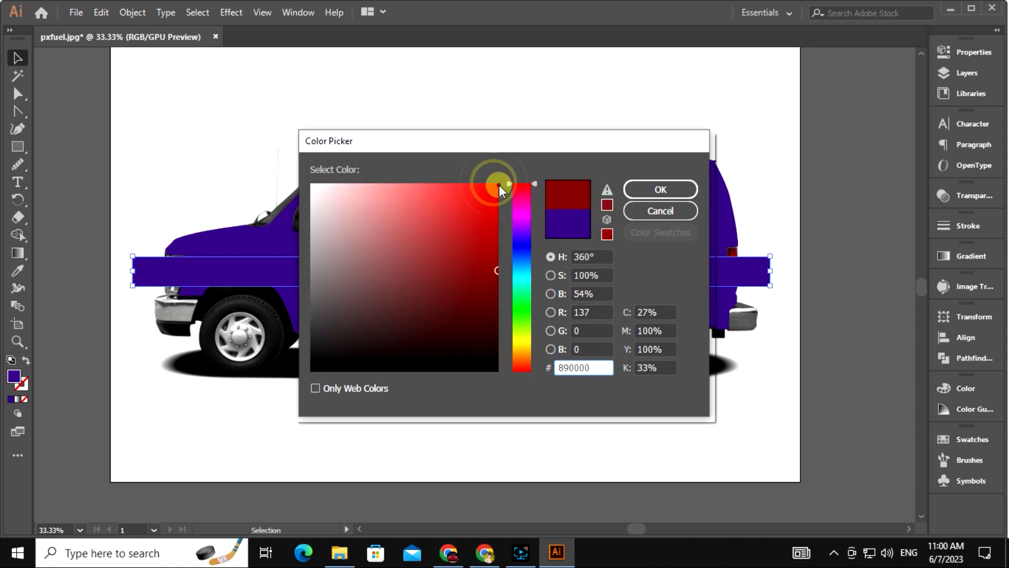
{"action": "left_click", "coordinate": [499, 188]}
{"action": "left_click", "coordinate": [660, 190]}
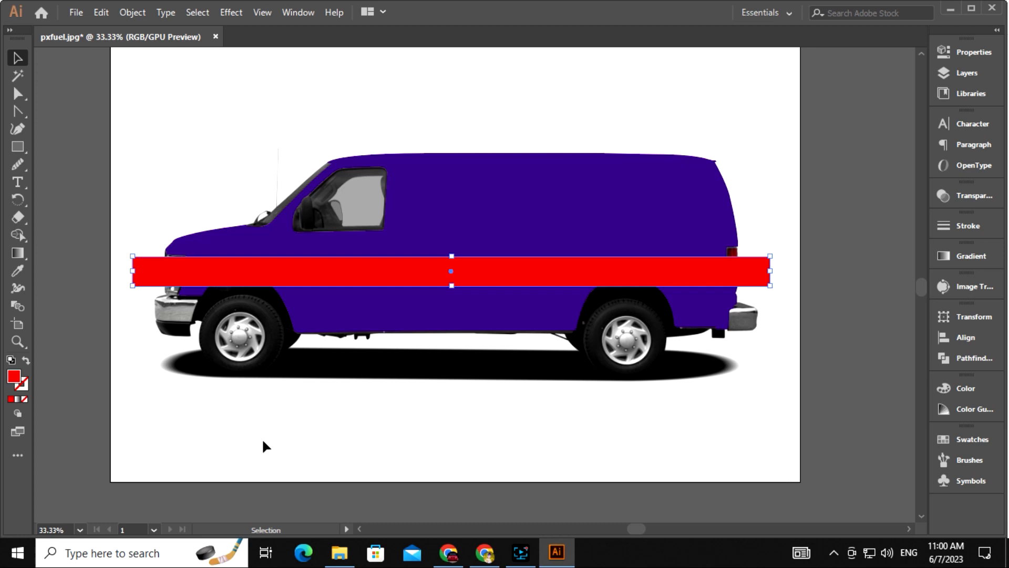
Send the red band behind the body and clip it to the van body shape
{"action": "key", "text": "a"}
{"action": "key", "text": "ctrl+shift+bracketleft"}
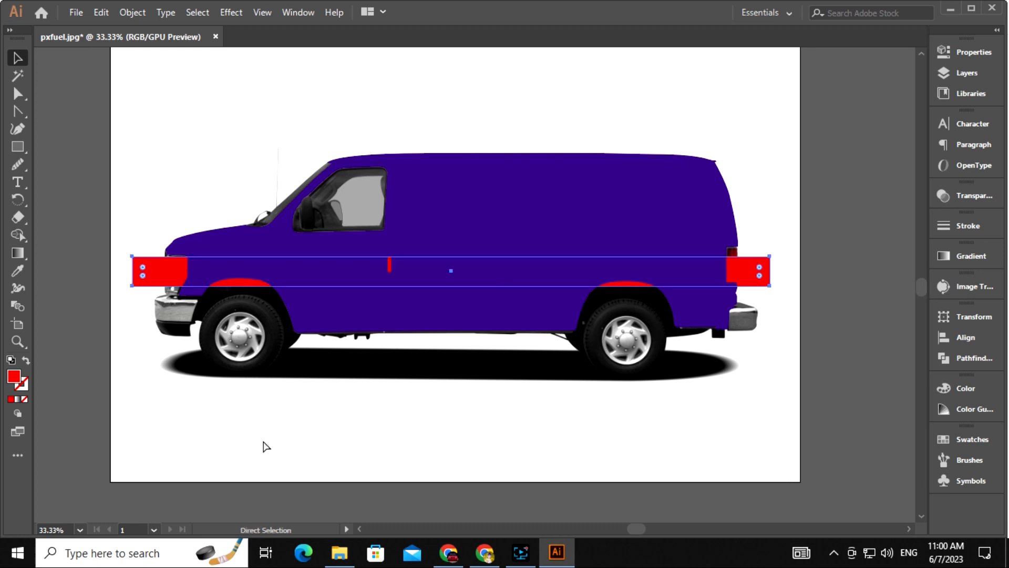
{"action": "left_click", "coordinate": [339, 312], "text": "shift"}
{"action": "left_click", "coordinate": [372, 416]}
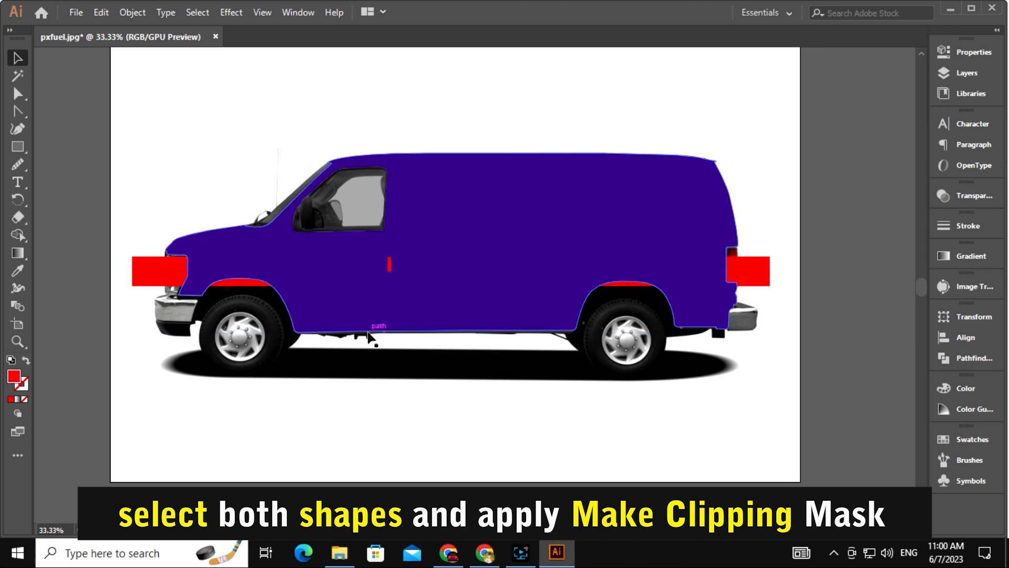
{"action": "left_click", "coordinate": [513, 315]}
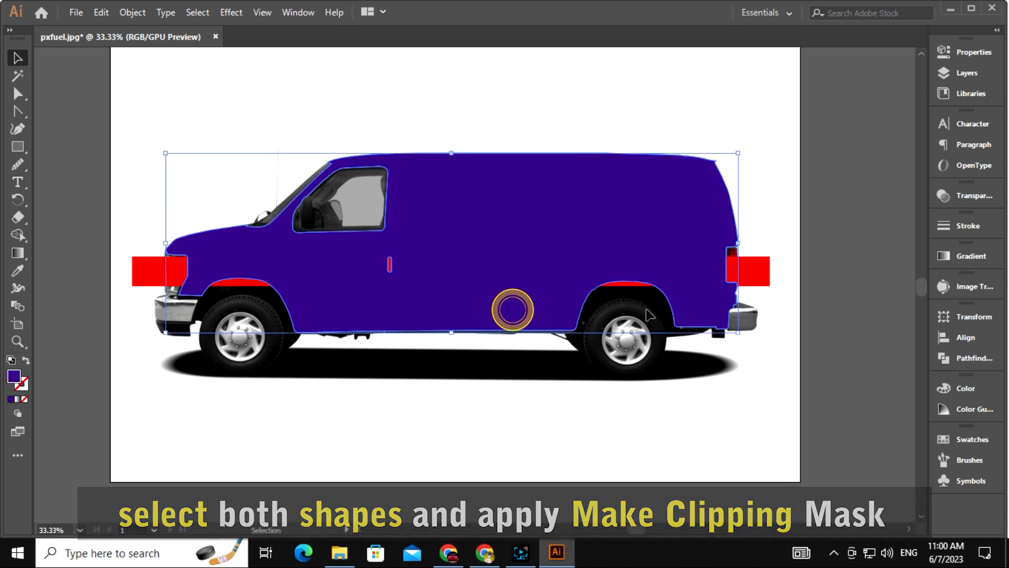
{"action": "left_click", "coordinate": [749, 279], "text": "shift"}
{"action": "right_click", "coordinate": [749, 281]}
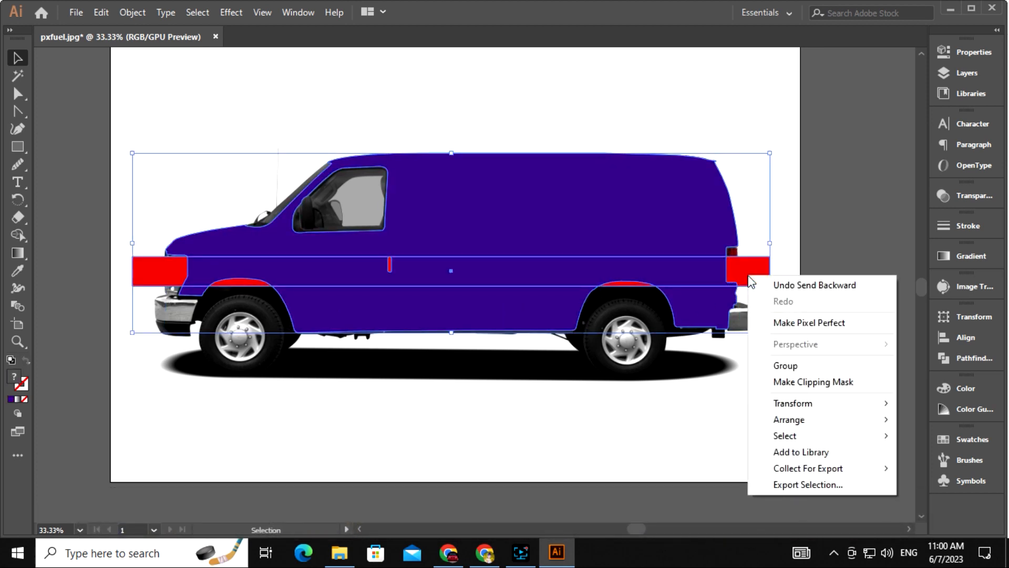
{"action": "left_click", "coordinate": [826, 385]}
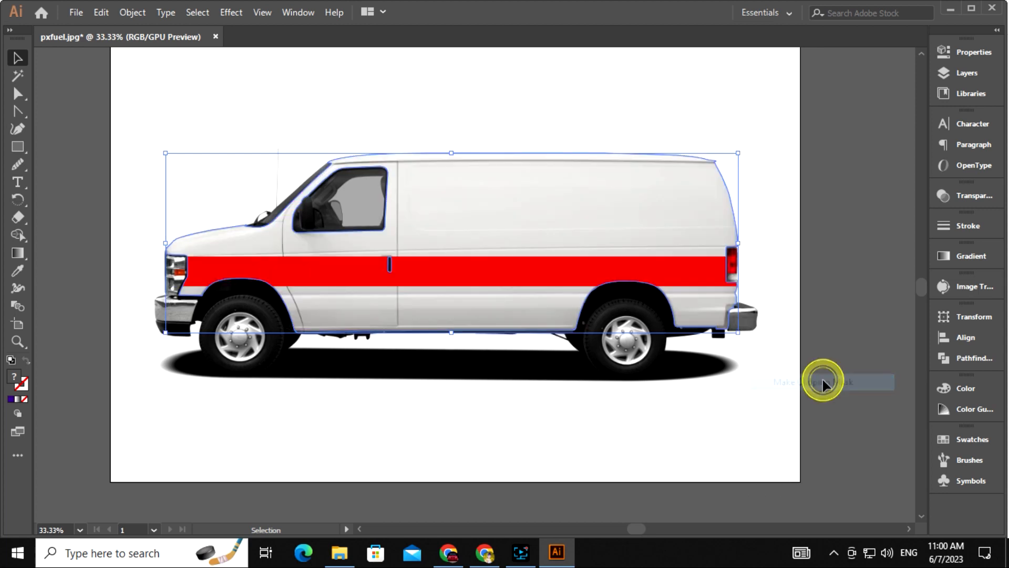
{"action": "left_click_drag", "start_coordinate": [633, 402], "coordinate": [665, 391]}
{"action": "left_click", "coordinate": [666, 393]}
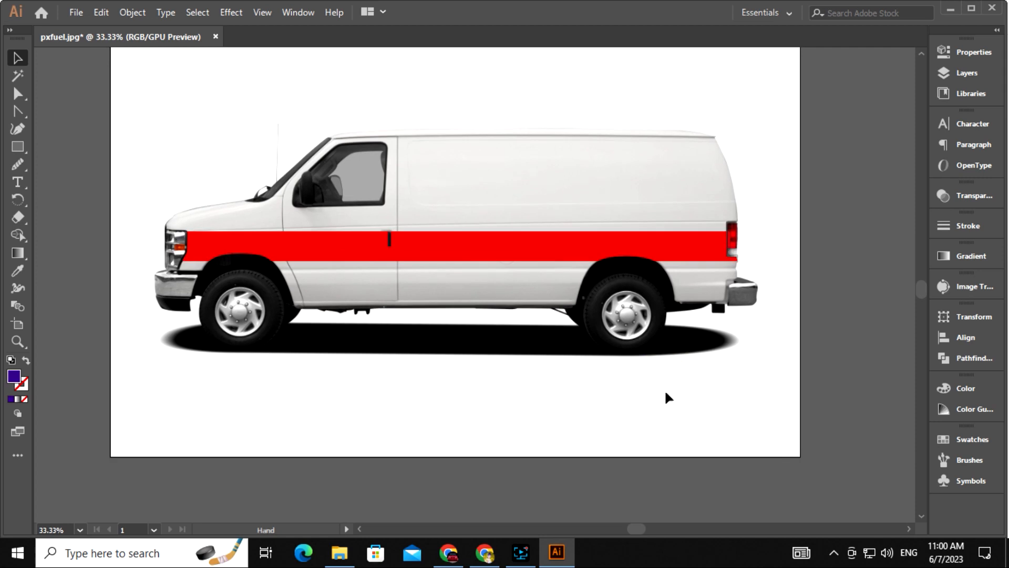
Enter the clipped van group and delete the red stripe
{"action": "left_click", "coordinate": [610, 253]}
{"action": "right_click", "coordinate": [611, 254]}
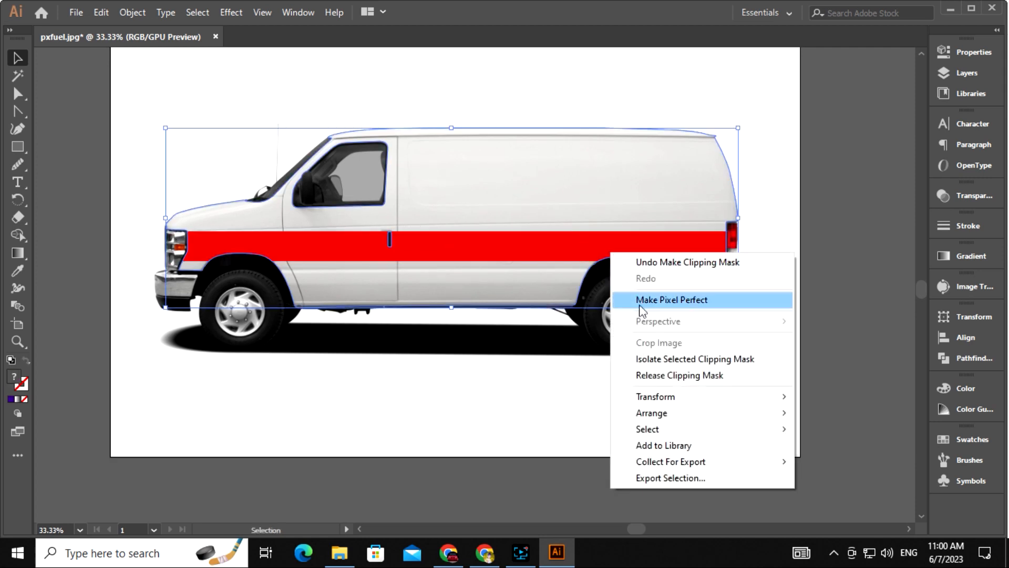
{"action": "left_click", "coordinate": [684, 360]}
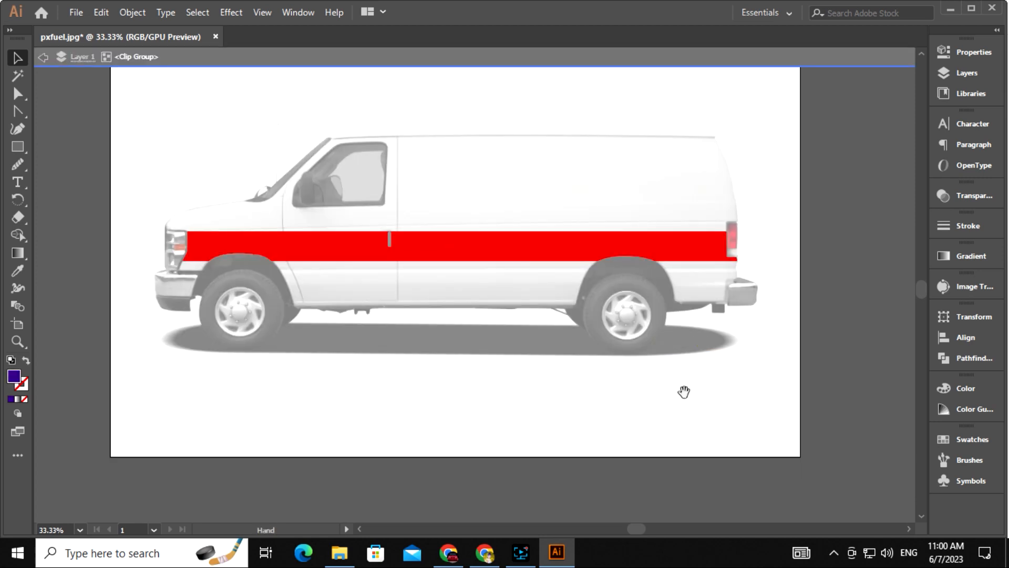
{"action": "left_click_drag", "start_coordinate": [684, 392], "coordinate": [668, 398]}
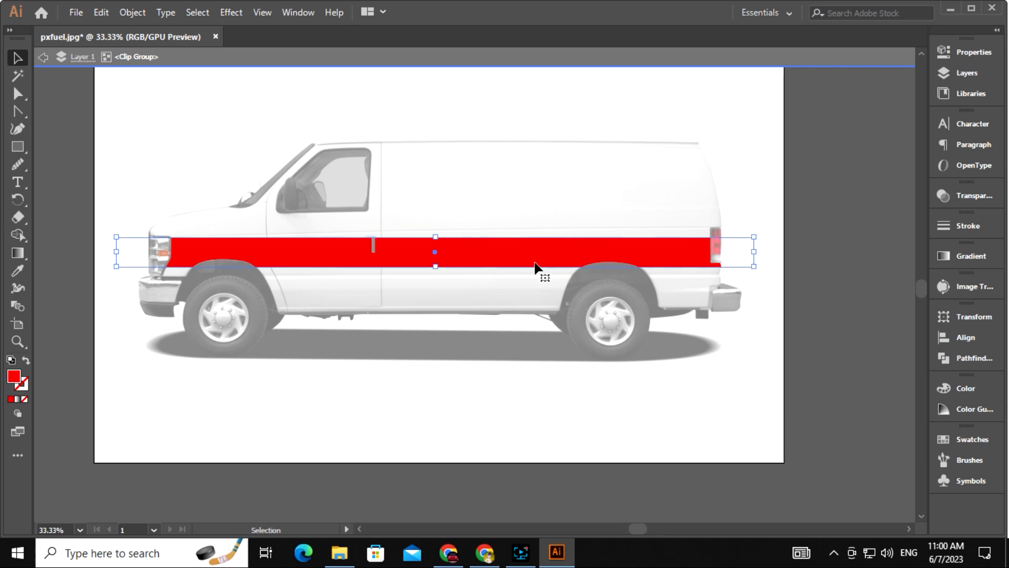
{"action": "key", "text": "Delete"}
{"action": "left_click_drag", "start_coordinate": [626, 380], "coordinate": [587, 402]}
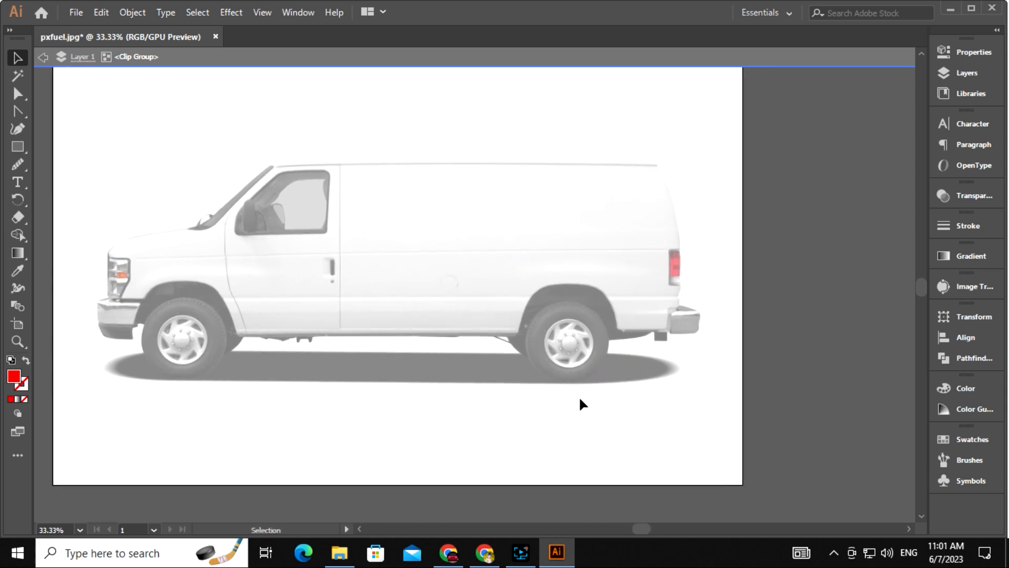
Pen-trace a red diagonal panel over the van's lower rear body
{"action": "left_click", "coordinate": [333, 335]}
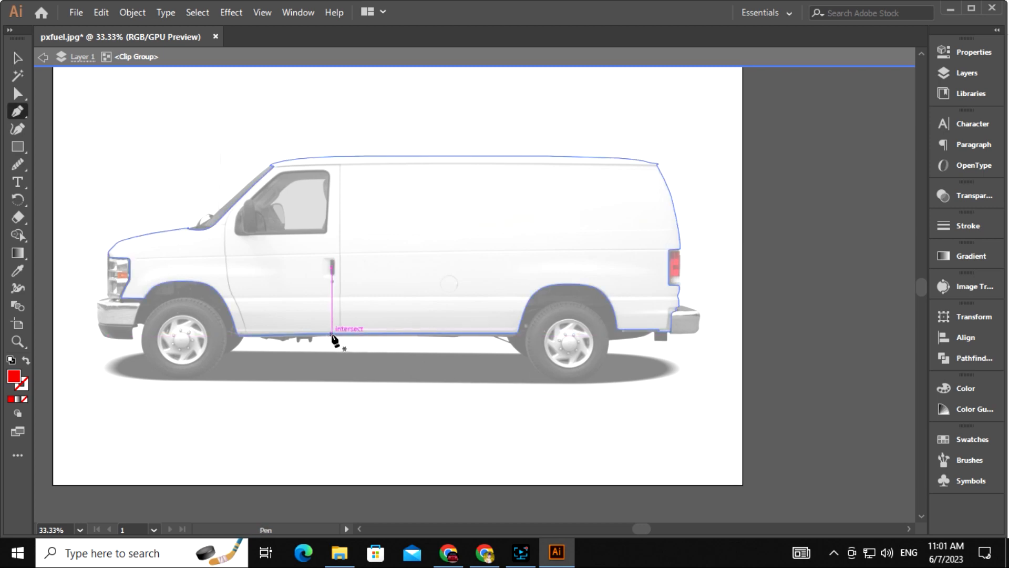
{"action": "left_click", "coordinate": [321, 334]}
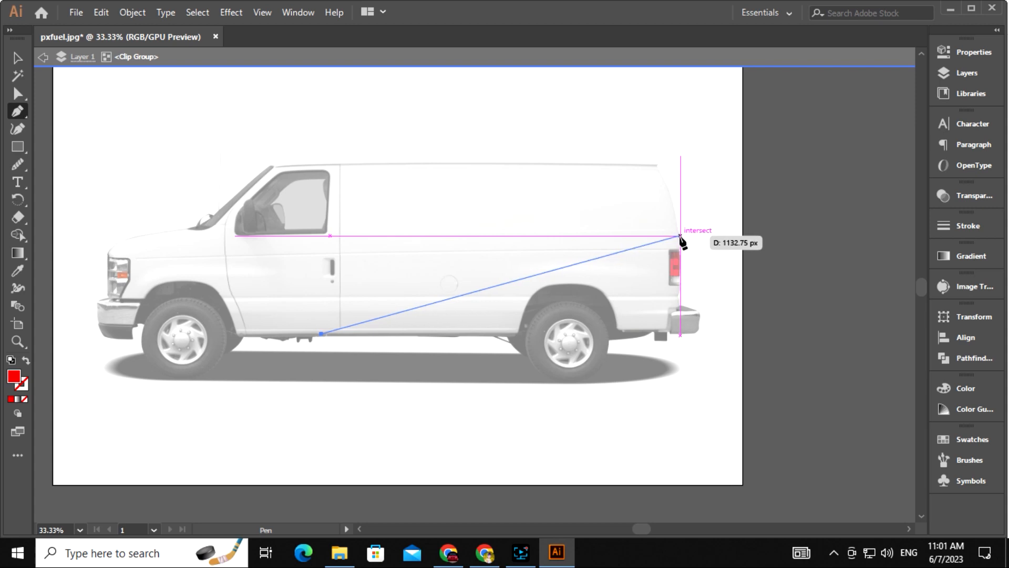
{"action": "left_click", "coordinate": [681, 237]}
{"action": "left_click", "coordinate": [691, 252]}
{"action": "left_click", "coordinate": [710, 286]}
{"action": "left_click", "coordinate": [710, 354]}
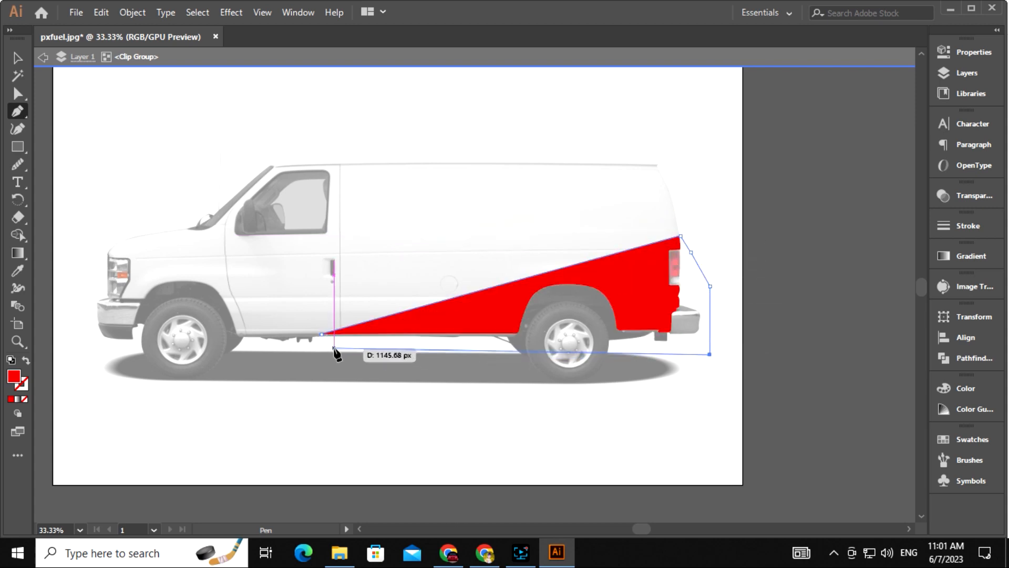
{"action": "left_click", "coordinate": [18, 57]}
{"action": "left_click_drag", "start_coordinate": [385, 428], "coordinate": [428, 419]}
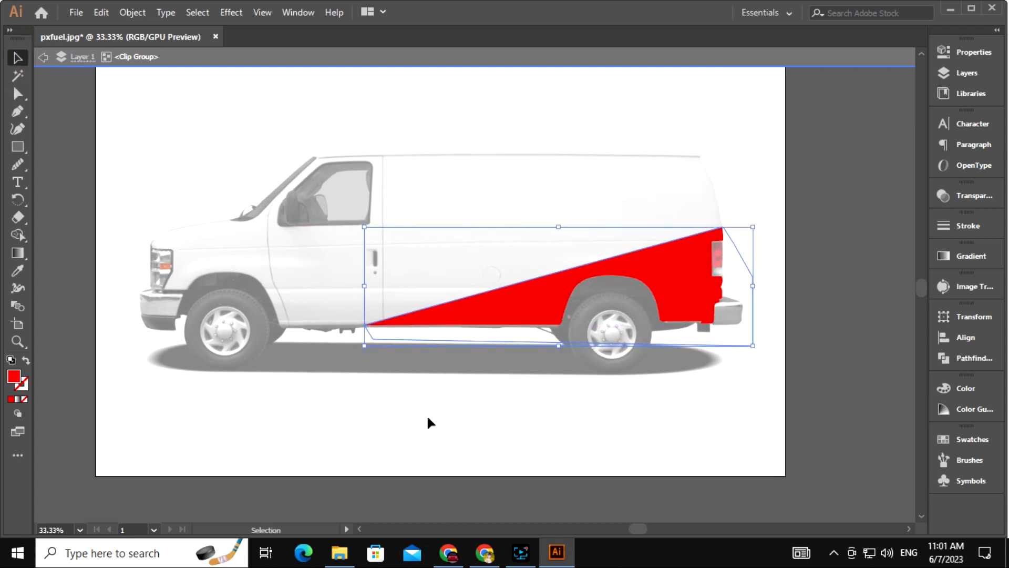
{"action": "left_click", "coordinate": [383, 406]}
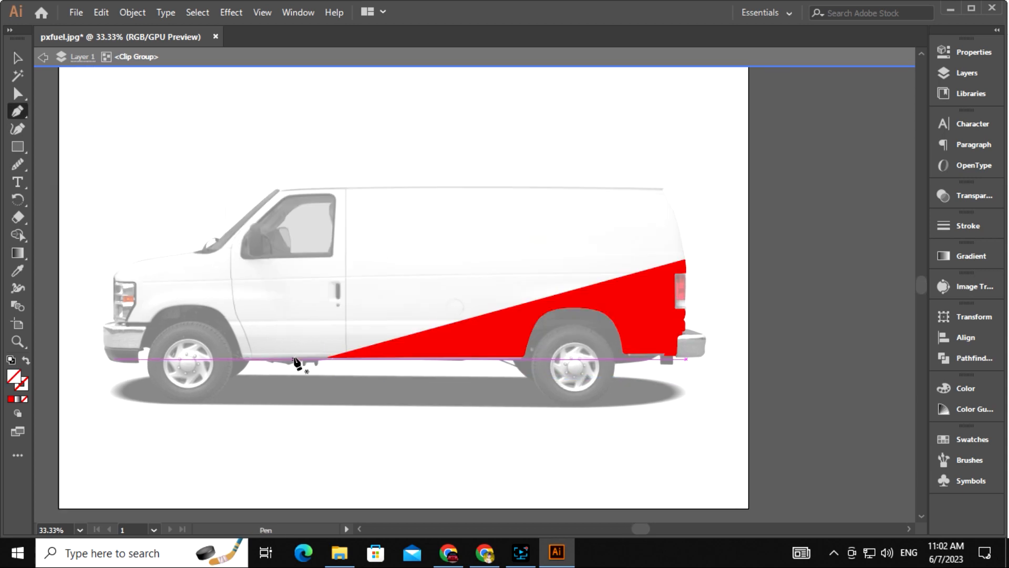
Pen-trace a stripe shape along the red panel's upper edge
{"action": "left_click", "coordinate": [292, 359]}
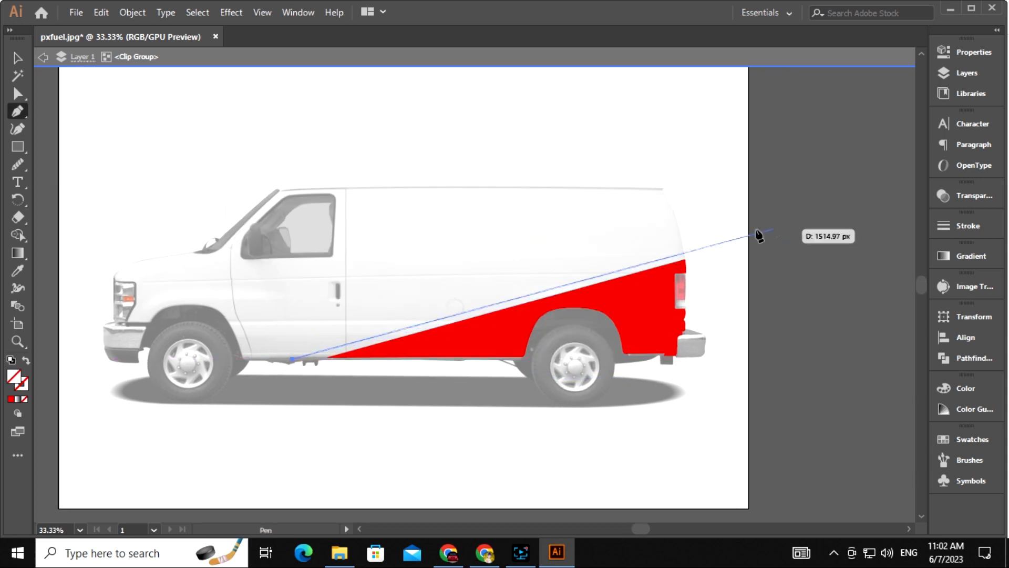
{"action": "key", "text": "ctrl+z"}
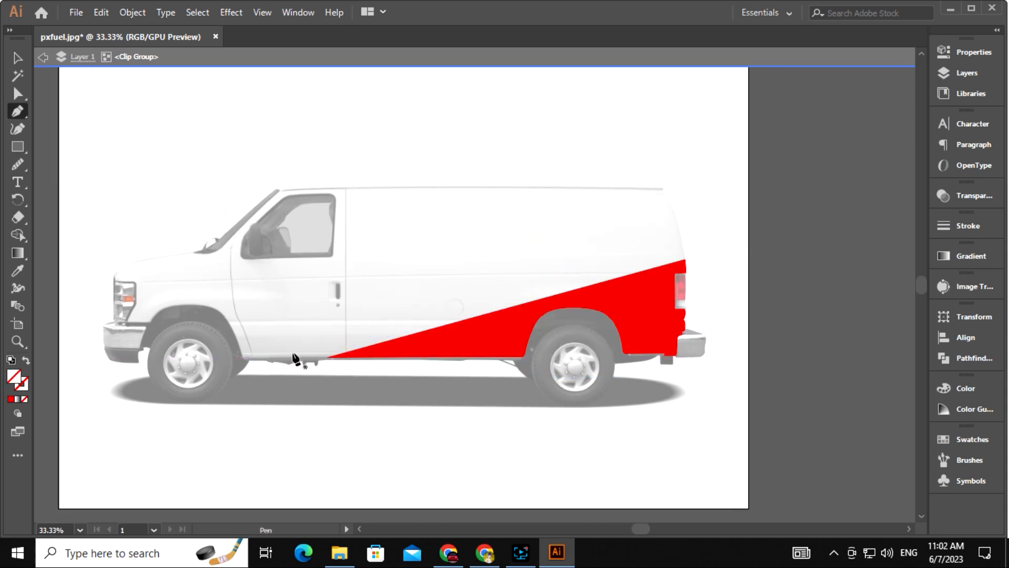
{"action": "left_click", "coordinate": [273, 359]}
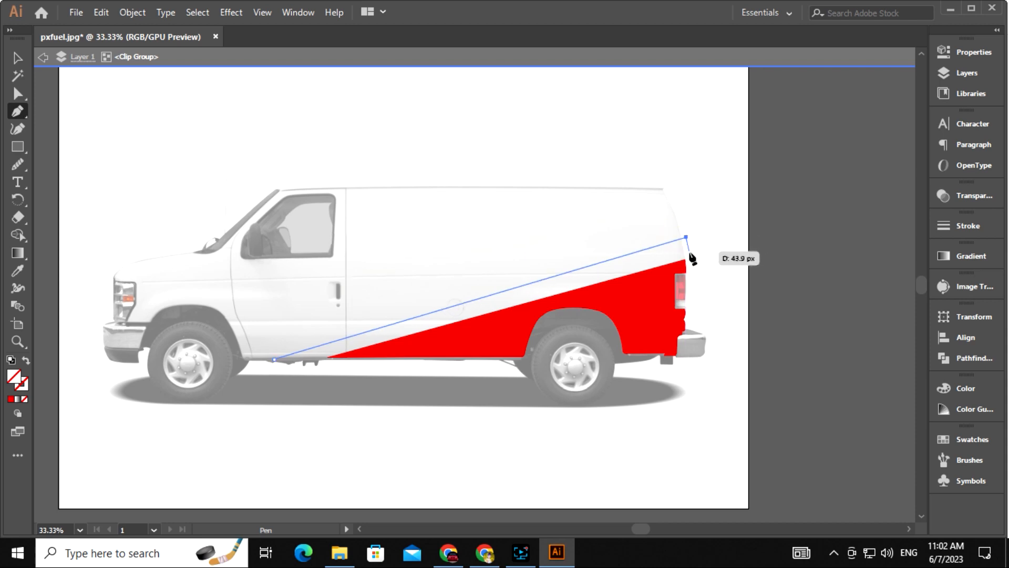
{"action": "left_click", "coordinate": [689, 253]}
{"action": "key", "text": "ctrl+z"}
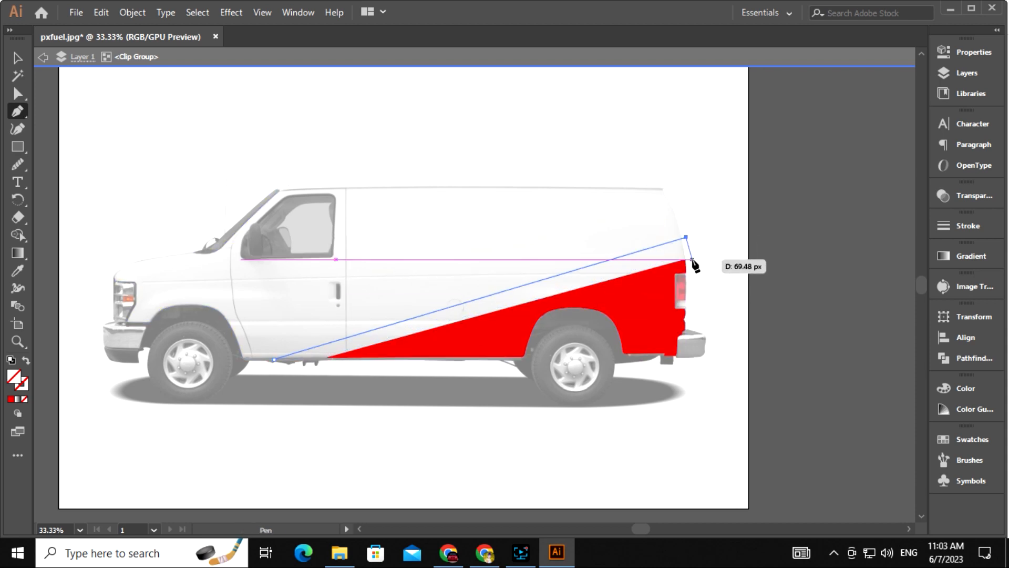
{"action": "left_click", "coordinate": [687, 258]}
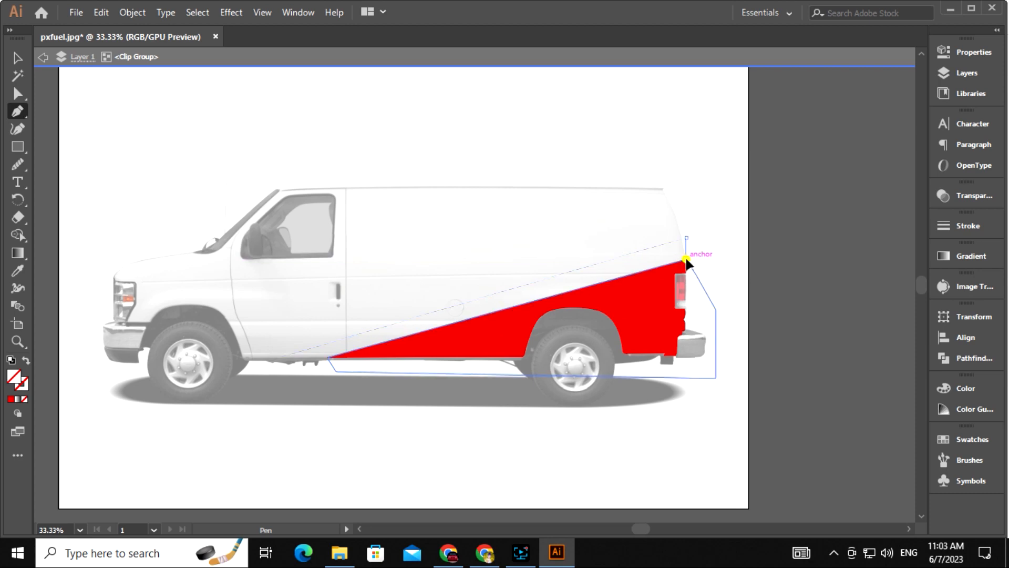
{"action": "left_click", "coordinate": [327, 358]}
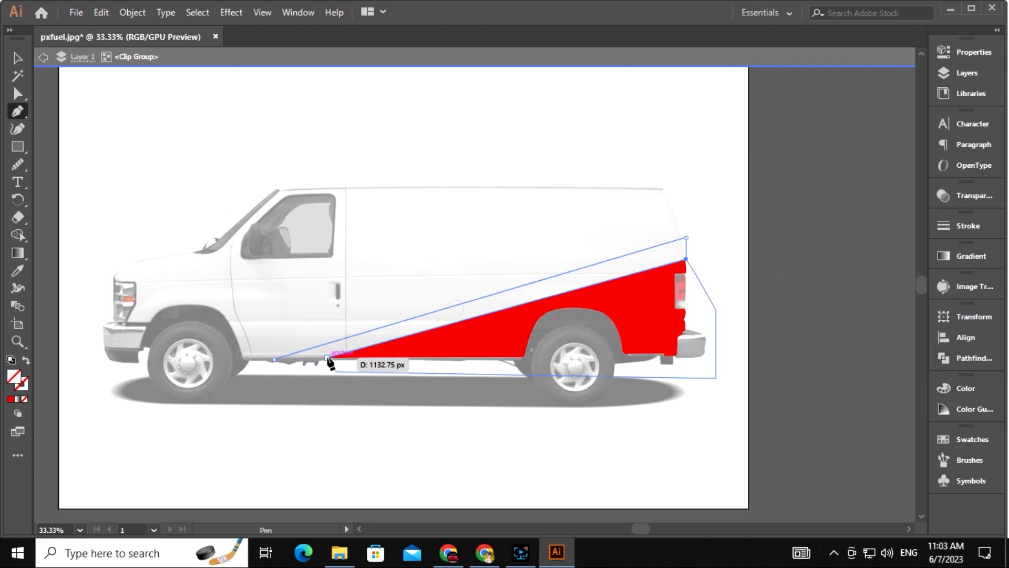
{"action": "left_click", "coordinate": [274, 359]}
Fill the stripe purple #8200C6 and deselect it
{"action": "left_click", "coordinate": [17, 58]}
{"action": "double_click", "coordinate": [14, 377]}
{"action": "left_click", "coordinate": [518, 265]}
{"action": "left_click", "coordinate": [518, 226]}
{"action": "left_click_drag", "start_coordinate": [519, 225], "coordinate": [518, 217]}
{"action": "left_click", "coordinate": [660, 190]}
{"action": "left_click", "coordinate": [765, 342]}
{"action": "left_click_drag", "start_coordinate": [622, 431], "coordinate": [713, 432]}
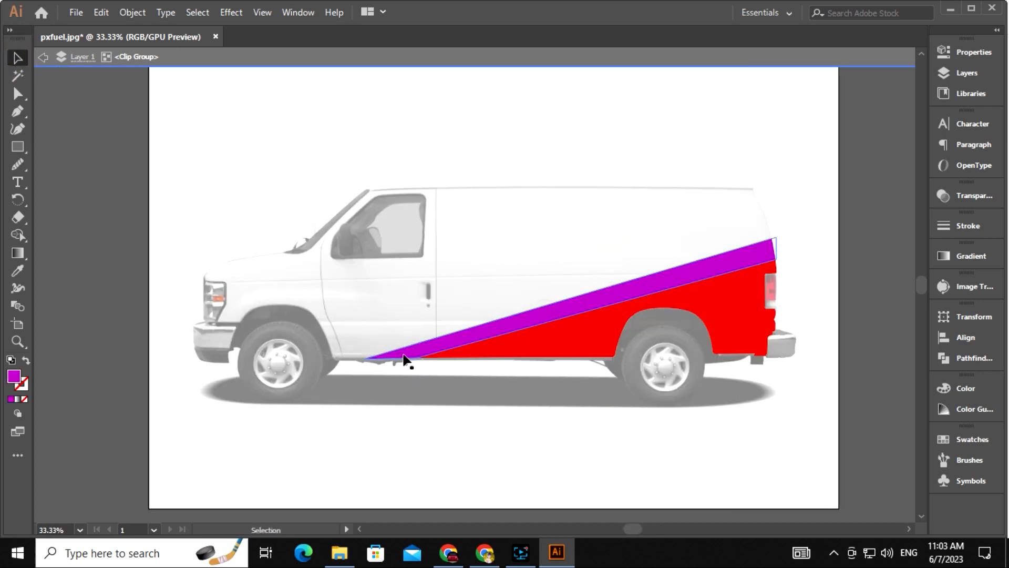
Pen-draw a curved roof panel over the van's hood and fill it with the panel red
{"action": "key", "text": "ctrl+plus"}
{"action": "left_click_drag", "start_coordinate": [402, 458], "coordinate": [427, 395]}
{"action": "left_click", "coordinate": [427, 396]}
{"action": "left_click_drag", "start_coordinate": [396, 267], "coordinate": [497, 401]}
{"action": "key", "text": "ctrl+minus"}
{"action": "left_click", "coordinate": [498, 405]}
{"action": "key", "text": "p"}
{"action": "left_click", "coordinate": [274, 278]}
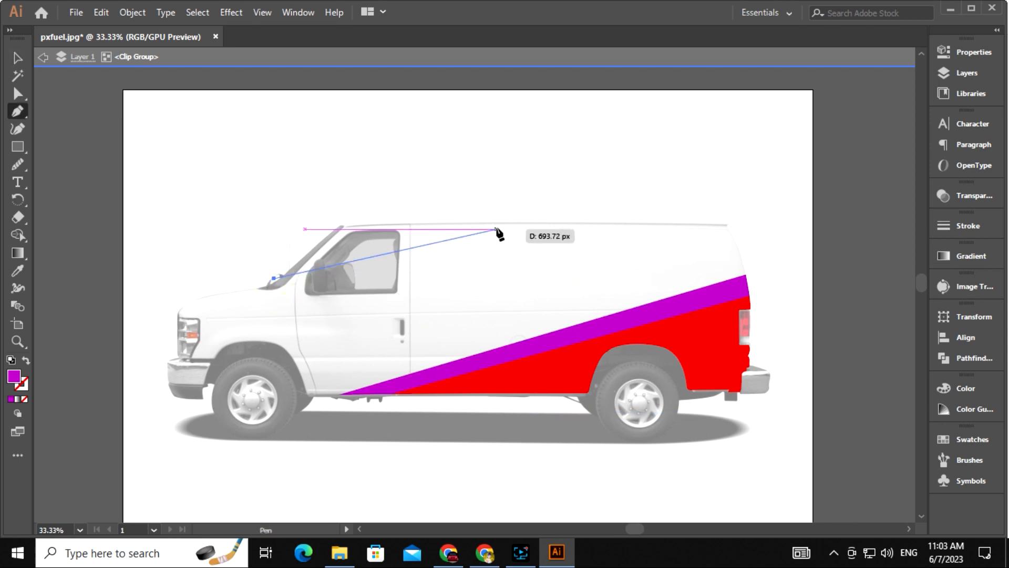
{"action": "left_click_drag", "start_coordinate": [551, 210], "coordinate": [571, 108]}
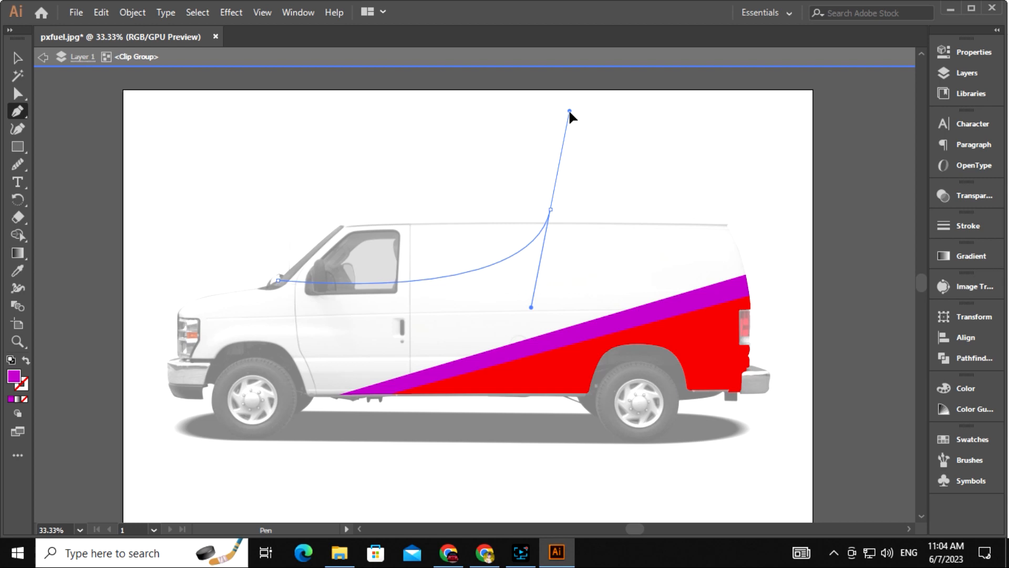
{"action": "left_click", "coordinate": [550, 210]}
{"action": "left_click", "coordinate": [313, 215]}
{"action": "left_click", "coordinate": [279, 280]}
{"action": "key", "text": "i"}
{"action": "left_click", "coordinate": [571, 367]}
Draw a curved purple arc on the roof panel, then enlarge and rotate it slightly
{"action": "left_click", "coordinate": [18, 57]}
{"action": "left_click", "coordinate": [97, 242]}
{"action": "left_click_drag", "start_coordinate": [545, 415], "coordinate": [463, 419]}
{"action": "left_click_drag", "start_coordinate": [624, 318], "coordinate": [617, 356]}
{"action": "key", "text": "ctrl+plus"}
{"action": "left_click_drag", "start_coordinate": [501, 280], "coordinate": [395, 342]}
{"action": "key", "text": "p"}
{"action": "left_click", "coordinate": [447, 322]}
{"action": "left_click_drag", "start_coordinate": [519, 242], "coordinate": [531, 170]}
{"action": "left_click", "coordinate": [18, 58]}
{"action": "left_click", "coordinate": [573, 176]}
{"action": "left_click", "coordinate": [506, 277]}
{"action": "left_click_drag", "start_coordinate": [520, 324], "coordinate": [527, 337]}
{"action": "left_click_drag", "start_coordinate": [529, 230], "coordinate": [529, 177]}
Set the van artwork's transparency blend mode to Multiply so the stripes take on its shading
{"action": "key", "text": "ctrl+minus"}
{"action": "double_click", "coordinate": [784, 349]}
{"action": "left_click_drag", "start_coordinate": [609, 333], "coordinate": [608, 275]}
{"action": "left_click", "coordinate": [608, 274]}
{"action": "left_click", "coordinate": [958, 197]}
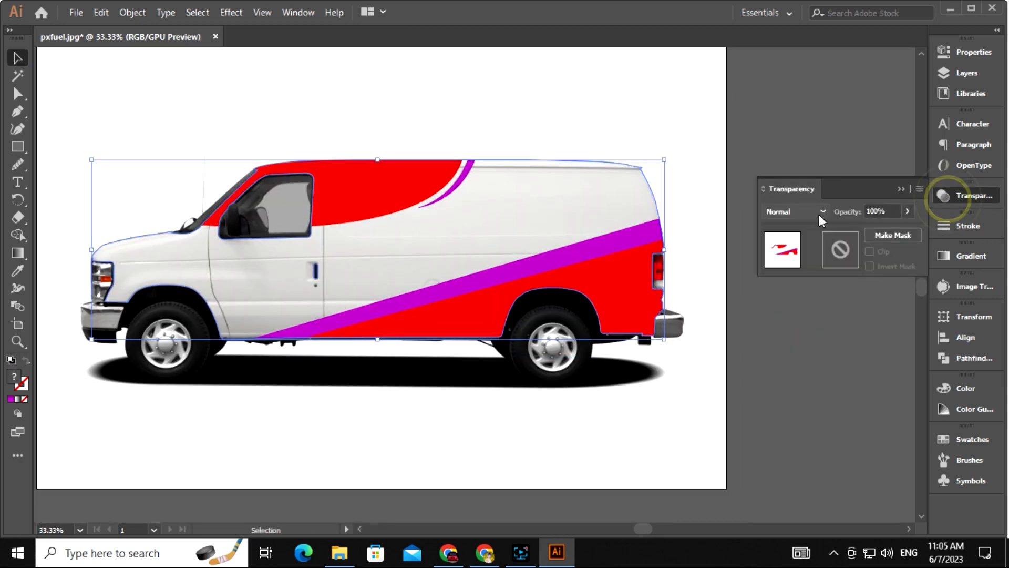
{"action": "left_click", "coordinate": [823, 211]}
{"action": "left_click", "coordinate": [788, 263]}
{"action": "left_click", "coordinate": [743, 387]}
{"action": "left_click", "coordinate": [902, 189]}
{"action": "left_click_drag", "start_coordinate": [781, 382], "coordinate": [809, 361]}
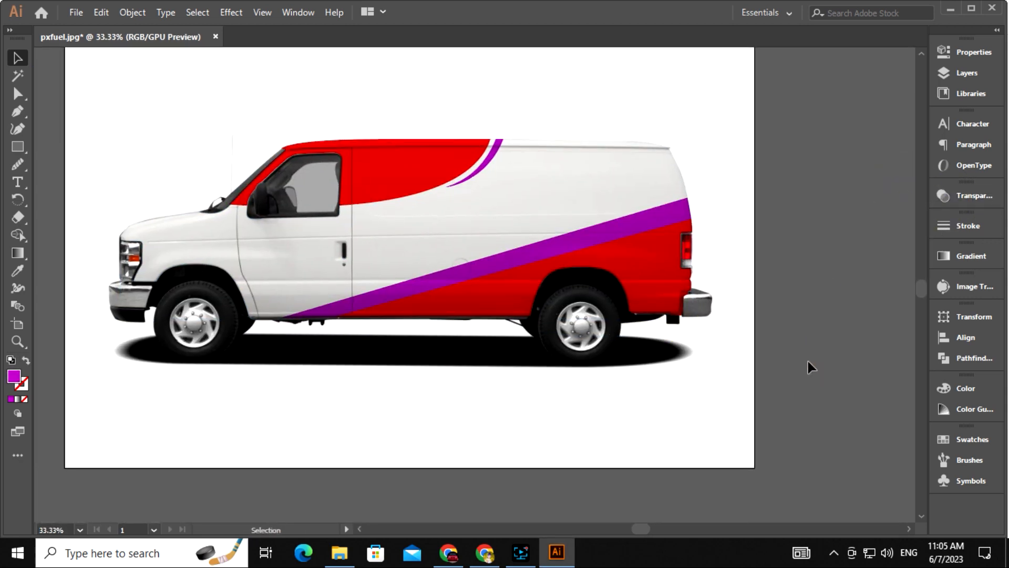
{"action": "left_click_drag", "start_coordinate": [599, 367], "coordinate": [645, 418]}
Open the project folder in File Explorer and drag the logo design file into Illustrator
{"action": "left_click", "coordinate": [337, 557]}
{"action": "left_click", "coordinate": [464, 346]}
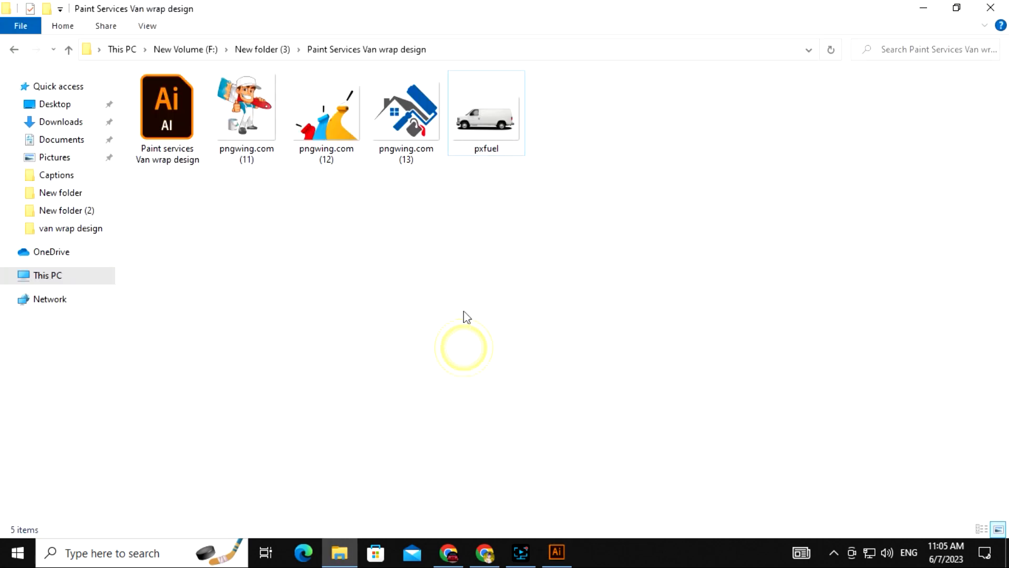
{"action": "left_click", "coordinate": [561, 544]}
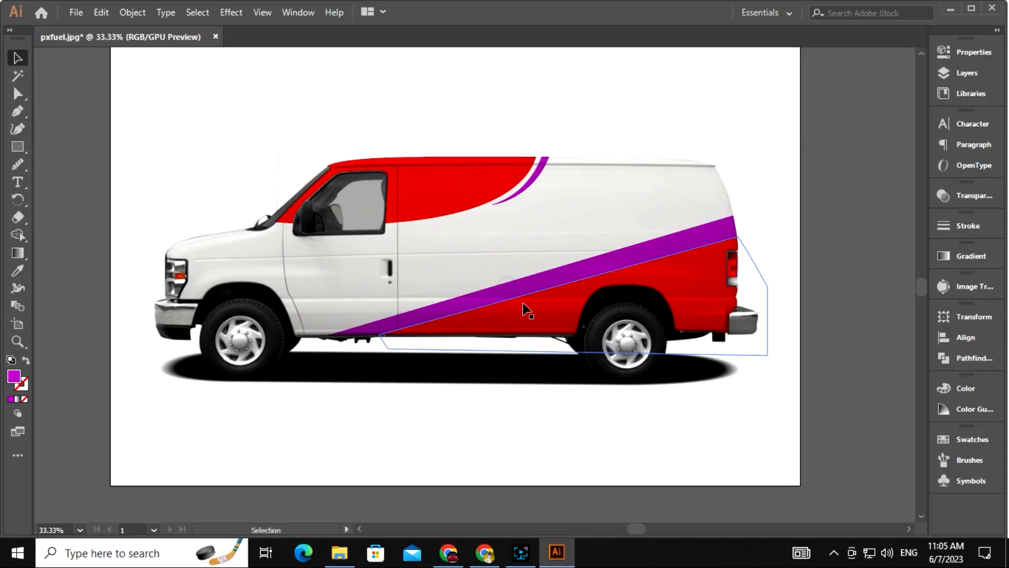
{"action": "left_click", "coordinate": [339, 552]}
{"action": "left_click", "coordinate": [252, 116]}
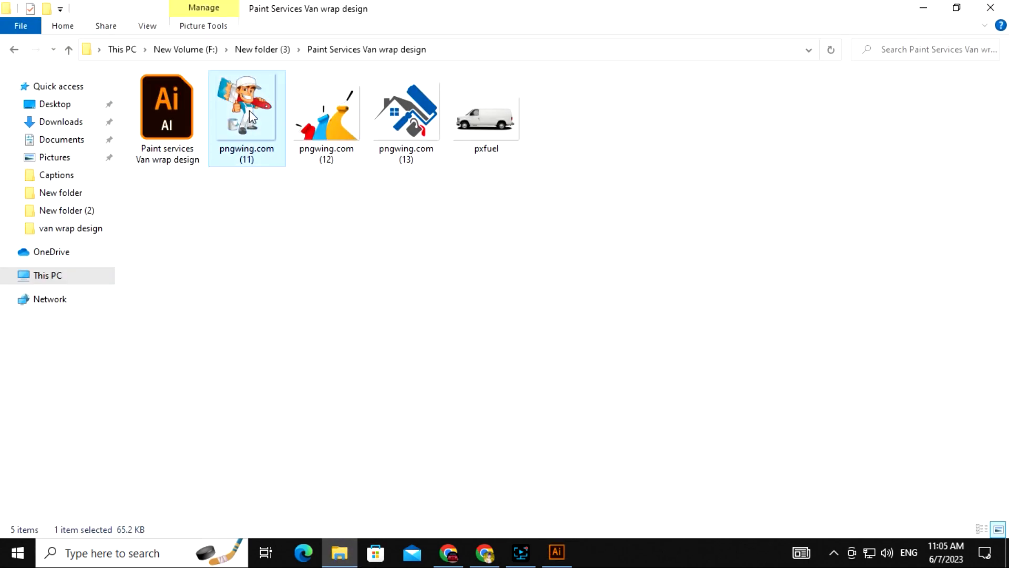
{"action": "mouse_move", "coordinate": [186, 138]}
{"action": "left_mouse_down"}
{"action": "mouse_move", "coordinate": [569, 525]}
{"action": "mouse_move", "coordinate": [512, 30]}
{"action": "left_mouse_up"}
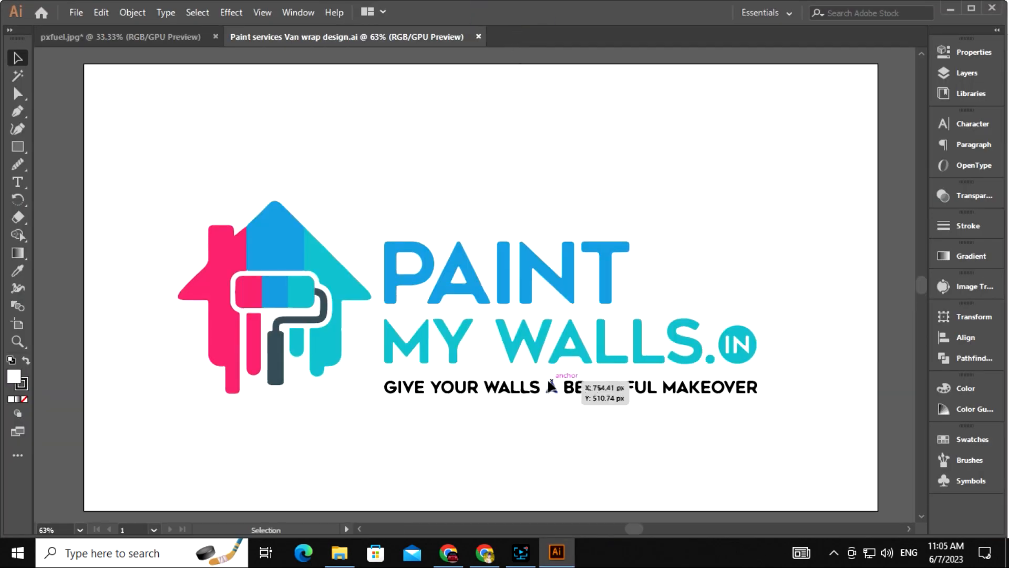
Ungroup the PAINT MY WALLS.IN logo and paste it into the van document
{"action": "key", "text": "ctrl+minus"}
{"action": "right_click", "coordinate": [503, 274]}
{"action": "left_click", "coordinate": [550, 363]}
{"action": "left_click", "coordinate": [142, 40]}
{"action": "left_click", "coordinate": [445, 307]}
{"action": "left_click", "coordinate": [440, 374]}
{"action": "key", "text": "ctrl+v"}
Shrink the logo and nudge it into place on the van's front door
{"action": "left_click_drag", "start_coordinate": [631, 338], "coordinate": [546, 309]}
{"action": "left_click_drag", "start_coordinate": [459, 303], "coordinate": [378, 337]}
{"action": "key", "text": "ctrl+plus"}
{"action": "left_click_drag", "start_coordinate": [580, 324], "coordinate": [517, 352]}
{"action": "key", "text": "shift+Left"}
{"action": "key", "text": "shift+Left"}
{"action": "key", "text": "shift+Left"}
{"action": "key", "text": "shift+Left"}
{"action": "key", "text": "shift+Left"}
{"action": "key", "text": "shift+Left"}
{"action": "key", "text": "shift+Left"}
{"action": "key", "text": "shift+Right"}
{"action": "key", "text": "shift+Down"}
{"action": "key", "text": "Right"}
{"action": "key", "text": "Right"}
{"action": "key", "text": "Down"}
{"action": "key", "text": "Down"}
{"action": "key", "text": "Down"}
{"action": "key", "text": "Down"}
{"action": "left_click", "coordinate": [556, 487]}
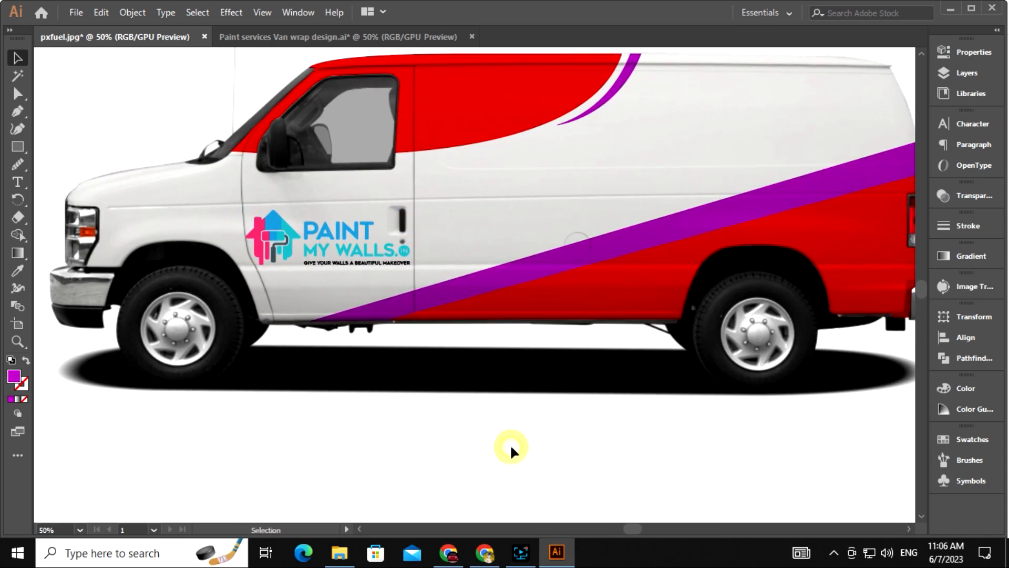
{"action": "key", "text": "ctrl+minus"}
Bring the pngwing painter mascot into the design, embed it and flip it horizontally
{"action": "left_click", "coordinate": [345, 552]}
{"action": "mouse_move", "coordinate": [245, 112]}
{"action": "left_mouse_down"}
{"action": "mouse_move", "coordinate": [585, 475]}
{"action": "mouse_move", "coordinate": [620, 473]}
{"action": "left_mouse_up"}
{"action": "left_click", "coordinate": [783, 338]}
{"action": "left_click", "coordinate": [673, 337]}
{"action": "left_click_drag", "start_coordinate": [598, 328], "coordinate": [607, 405]}
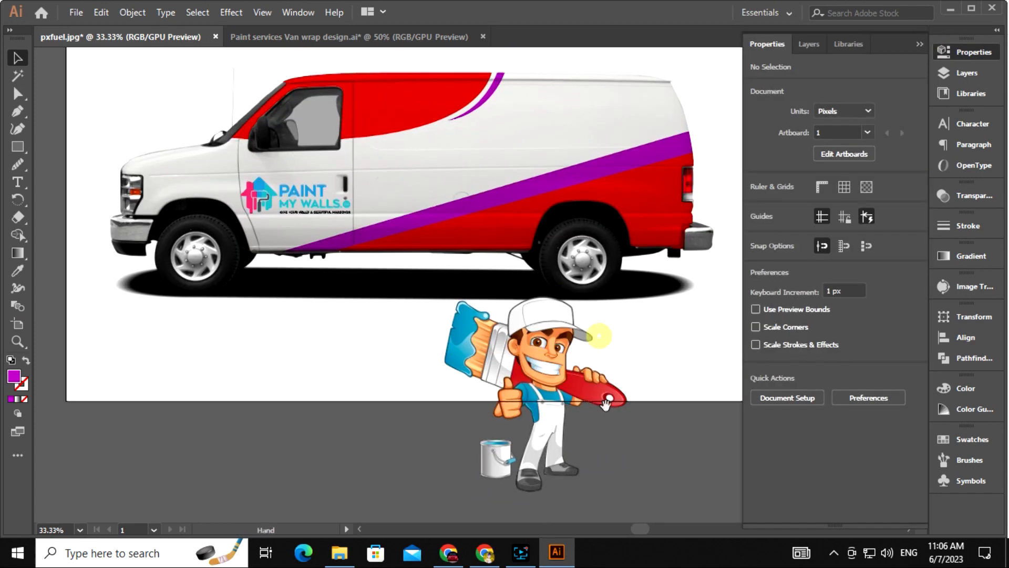
{"action": "left_click_drag", "start_coordinate": [548, 392], "coordinate": [498, 317]}
{"action": "right_click", "coordinate": [499, 316]}
{"action": "mouse_move", "coordinate": [567, 430]}
{"action": "left_click", "coordinate": [689, 477]}
{"action": "left_click", "coordinate": [729, 309]}
{"action": "left_click", "coordinate": [798, 337]}
Isolate the van's clipping group and paste the mascot inside it
{"action": "left_click_drag", "start_coordinate": [692, 349], "coordinate": [683, 386]}
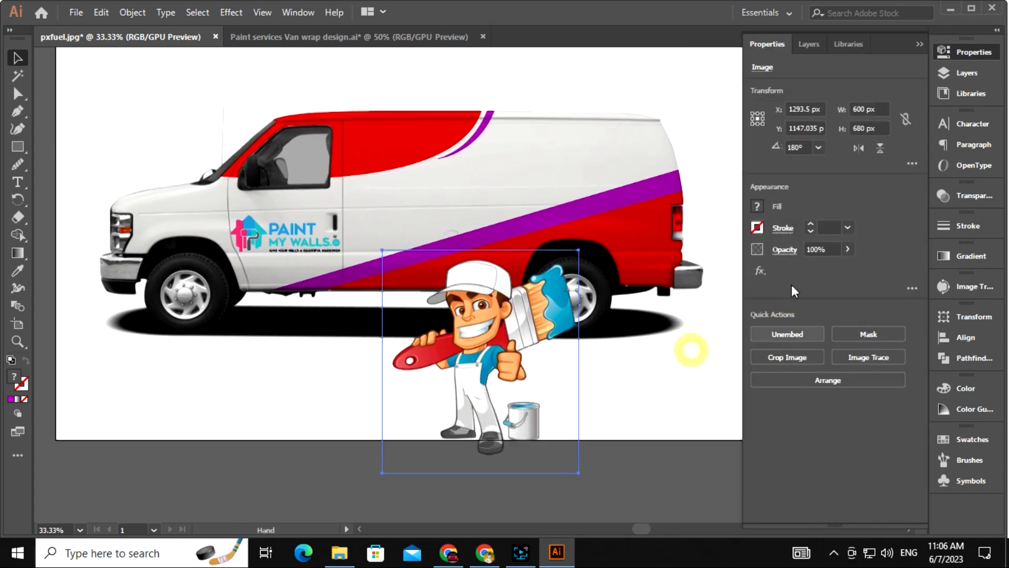
{"action": "left_click", "coordinate": [920, 44]}
{"action": "left_click_drag", "start_coordinate": [487, 390], "coordinate": [852, 358]}
{"action": "left_click_drag", "start_coordinate": [621, 207], "coordinate": [626, 262]}
{"action": "right_click", "coordinate": [620, 260]}
{"action": "left_click", "coordinate": [678, 367]}
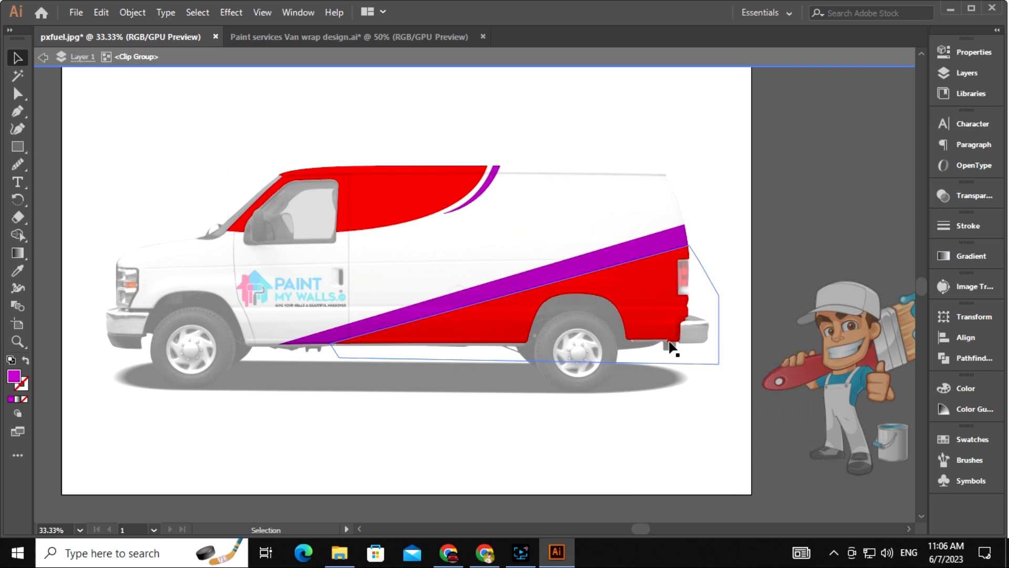
{"action": "key", "text": "ctrl+v"}
Move the mascot to the van's rear above the back wheel, scaling and nudging it to fit
{"action": "left_click_drag", "start_coordinate": [466, 254], "coordinate": [562, 245]}
{"action": "left_click_drag", "start_coordinate": [577, 228], "coordinate": [593, 215]}
{"action": "left_click_drag", "start_coordinate": [682, 379], "coordinate": [669, 365]}
{"action": "key", "text": "ctrl+equal"}
{"action": "left_click_drag", "start_coordinate": [615, 393], "coordinate": [593, 404]}
{"action": "key", "text": "shift+Down"}
{"action": "key", "text": "shift+Down"}
{"action": "key", "text": "shift+Left"}
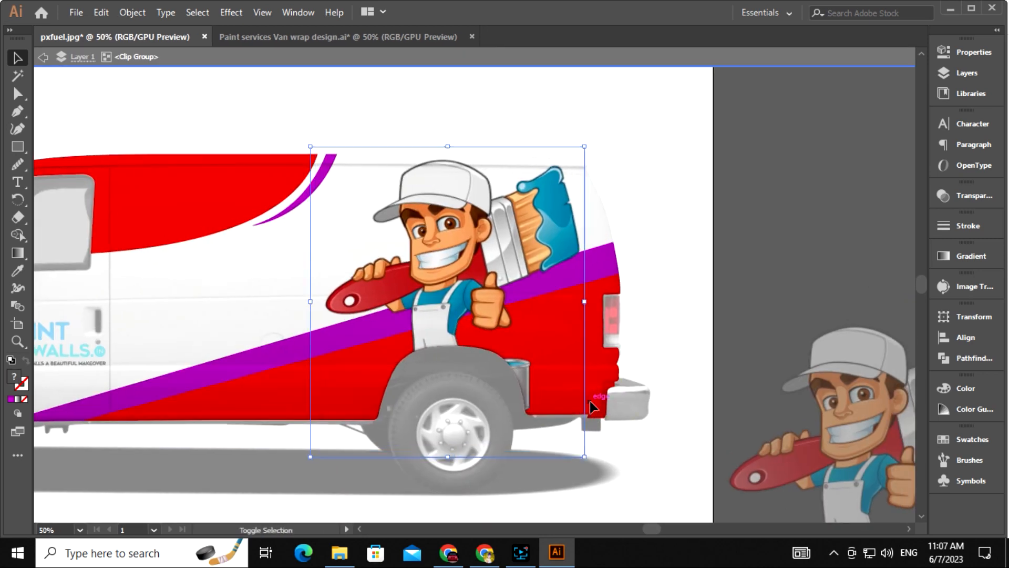
{"action": "key", "text": "shift+Right"}
{"action": "key", "text": "shift+Right"}
{"action": "key", "text": "shift+Right"}
{"action": "key", "text": "shift+Right"}
{"action": "key", "text": "shift+Right"}
{"action": "key", "text": "shift+Right"}
{"action": "key", "text": "shift+Up"}
{"action": "key", "text": "shift+Up"}
{"action": "left_click_drag", "start_coordinate": [610, 450], "coordinate": [597, 445]}
Nudge the mascot up and right into its final position
{"action": "key", "text": "shift+Up"}
{"action": "key", "text": "shift+Right"}
{"action": "left_click", "coordinate": [755, 283]}
{"action": "mouse_move", "coordinate": [757, 285]}
{"action": "left_mouse_down"}
{"action": "mouse_move", "coordinate": [832, 244]}
{"action": "mouse_move", "coordinate": [930, 244]}
{"action": "left_mouse_up"}
Recolour the lower red panel and red roof panel with the logo's blue
{"action": "left_click", "coordinate": [558, 357]}
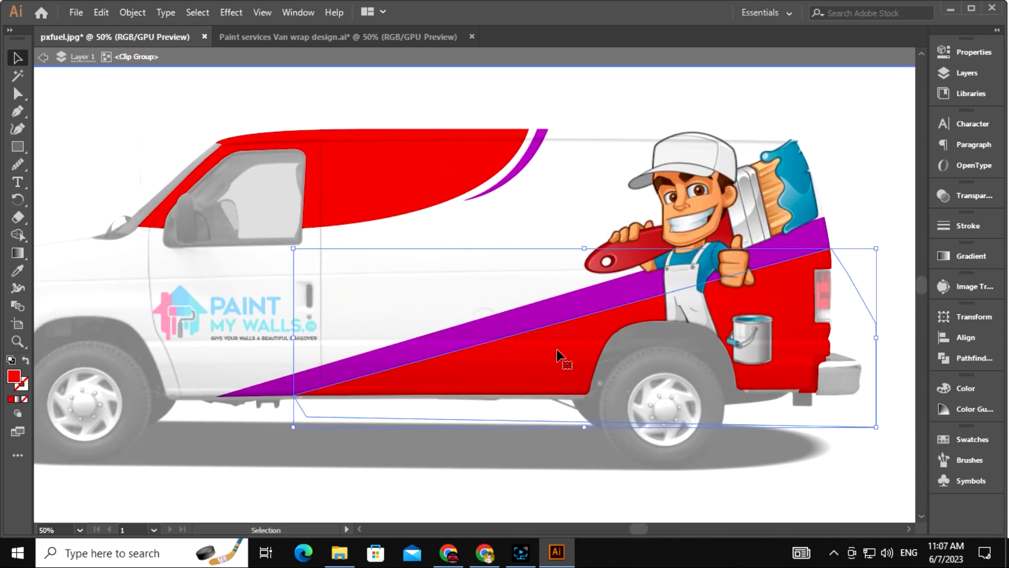
{"action": "left_click", "coordinate": [410, 190], "text": "shift"}
{"action": "key", "text": "i"}
{"action": "left_click", "coordinate": [182, 296]}
{"action": "left_click", "coordinate": [18, 57]}
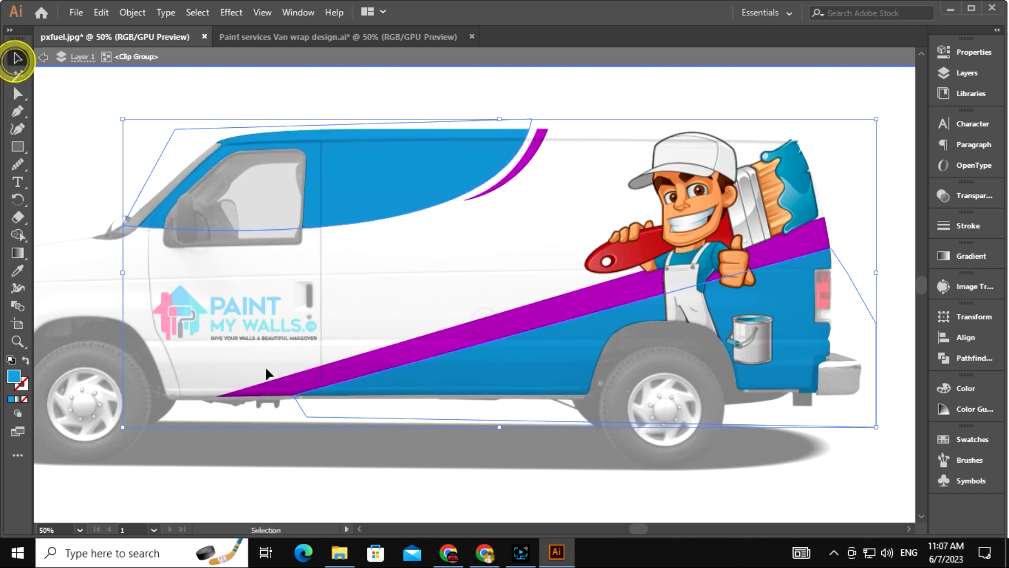
Recolour the purple stripe and purple arc with the logo's pink
{"action": "left_click_drag", "start_coordinate": [395, 355], "coordinate": [364, 310]}
{"action": "left_click", "coordinate": [364, 311]}
{"action": "left_click", "coordinate": [480, 130], "text": "shift"}
{"action": "key", "text": "i"}
{"action": "left_click", "coordinate": [133, 267]}
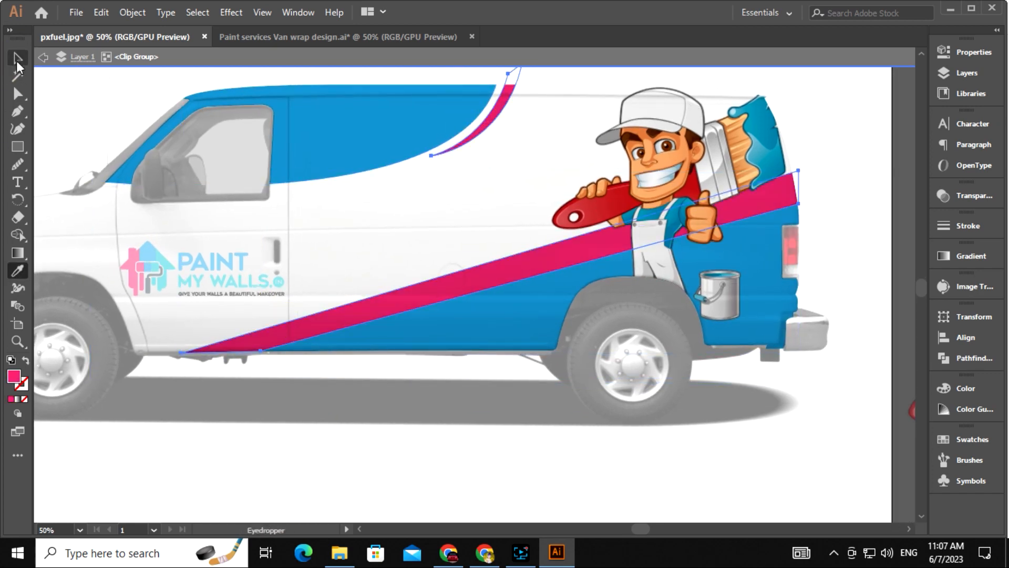
{"action": "left_click", "coordinate": [18, 59]}
Brighten the blue of the panels and confirm the pink fill on the stripe and arc
{"action": "double_click", "coordinate": [292, 461]}
{"action": "right_click", "coordinate": [423, 279]}
{"action": "left_click", "coordinate": [474, 372]}
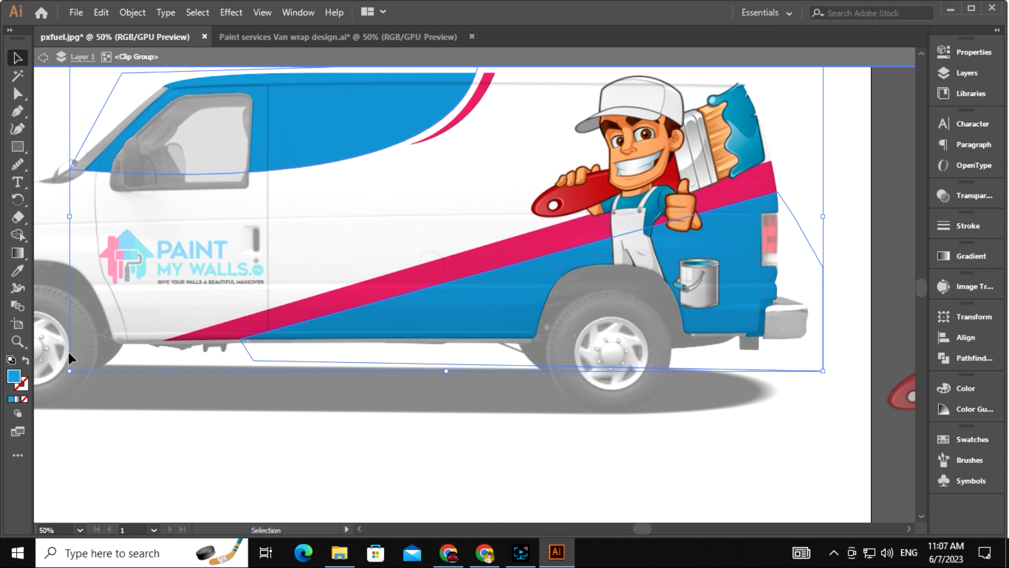
{"action": "double_click", "coordinate": [13, 375]}
{"action": "left_click", "coordinate": [638, 191]}
{"action": "left_click", "coordinate": [452, 268]}
{"action": "left_click", "coordinate": [463, 115], "text": "shift"}
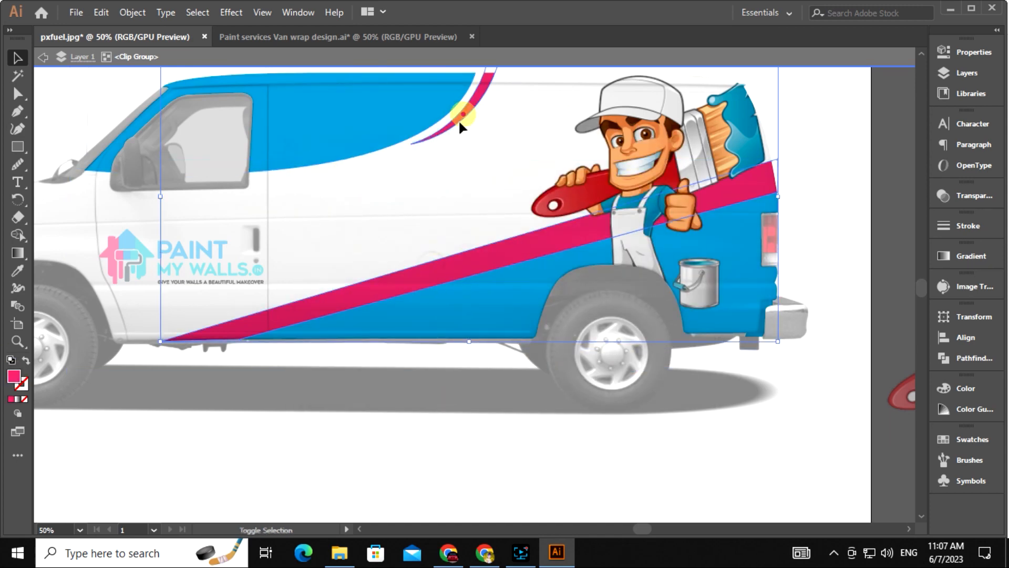
{"action": "double_click", "coordinate": [13, 378]}
{"action": "left_click", "coordinate": [660, 188]}
{"action": "double_click", "coordinate": [487, 437]}
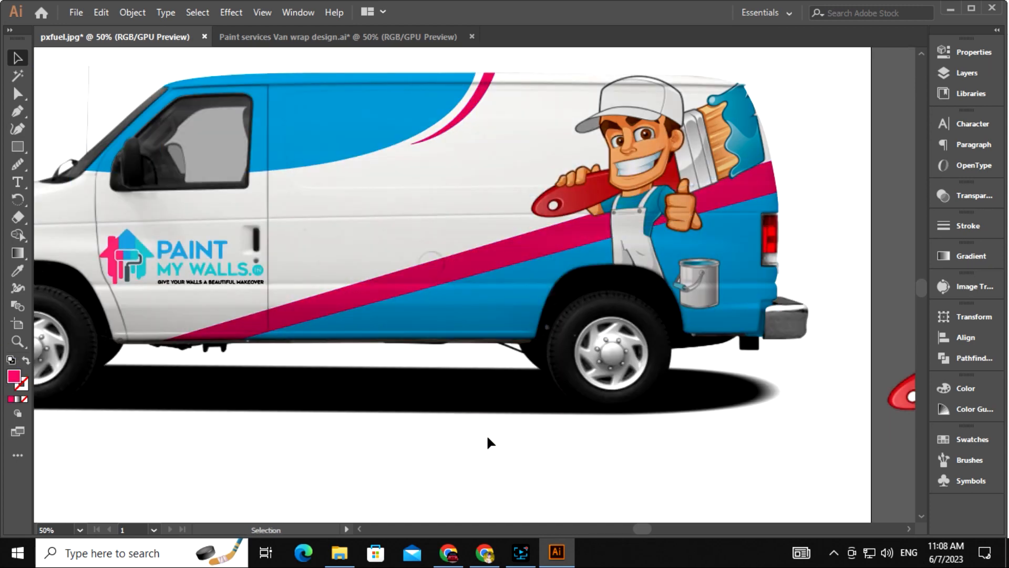
{"action": "left_click_drag", "start_coordinate": [462, 435], "coordinate": [484, 428]}
{"action": "left_click", "coordinate": [516, 439]}
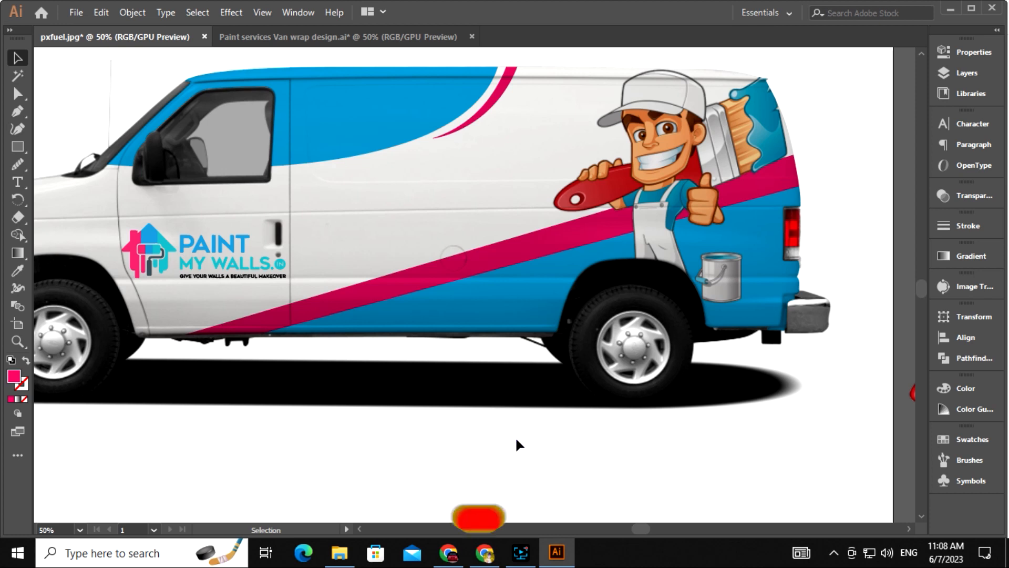
{"action": "key", "text": "t"}
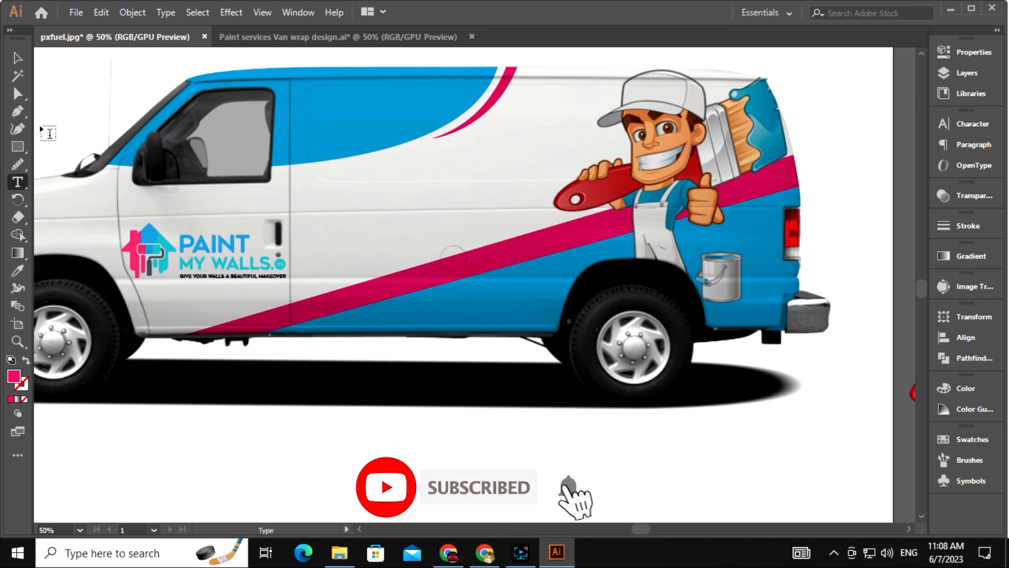
Type the word MASTER on the canvas at 60 pt
{"action": "left_click", "coordinate": [355, 439]}
{"action": "left_click", "coordinate": [973, 124]}
{"action": "left_click", "coordinate": [830, 182]}
{"action": "left_click", "coordinate": [848, 425]}
{"action": "type", "text": "MASTER"}
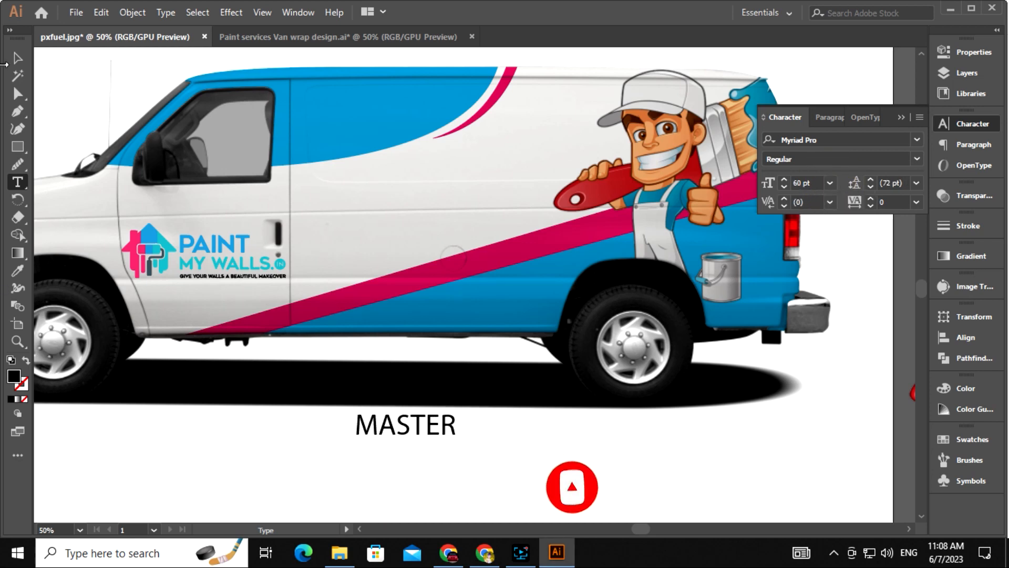
{"action": "key", "text": "Escape"}
Enlarge MASTER, place it on the van side, and tilt it to the stripe angle
{"action": "left_click_drag", "start_coordinate": [456, 442], "coordinate": [512, 460]}
{"action": "left_click_drag", "start_coordinate": [550, 427], "coordinate": [523, 473]}
{"action": "left_click_drag", "start_coordinate": [442, 482], "coordinate": [469, 284]}
{"action": "left_click_drag", "start_coordinate": [519, 310], "coordinate": [492, 313]}
{"action": "key", "text": "ctrl+plus"}
{"action": "left_click_drag", "start_coordinate": [633, 316], "coordinate": [633, 312]}
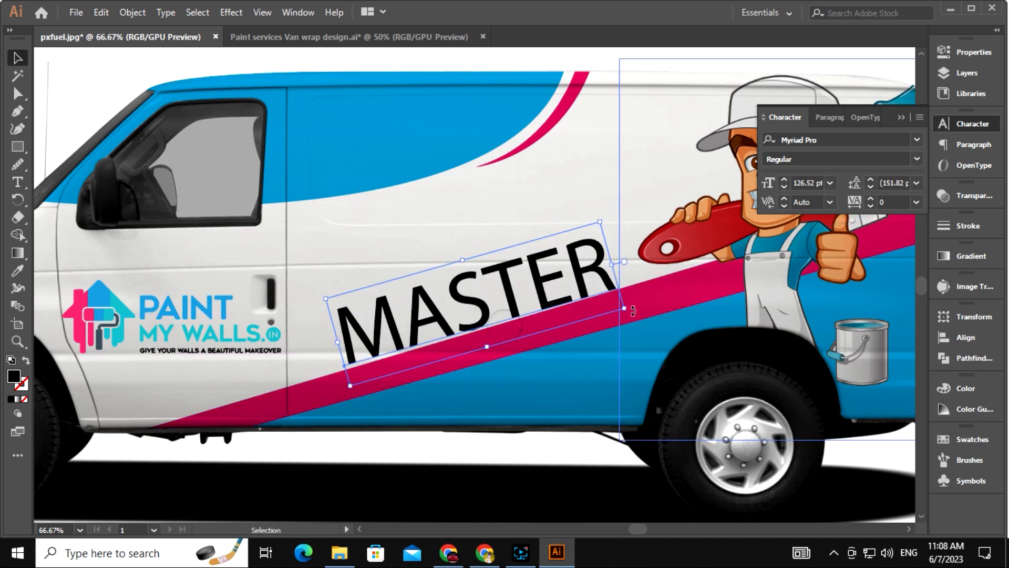
{"action": "left_click_drag", "start_coordinate": [494, 310], "coordinate": [475, 242]}
{"action": "left_click_drag", "start_coordinate": [706, 316], "coordinate": [561, 331]}
Set MASTER in Franklin Gothic Demi Cond with tracking widened to 126
{"action": "left_click", "coordinate": [917, 141]}
{"action": "left_click", "coordinate": [886, 256]}
{"action": "left_click_drag", "start_coordinate": [770, 288], "coordinate": [815, 272]}
{"action": "left_click", "coordinate": [887, 202]}
{"action": "key", "text": "Up"}
{"action": "key", "text": "Up"}
{"action": "key", "text": "Up"}
{"action": "key", "text": "Up"}
{"action": "key", "text": "Up"}
{"action": "key", "text": "Up"}
{"action": "key", "text": "Up"}
{"action": "key", "text": "Up"}
{"action": "key", "text": "Up"}
{"action": "key", "text": "Up"}
{"action": "key", "text": "Up"}
{"action": "key", "text": "Up"}
{"action": "key", "text": "Up"}
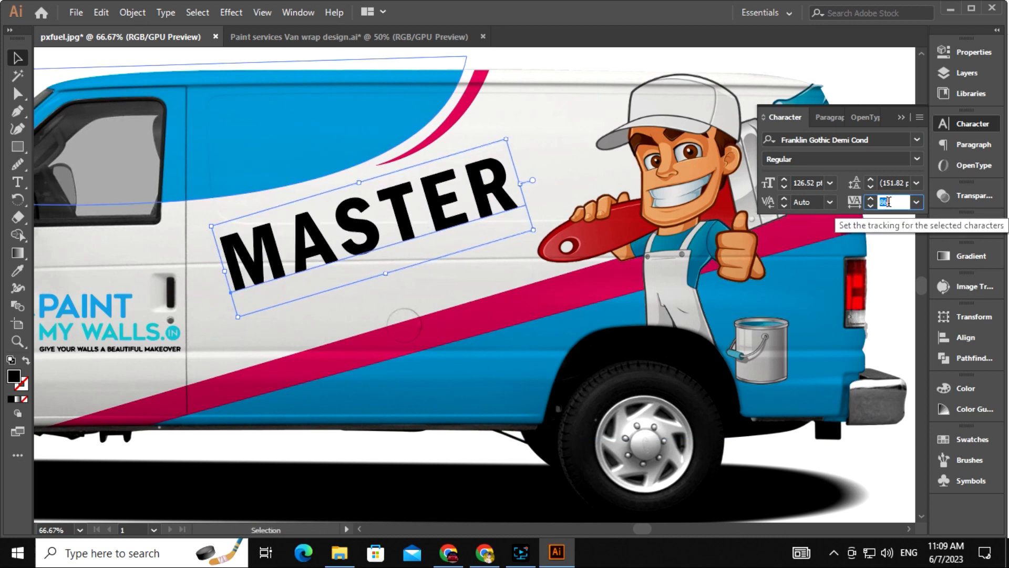
{"action": "scroll", "coordinate": [889, 202], "scroll_direction": "down", "scroll_amount": 4}
{"action": "left_click_drag", "start_coordinate": [382, 237], "coordinate": [393, 284]}
Copy MASTER below the original, reset its tracking to 0, and retype it as OF PAINT
{"action": "left_click_drag", "start_coordinate": [904, 203], "coordinate": [867, 203]}
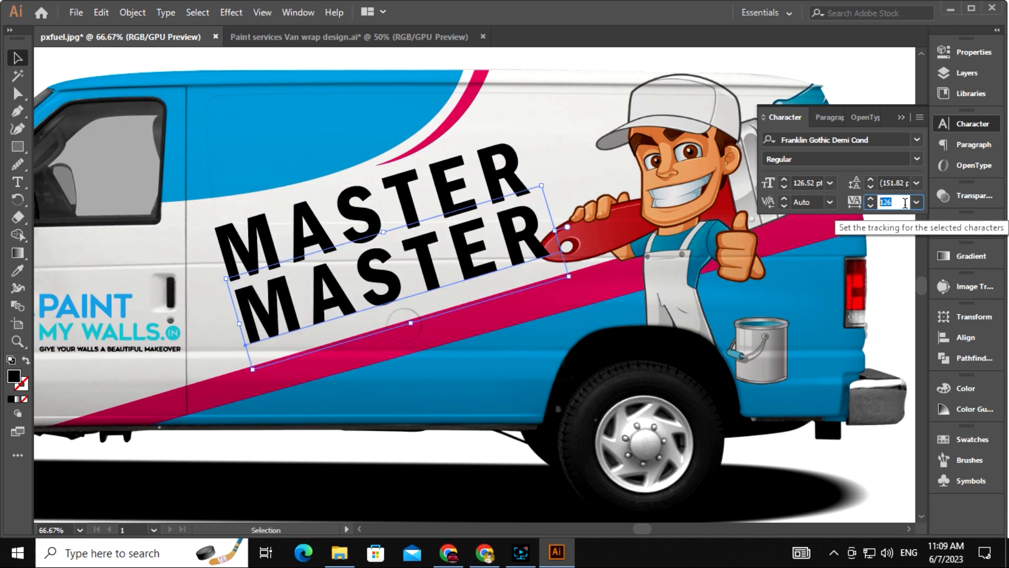
{"action": "type", "text": "0"}
{"action": "key", "text": "Return"}
{"action": "double_click", "coordinate": [255, 302]}
{"action": "double_click", "coordinate": [255, 302]}
{"action": "type", "text": "OF PAINT"}
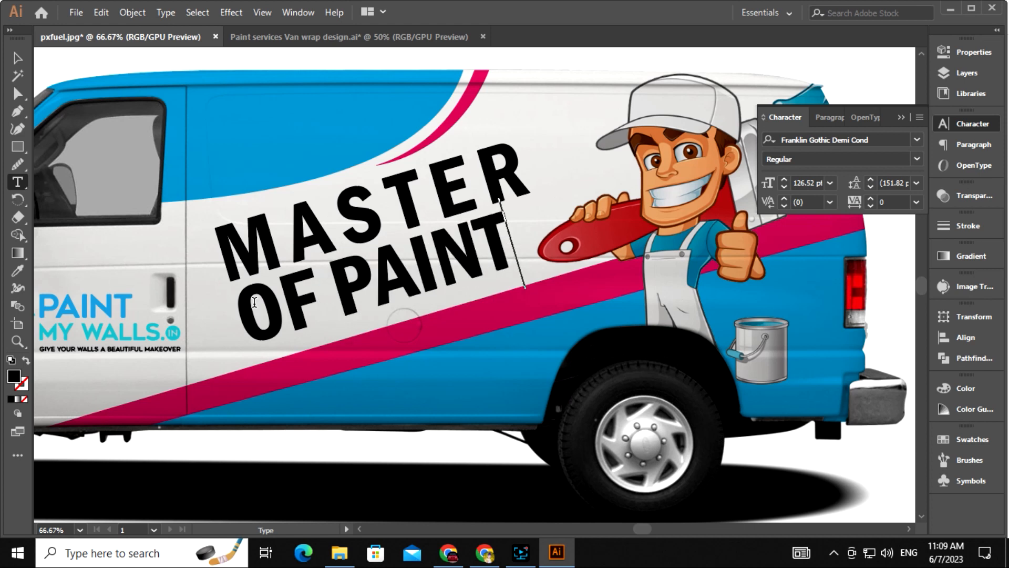
{"action": "key", "text": "Escape"}
{"action": "left_click", "coordinate": [878, 139]}
Set OF PAINT in Gabriola and shrink it to about 105.52 pt under MASTER
{"action": "type", "text": "G"}
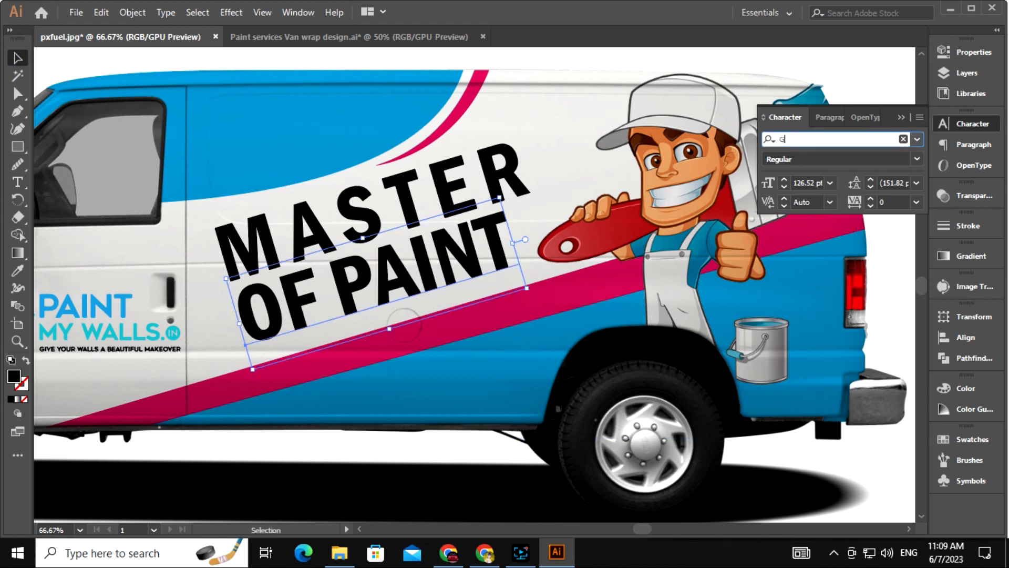
{"action": "type", "text": "abr"}
{"action": "key", "text": "Return"}
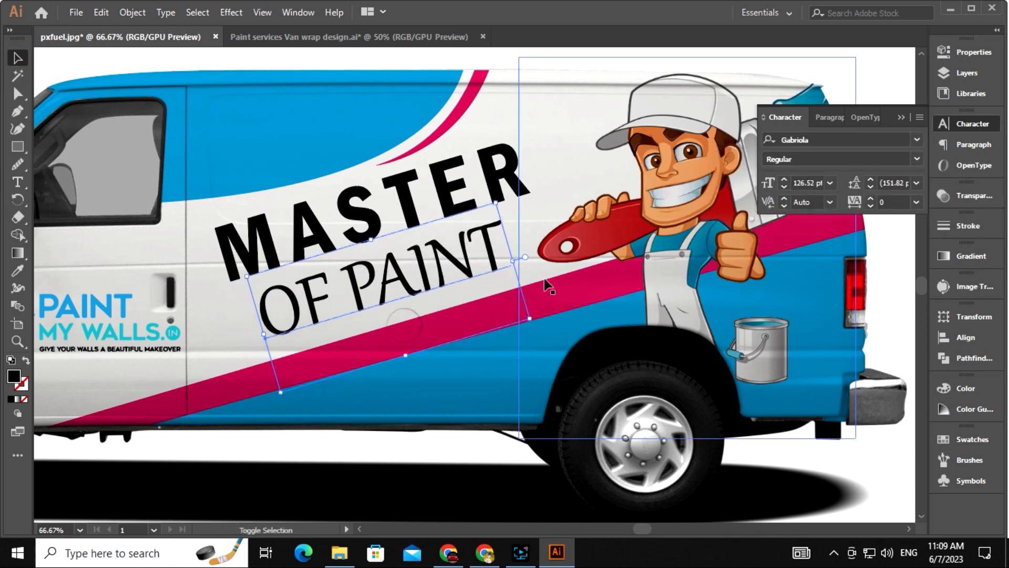
{"action": "key", "text": "shift+Left"}
{"action": "key", "text": "shift+Left"}
{"action": "key", "text": "shift+Left"}
{"action": "key", "text": "shift+Left"}
{"action": "key", "text": "shift+Down"}
{"action": "key", "text": "shift+Right"}
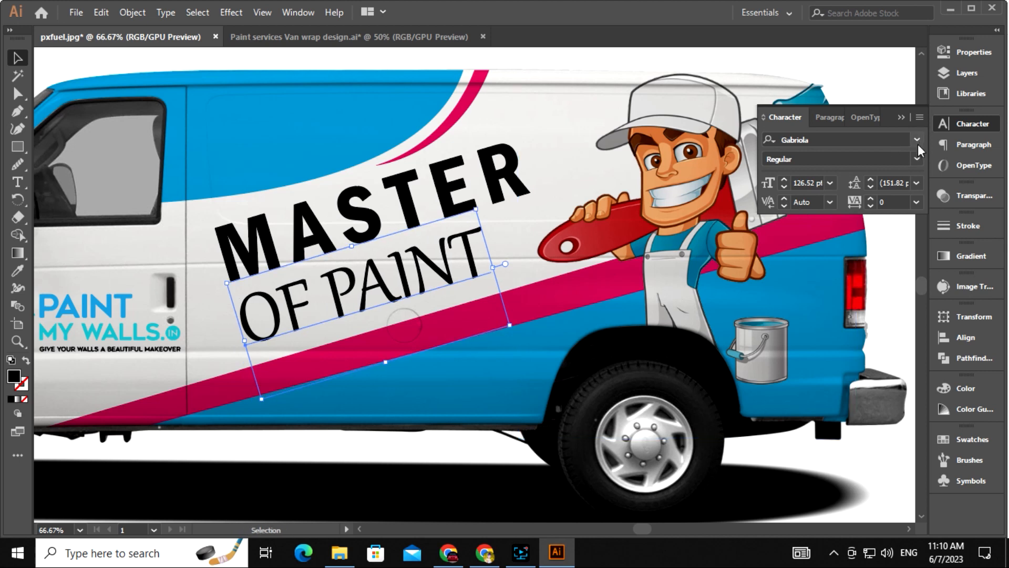
{"action": "left_click_drag", "start_coordinate": [509, 325], "coordinate": [487, 321]}
{"action": "left_click_drag", "start_coordinate": [375, 300], "coordinate": [355, 303]}
Widen OF PAINT's tracking to 212 and nudge the line into place
{"action": "left_click", "coordinate": [893, 202]}
{"action": "key", "text": "Up"}
{"action": "key", "text": "Up"}
{"action": "key", "text": "Up"}
{"action": "key", "text": "Up"}
{"action": "key", "text": "Up"}
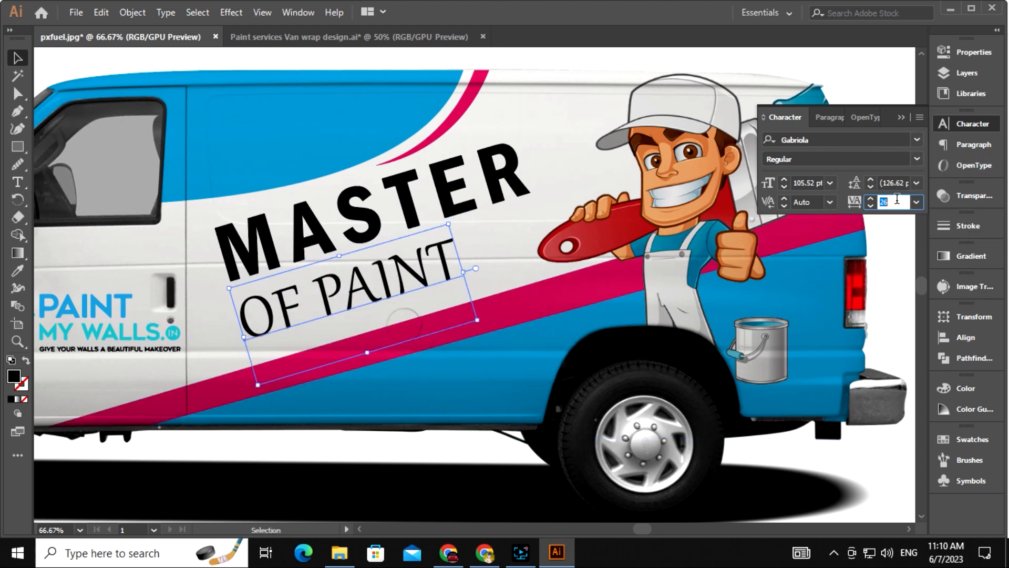
{"action": "key", "text": "Up"}
{"action": "key", "text": "Up"}
{"action": "key", "text": "Up"}
{"action": "key", "text": "Up"}
{"action": "key", "text": "Up"}
{"action": "key", "text": "Up"}
{"action": "key", "text": "Up"}
{"action": "key", "text": "Up"}
{"action": "key", "text": "Up"}
{"action": "key", "text": "Up"}
{"action": "key", "text": "Up"}
{"action": "key", "text": "Up"}
{"action": "key", "text": "Up"}
{"action": "key", "text": "Up"}
{"action": "key", "text": "Up"}
{"action": "key", "text": "Up"}
{"action": "key", "text": "Up"}
{"action": "key", "text": "Up"}
{"action": "key", "text": "Up"}
{"action": "key", "text": "Up"}
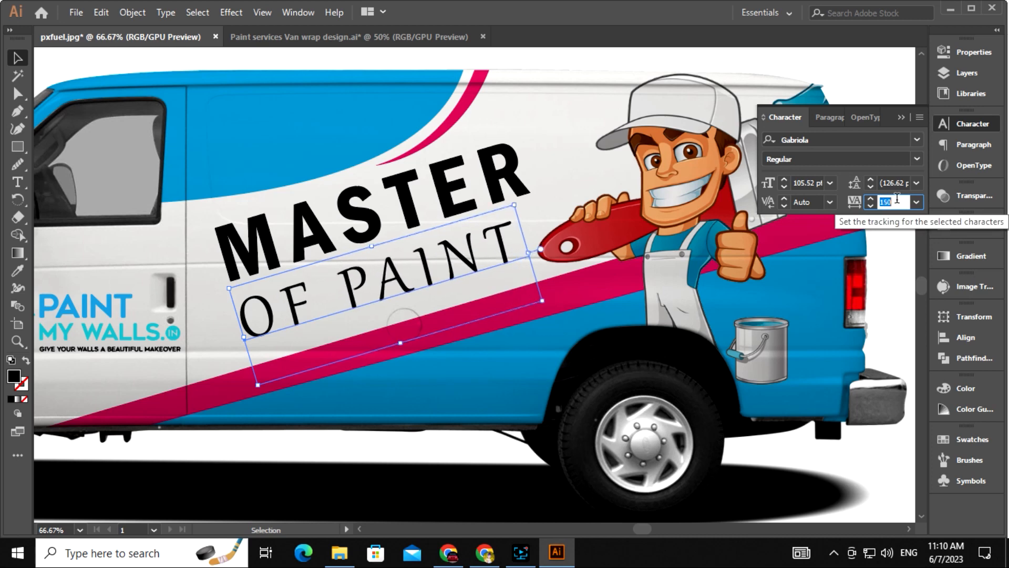
{"action": "key", "text": "Up"}
{"action": "key", "text": "Up"}
{"action": "key", "text": "Up"}
{"action": "key", "text": "Up"}
{"action": "key", "text": "Up"}
{"action": "key", "text": "Up"}
{"action": "key", "text": "Up"}
{"action": "key", "text": "Up"}
{"action": "key", "text": "Up"}
{"action": "key", "text": "Up"}
{"action": "key", "text": "Up"}
{"action": "key", "text": "Up"}
{"action": "key", "text": "Up"}
{"action": "key", "text": "Up"}
{"action": "key", "text": "Up"}
{"action": "key", "text": "Up"}
{"action": "key", "text": "Up"}
{"action": "key", "text": "Up"}
{"action": "key", "text": "Up"}
{"action": "key", "text": "Up"}
{"action": "left_click", "coordinate": [834, 468]}
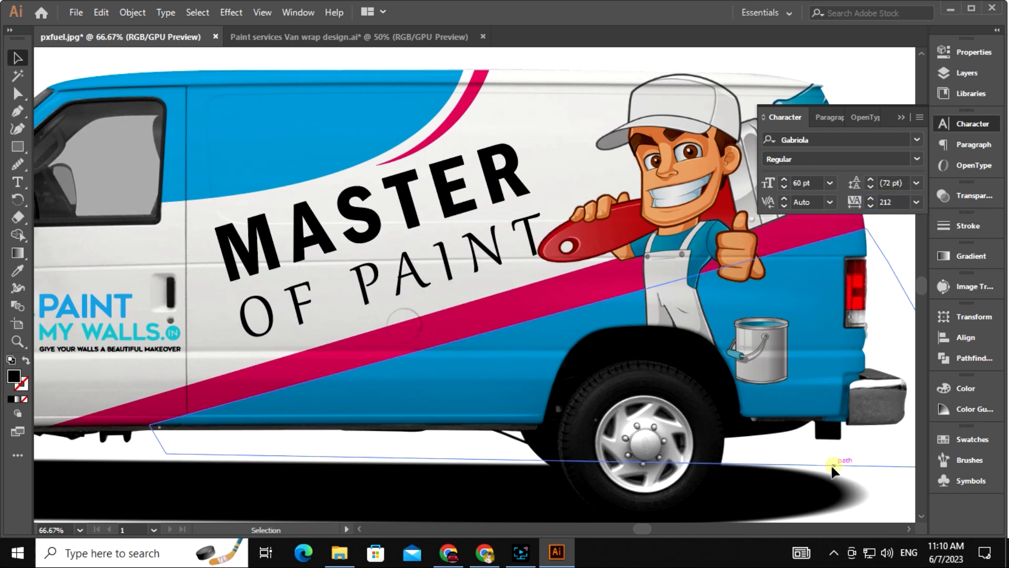
{"action": "left_click_drag", "start_coordinate": [834, 469], "coordinate": [884, 461]}
{"action": "left_click", "coordinate": [539, 253]}
{"action": "key", "text": "Left"}
{"action": "key", "text": "Left"}
{"action": "key", "text": "Left"}
{"action": "key", "text": "Left"}
{"action": "key", "text": "Left"}
{"action": "key", "text": "Up"}
{"action": "key", "text": "Up"}
{"action": "key", "text": "Up"}
{"action": "scroll", "coordinate": [615, 453], "scroll_direction": "down", "scroll_amount": 2}
{"action": "scroll", "coordinate": [640, 458], "scroll_direction": "up", "scroll_amount": 2}
Scale the MASTER and OF PAINT lines up together and nudge the slogan slightly higher
{"action": "left_click", "coordinate": [640, 410]}
{"action": "left_click", "coordinate": [447, 263]}
{"action": "left_click", "coordinate": [434, 194], "text": "shift"}
{"action": "left_click_drag", "start_coordinate": [596, 272], "coordinate": [601, 274]}
{"action": "key", "text": "shift+Up"}
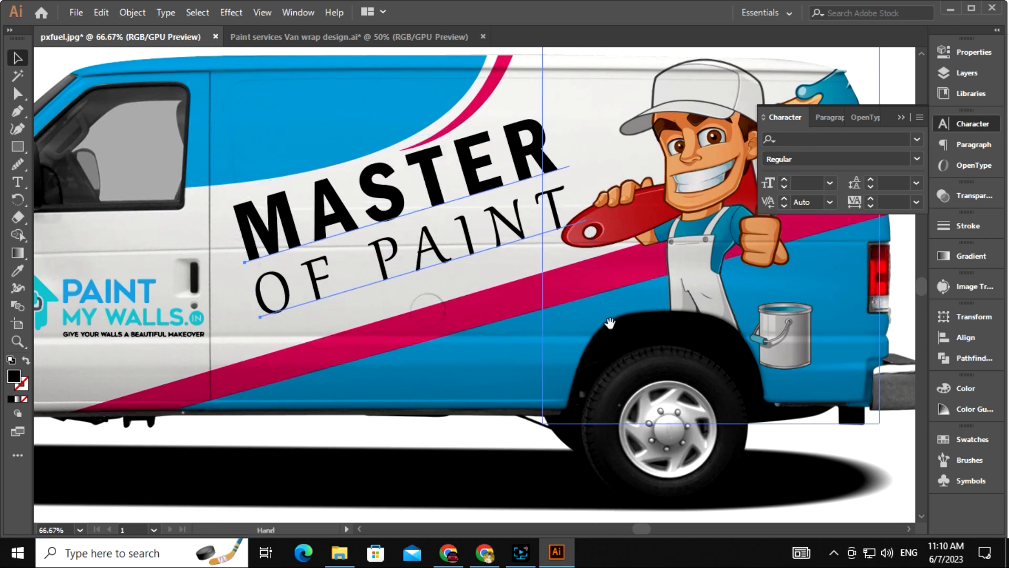
{"action": "left_click_drag", "start_coordinate": [620, 379], "coordinate": [590, 336]}
{"action": "left_click", "coordinate": [623, 467]}
{"action": "scroll", "coordinate": [624, 467], "scroll_direction": "down", "scroll_amount": 1}
{"action": "left_click_drag", "start_coordinate": [580, 480], "coordinate": [573, 444]}
{"action": "left_click", "coordinate": [905, 118]}
{"action": "key", "text": "ctrl+minus"}
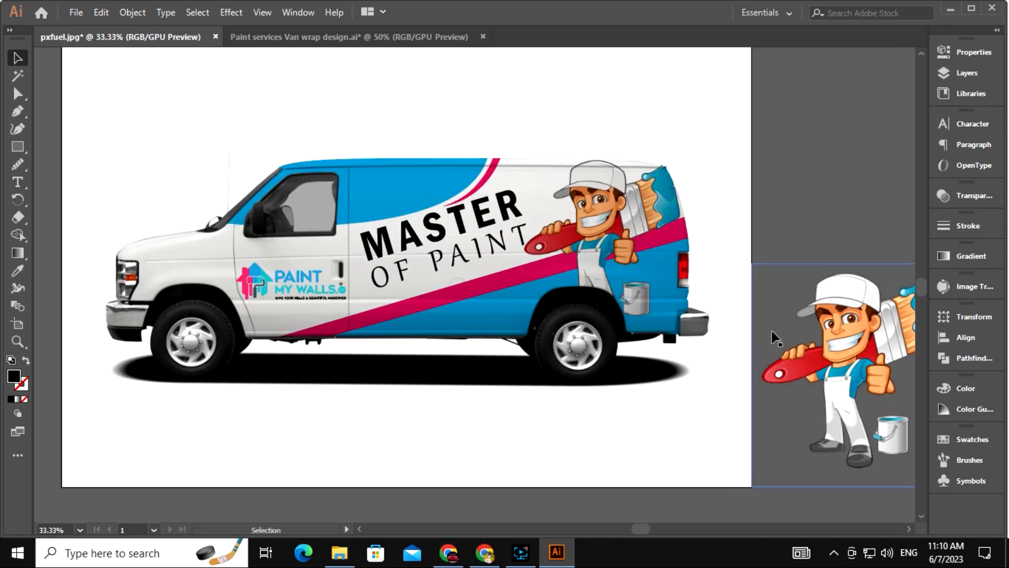
Inside the isolated van clipping group, draw a rectangle covering the whole van
{"action": "left_click", "coordinate": [316, 305]}
{"action": "right_click", "coordinate": [316, 305]}
{"action": "left_click", "coordinate": [410, 175]}
{"action": "left_click_drag", "start_coordinate": [449, 360], "coordinate": [453, 377]}
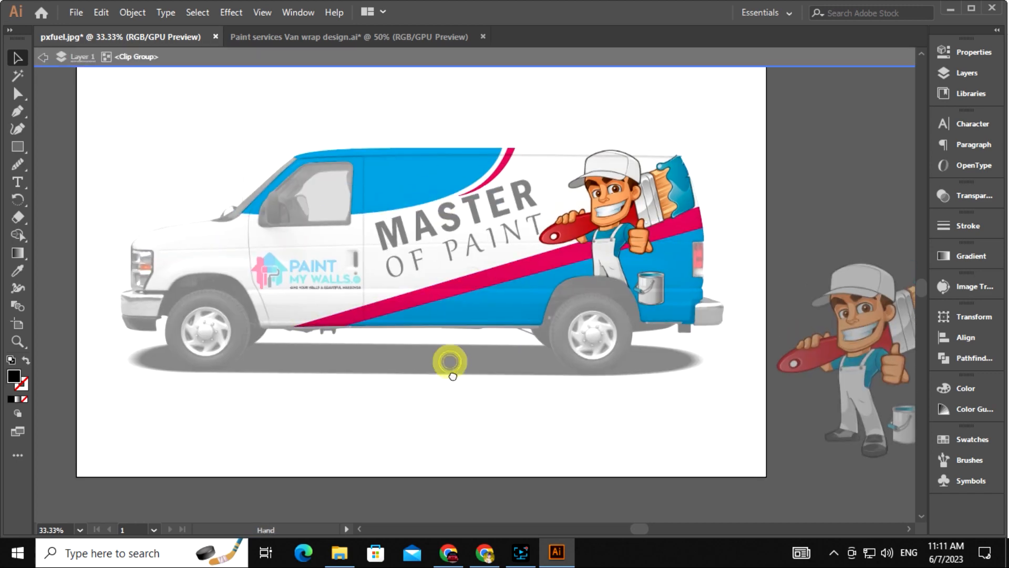
{"action": "left_click_drag", "start_coordinate": [138, 175], "coordinate": [730, 371]}
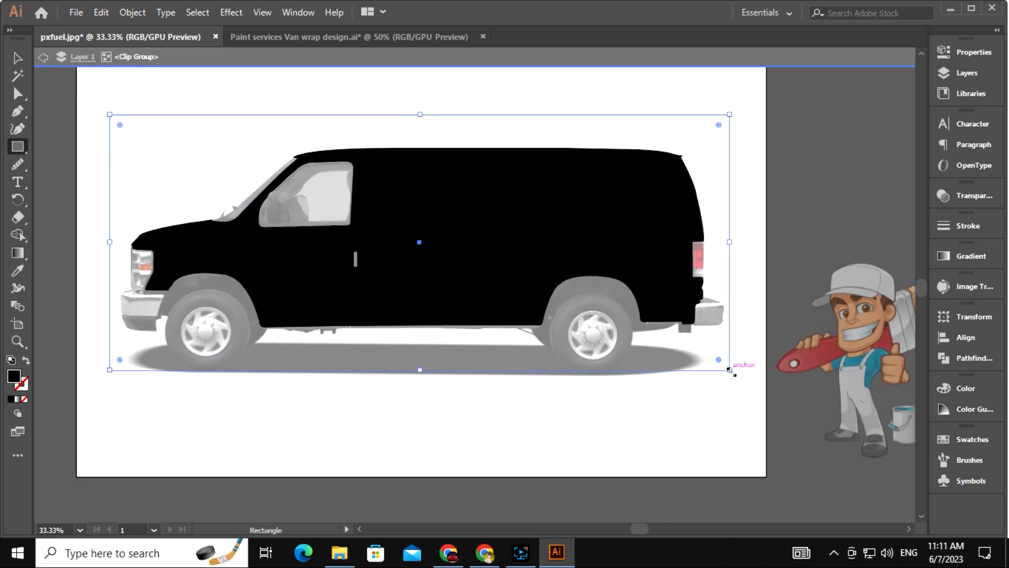
Fill the rectangle dark navy and set its blend mode to Color Dodge
{"action": "double_click", "coordinate": [13, 375]}
{"action": "left_click", "coordinate": [495, 314]}
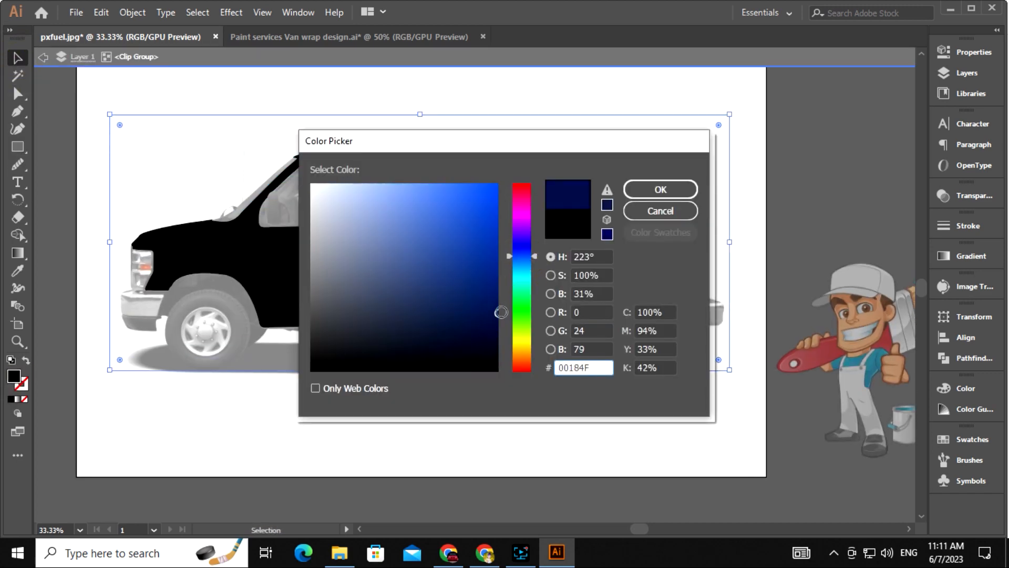
{"action": "left_click", "coordinate": [661, 190]}
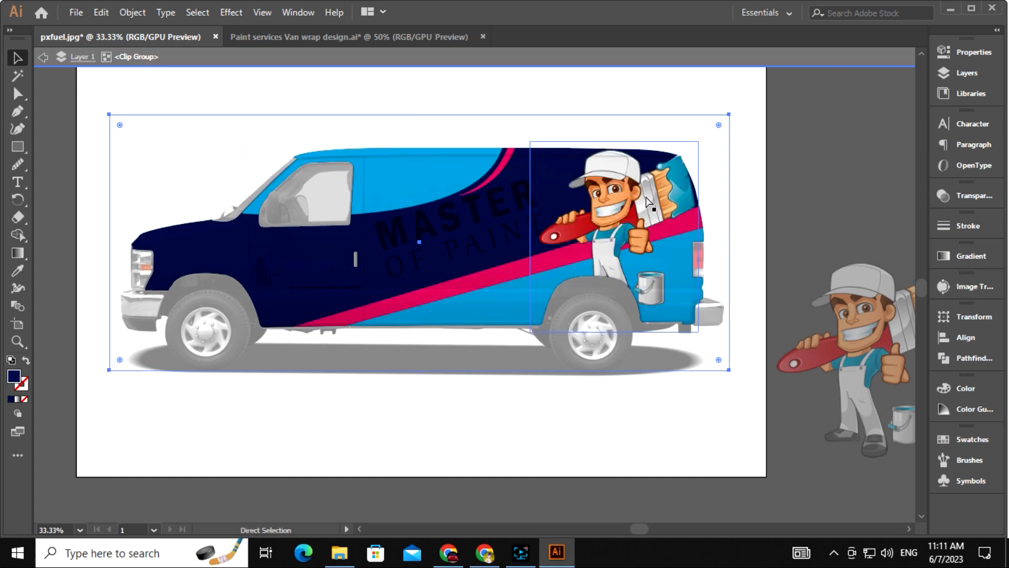
{"action": "left_click", "coordinate": [973, 195]}
{"action": "left_click", "coordinate": [809, 211]}
{"action": "left_click", "coordinate": [823, 335]}
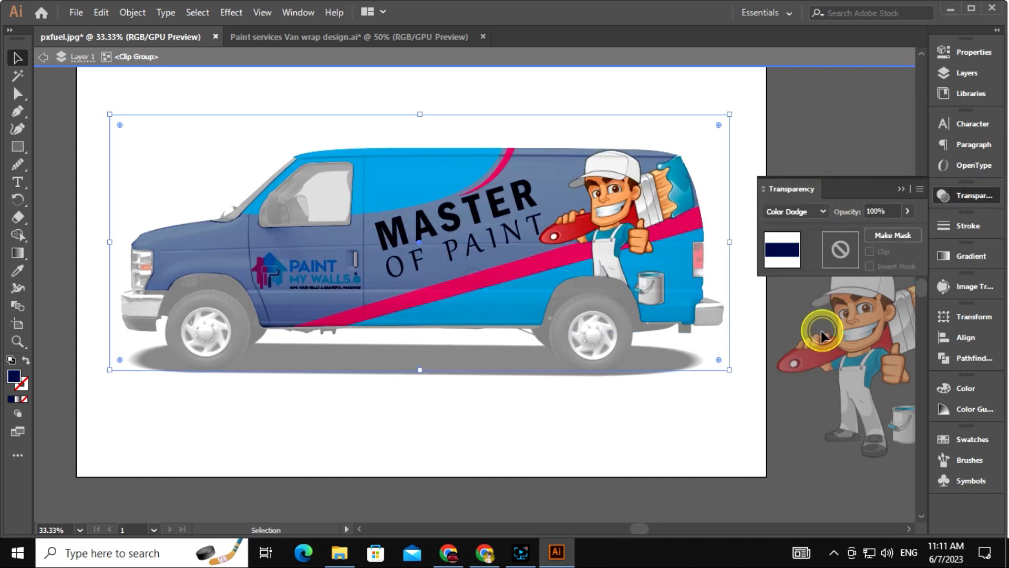
Refine the overlay fill to a dark teal (003E4C) so the van reads pale cyan
{"action": "double_click", "coordinate": [13, 376]}
{"action": "left_click", "coordinate": [493, 322]}
{"action": "left_click", "coordinate": [658, 189]}
{"action": "left_click", "coordinate": [752, 167]}
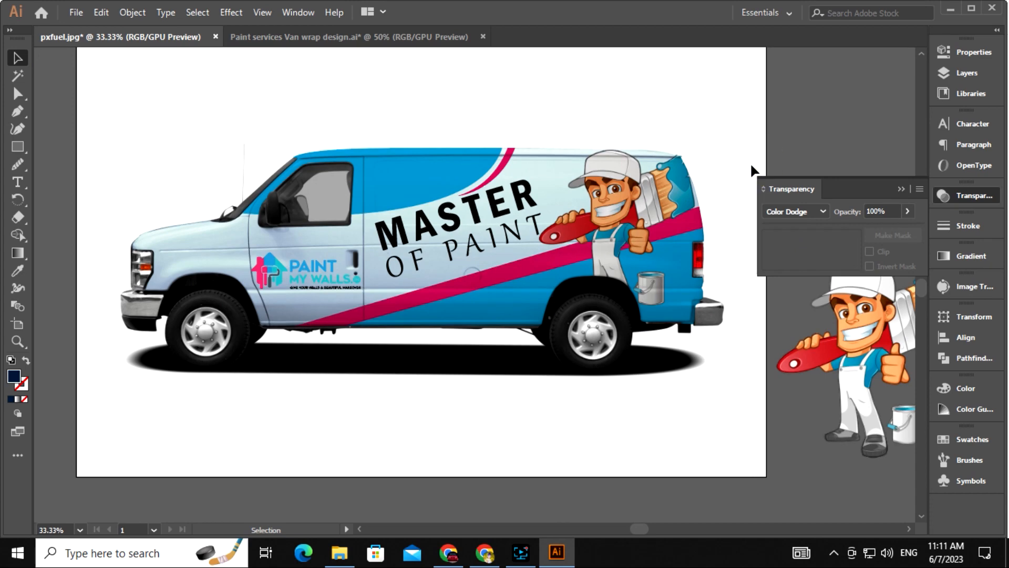
{"action": "double_click", "coordinate": [263, 366]}
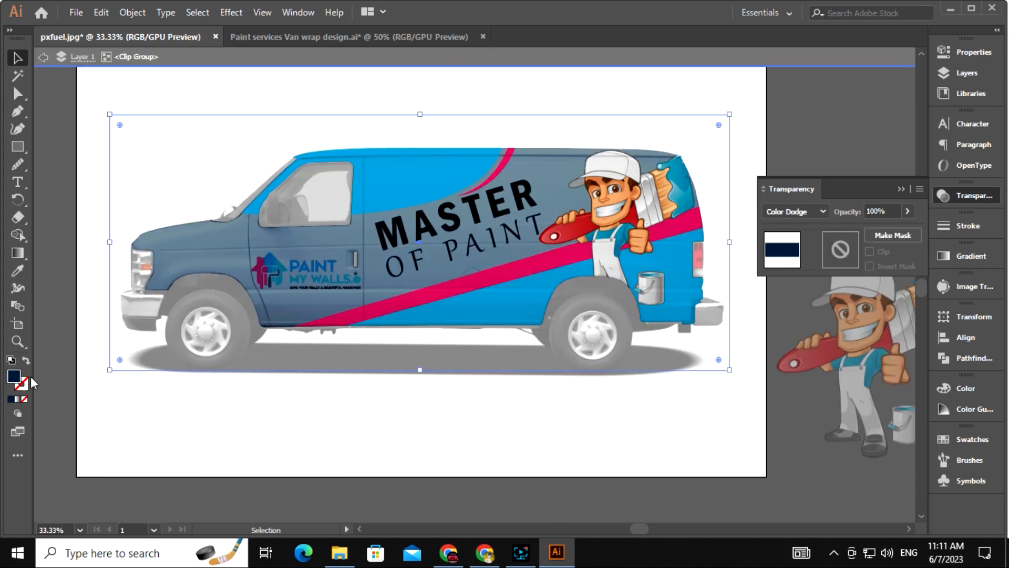
{"action": "double_click", "coordinate": [13, 377]}
{"action": "left_click_drag", "start_coordinate": [535, 264], "coordinate": [536, 272]}
{"action": "left_click_drag", "start_coordinate": [503, 314], "coordinate": [501, 307]}
{"action": "left_click", "coordinate": [659, 190]}
Leave the clipping group and zoom in, centred on the tinted van
{"action": "double_click", "coordinate": [558, 405]}
{"action": "left_click_drag", "start_coordinate": [528, 411], "coordinate": [510, 377]}
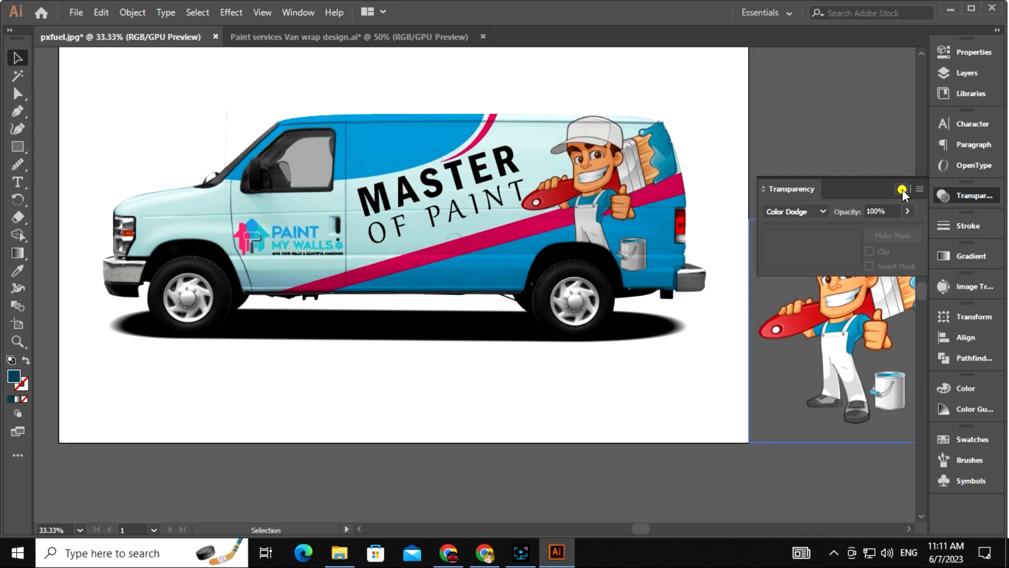
{"action": "left_click", "coordinate": [902, 190]}
{"action": "left_click_drag", "start_coordinate": [580, 360], "coordinate": [592, 389]}
{"action": "key", "text": "ctrl+plus"}
{"action": "left_click_drag", "start_coordinate": [494, 395], "coordinate": [547, 414]}
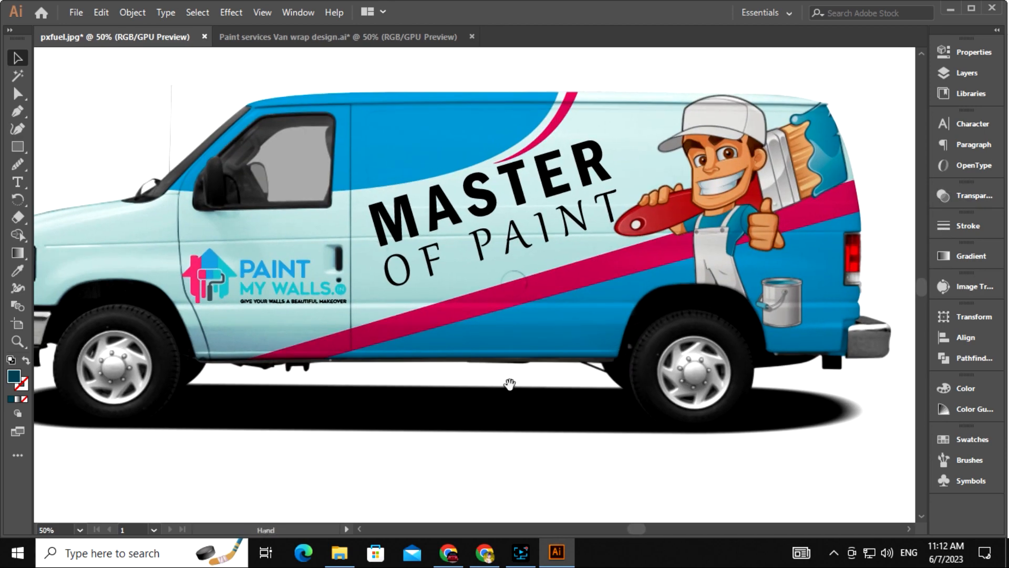
Darken the overlay fill colour inside the isolated van clipping group
{"action": "left_click_drag", "start_coordinate": [510, 384], "coordinate": [544, 371]}
{"action": "right_click", "coordinate": [196, 228]}
{"action": "left_click", "coordinate": [264, 335]}
{"action": "double_click", "coordinate": [14, 377]}
{"action": "left_click_drag", "start_coordinate": [504, 289], "coordinate": [501, 298]}
{"action": "left_click", "coordinate": [686, 191]}
{"action": "left_click_drag", "start_coordinate": [784, 318], "coordinate": [712, 316]}
Switch the overlay's blend mode to Multiply so the van turns dark teal
{"action": "left_click", "coordinate": [973, 195]}
{"action": "left_click", "coordinate": [820, 212]}
{"action": "left_click", "coordinate": [804, 263]}
{"action": "double_click", "coordinate": [614, 404]}
{"action": "left_click_drag", "start_coordinate": [638, 410], "coordinate": [638, 389]}
{"action": "key", "text": "ctrl+minus"}
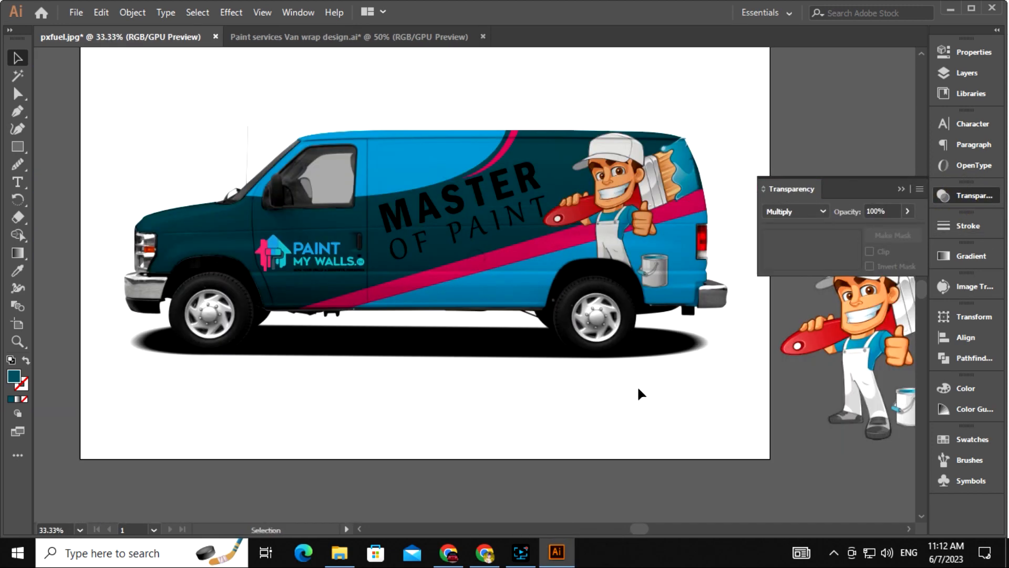
{"action": "left_click", "coordinate": [901, 187]}
Brighten the teal overlay fill to 056F7A
{"action": "right_click", "coordinate": [401, 288]}
{"action": "left_click", "coordinate": [253, 249]}
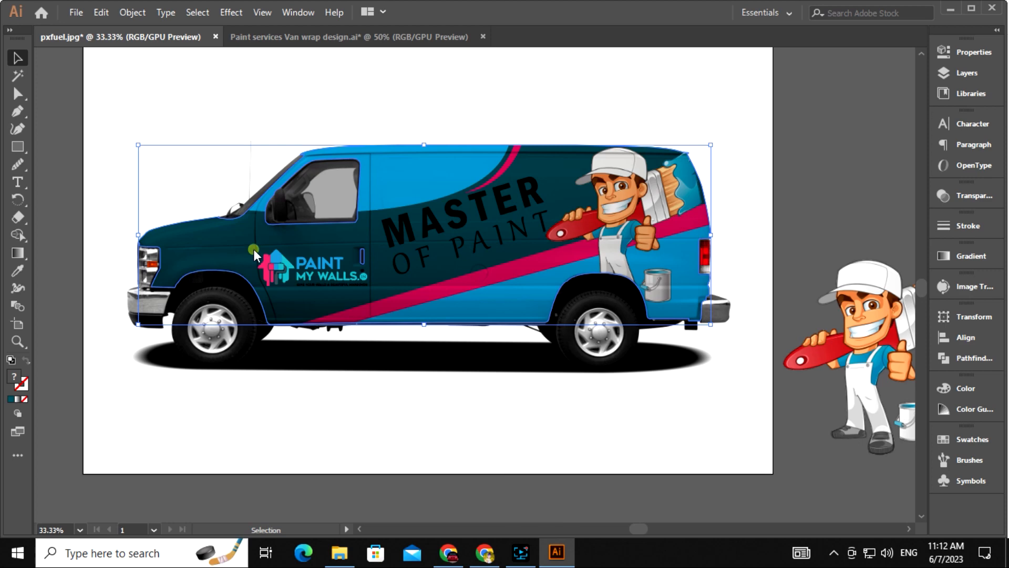
{"action": "double_click", "coordinate": [254, 249]}
{"action": "double_click", "coordinate": [431, 406]}
{"action": "right_click", "coordinate": [244, 260]}
{"action": "left_click", "coordinate": [304, 345]}
{"action": "left_click", "coordinate": [230, 250]}
{"action": "double_click", "coordinate": [14, 376]}
{"action": "left_click_drag", "start_coordinate": [496, 302], "coordinate": [492, 279]}
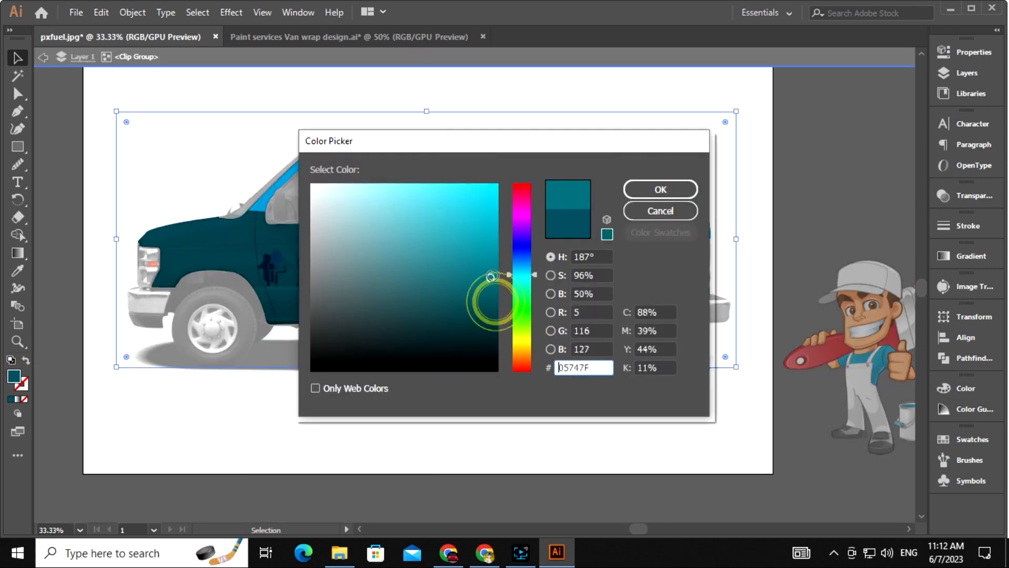
{"action": "key", "text": "Return"}
{"action": "double_click", "coordinate": [610, 367]}
Give the blue roof swoosh a white (ffffff) 3 pt outline
{"action": "left_click_drag", "start_coordinate": [489, 227], "coordinate": [484, 252]}
{"action": "right_click", "coordinate": [452, 254]}
{"action": "left_click", "coordinate": [503, 347]}
{"action": "left_click", "coordinate": [545, 440]}
{"action": "right_click", "coordinate": [445, 202]}
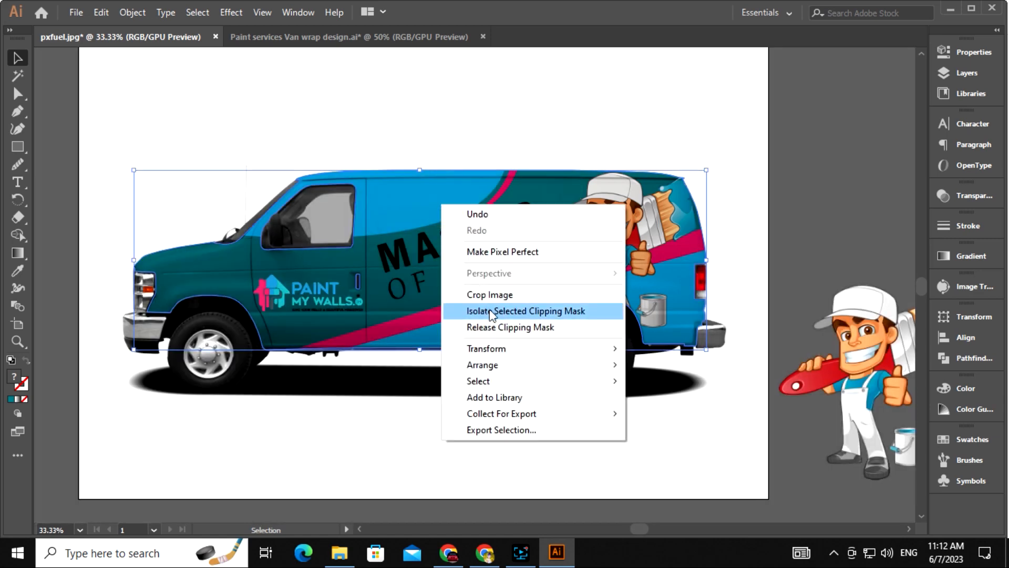
{"action": "left_click", "coordinate": [534, 248]}
{"action": "double_click", "coordinate": [14, 376]}
{"action": "type", "text": "ffffff"}
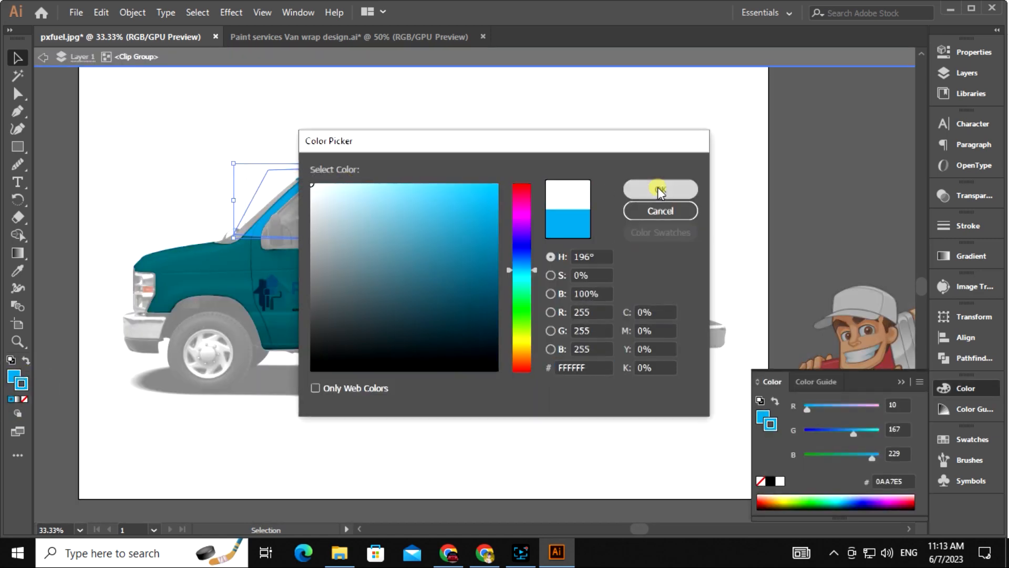
{"action": "left_click", "coordinate": [661, 189]}
{"action": "left_click", "coordinate": [968, 225]}
{"action": "left_click", "coordinate": [863, 240]}
{"action": "left_click", "coordinate": [880, 289]}
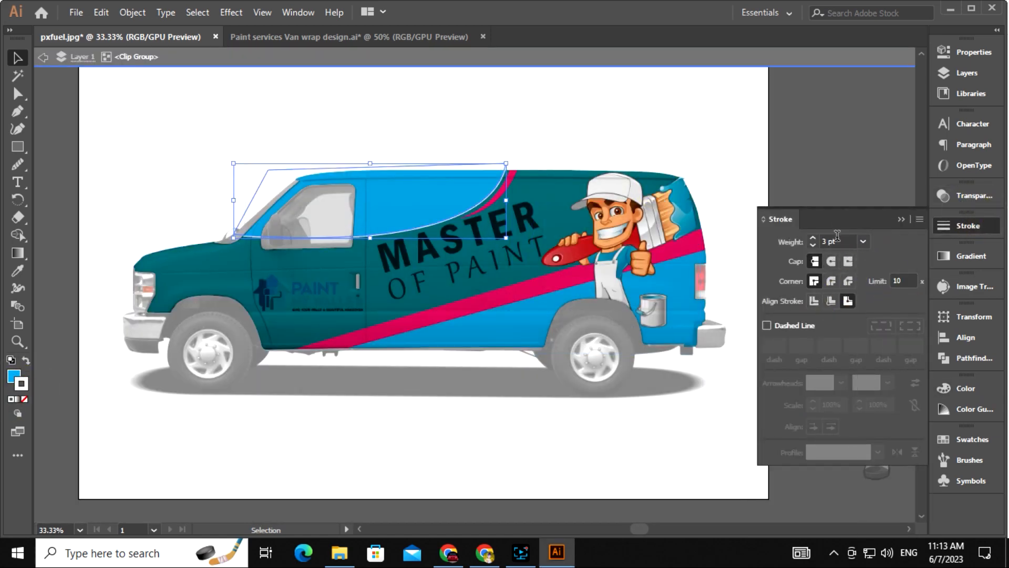
Apply the same white outline to the lower blue panel with the Eyedropper
{"action": "left_click", "coordinate": [514, 326]}
{"action": "key", "text": "i"}
{"action": "left_click", "coordinate": [436, 209]}
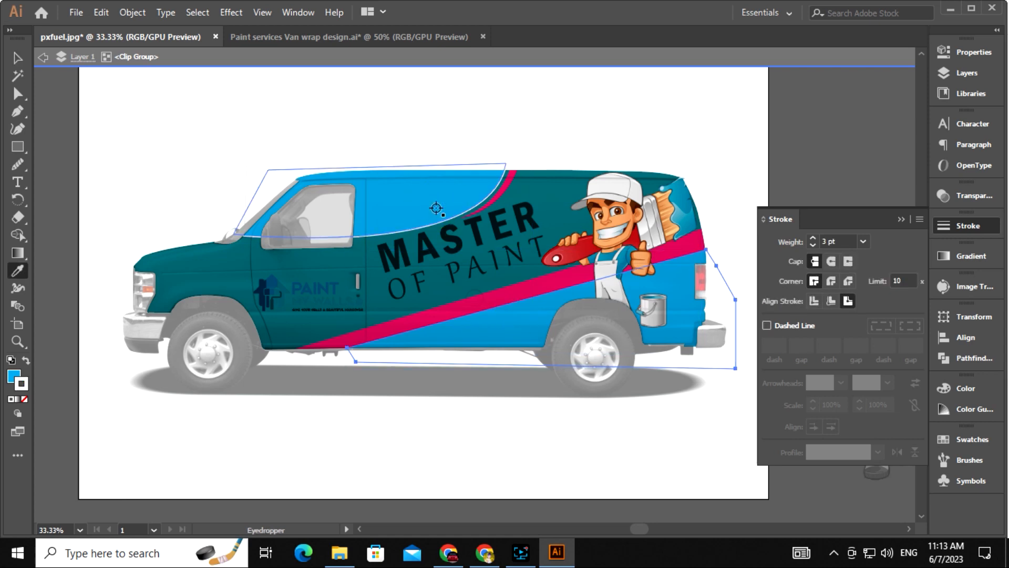
{"action": "key", "text": "a"}
{"action": "left_click", "coordinate": [516, 461]}
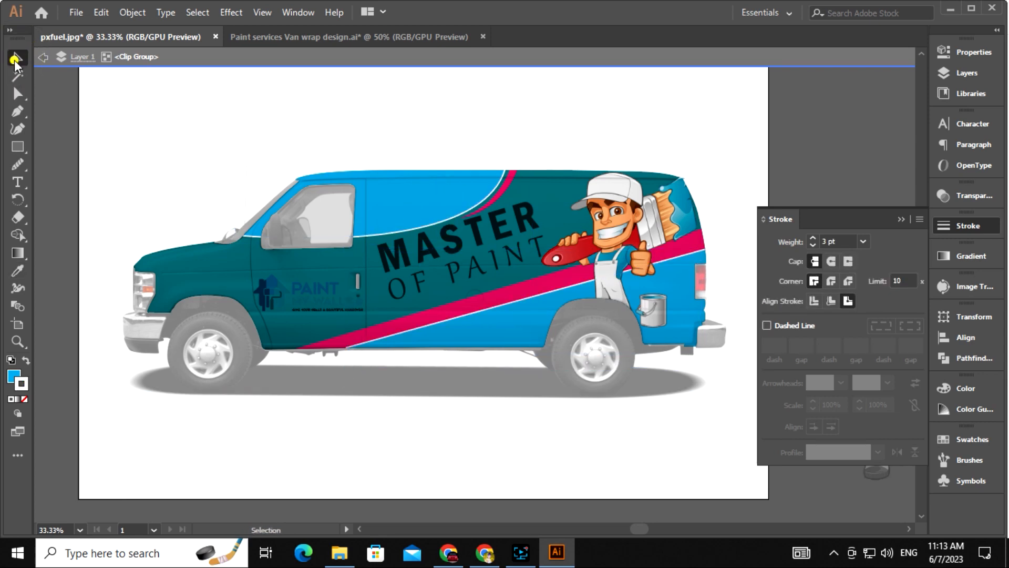
{"action": "double_click", "coordinate": [532, 446]}
{"action": "mouse_move", "coordinate": [541, 447]}
{"action": "left_mouse_down"}
{"action": "mouse_move", "coordinate": [472, 396]}
{"action": "mouse_move", "coordinate": [479, 381]}
{"action": "left_mouse_up"}
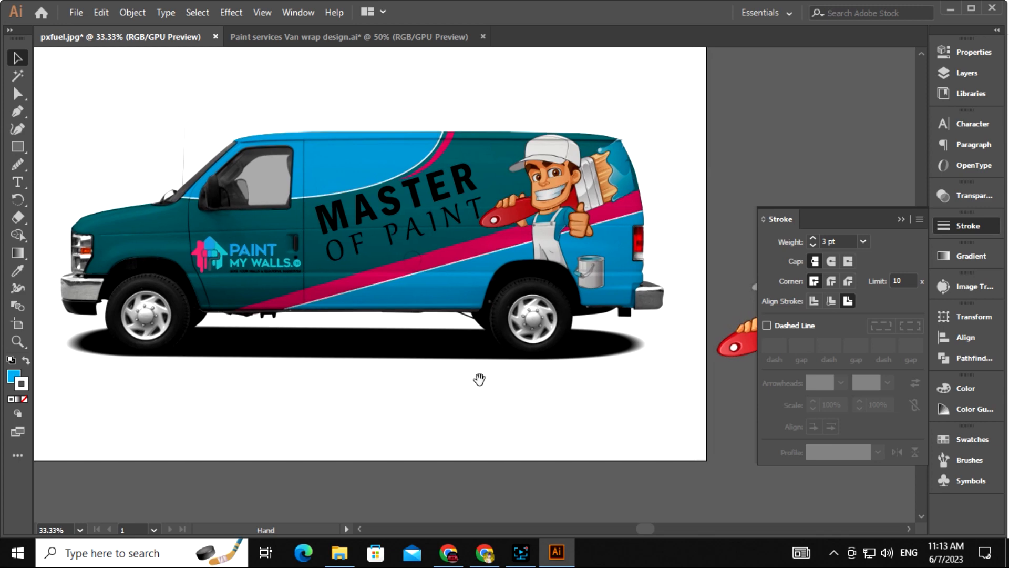
Give the MASTER and OF PAINT slogan lines a near-white fill
{"action": "left_click", "coordinate": [415, 229]}
{"action": "left_click", "coordinate": [413, 193], "text": "shift"}
{"action": "double_click", "coordinate": [15, 376]}
{"action": "left_click", "coordinate": [315, 187]}
{"action": "left_click", "coordinate": [673, 189]}
{"action": "left_click", "coordinate": [784, 163]}
{"action": "left_click_drag", "start_coordinate": [689, 268], "coordinate": [690, 226]}
{"action": "left_click", "coordinate": [901, 385]}
Zoom to 50% on the door and ungroup the PAINT MY WALLS logo
{"action": "left_click_drag", "start_coordinate": [440, 347], "coordinate": [494, 367]}
{"action": "key", "text": "ctrl+plus"}
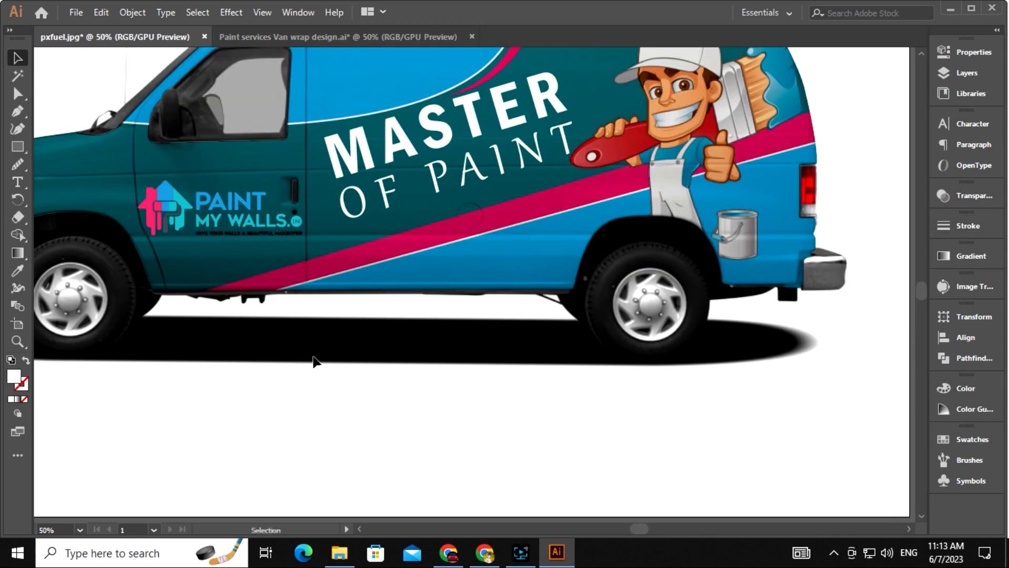
{"action": "left_click_drag", "start_coordinate": [310, 337], "coordinate": [406, 367]}
{"action": "left_click_drag", "start_coordinate": [625, 396], "coordinate": [610, 403]}
{"action": "left_click_drag", "start_coordinate": [594, 354], "coordinate": [595, 366]}
{"action": "left_click", "coordinate": [309, 280]}
{"action": "right_click", "coordinate": [309, 262]}
{"action": "left_click", "coordinate": [376, 388]}
{"action": "left_click", "coordinate": [358, 371]}
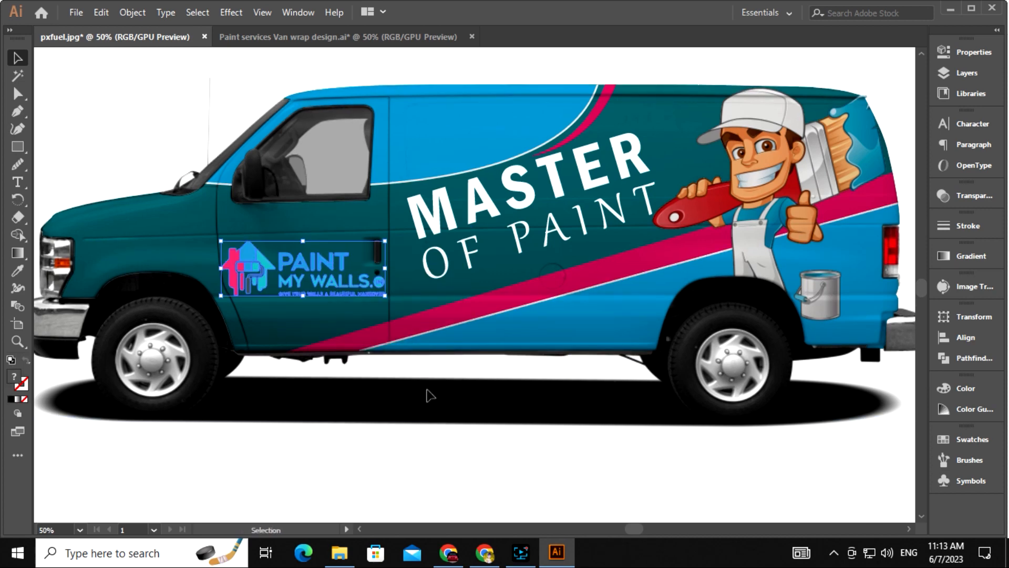
Isolate the van artwork group and fill the logo's tagline white
{"action": "double_click", "coordinate": [392, 376]}
{"action": "key", "text": "ctrl+plus"}
{"action": "left_click", "coordinate": [18, 60]}
{"action": "left_click", "coordinate": [274, 444]}
{"action": "key", "text": "ctrl+plus"}
{"action": "left_click_drag", "start_coordinate": [212, 340], "coordinate": [344, 343]}
{"action": "left_click_drag", "start_coordinate": [209, 328], "coordinate": [428, 310]}
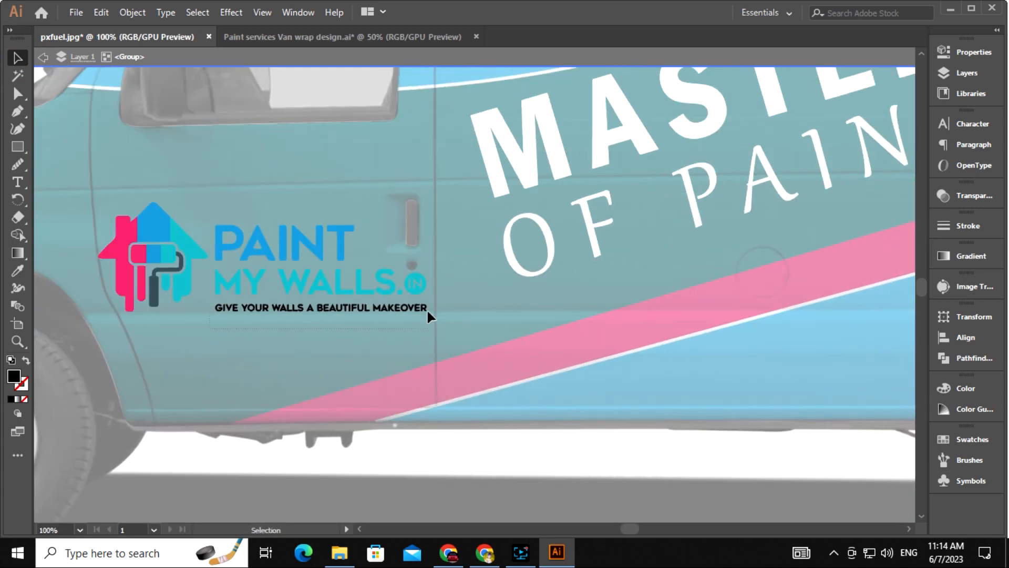
{"action": "double_click", "coordinate": [13, 378]}
{"action": "left_click_drag", "start_coordinate": [350, 247], "coordinate": [308, 180]}
{"action": "key", "text": "Return"}
Select all the logo's blue parts with Magic Wand and recolour them a brighter blue
{"action": "left_click_drag", "start_coordinate": [469, 348], "coordinate": [507, 367]}
{"action": "left_click_drag", "start_coordinate": [444, 301], "coordinate": [463, 337]}
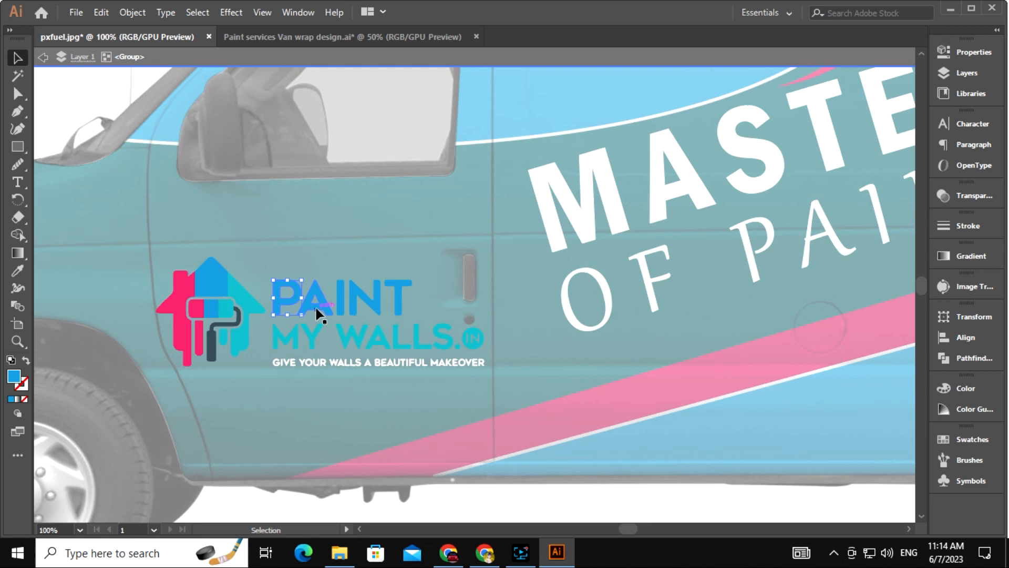
{"action": "left_click", "coordinate": [17, 76]}
{"action": "left_click", "coordinate": [221, 284]}
{"action": "left_click_drag", "start_coordinate": [221, 284], "coordinate": [193, 215]}
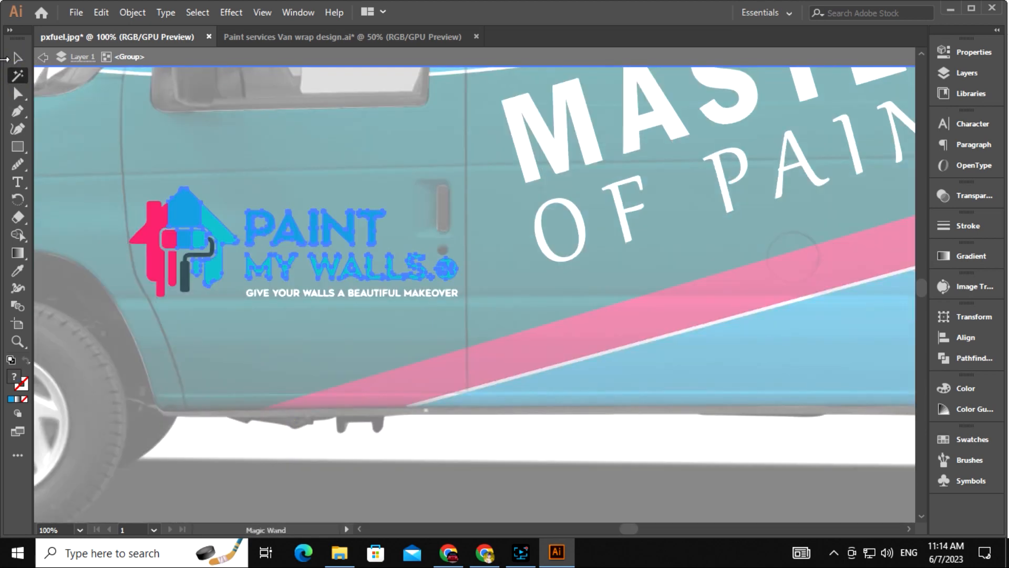
{"action": "left_click", "coordinate": [16, 60]}
{"action": "left_click", "coordinate": [257, 229]}
{"action": "double_click", "coordinate": [20, 383]}
{"action": "left_click", "coordinate": [481, 207]}
{"action": "left_click", "coordinate": [631, 194]}
{"action": "left_click_drag", "start_coordinate": [416, 378], "coordinate": [423, 295]}
{"action": "left_click", "coordinate": [421, 439]}
Recolour the teal house shape, teal lettering and .IN circle a brighter cyan
{"action": "left_click_drag", "start_coordinate": [326, 205], "coordinate": [312, 347]}
{"action": "left_click", "coordinate": [212, 309]}
{"action": "left_click", "coordinate": [262, 332], "text": "shift"}
{"action": "left_click", "coordinate": [433, 339], "text": "shift"}
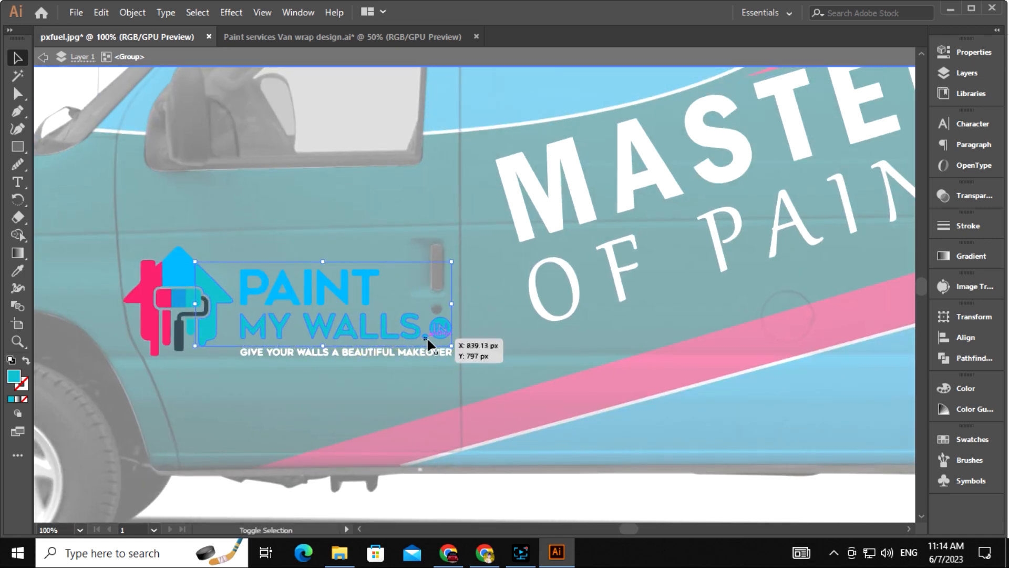
{"action": "double_click", "coordinate": [17, 380]}
{"action": "left_click", "coordinate": [492, 200]}
{"action": "left_click", "coordinate": [657, 190]}
Recolour the pink house part a pinker magenta
{"action": "left_click_drag", "start_coordinate": [357, 404], "coordinate": [382, 370]}
{"action": "left_click", "coordinate": [178, 285]}
{"action": "double_click", "coordinate": [18, 381]}
{"action": "left_click", "coordinate": [522, 217]}
{"action": "left_click", "coordinate": [494, 192]}
{"action": "left_click", "coordinate": [661, 189]}
{"action": "double_click", "coordinate": [14, 377]}
{"action": "left_click_drag", "start_coordinate": [534, 217], "coordinate": [533, 209]}
{"action": "left_click", "coordinate": [651, 189]}
{"action": "left_click", "coordinate": [341, 442]}
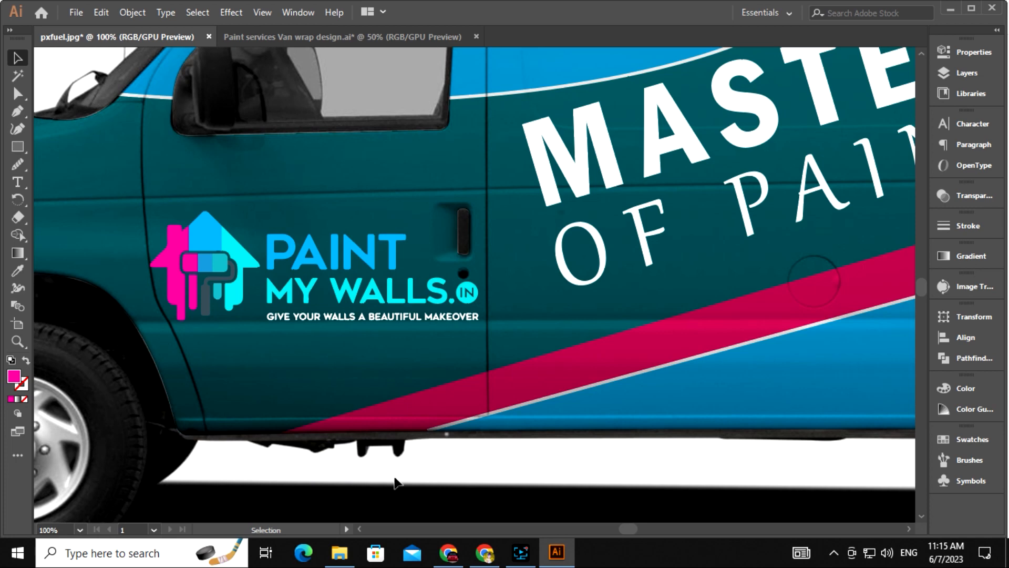
Delete the spare painter image lying off the artboard
{"action": "key", "text": "ctrl+minus"}
{"action": "key", "text": "ctrl+minus"}
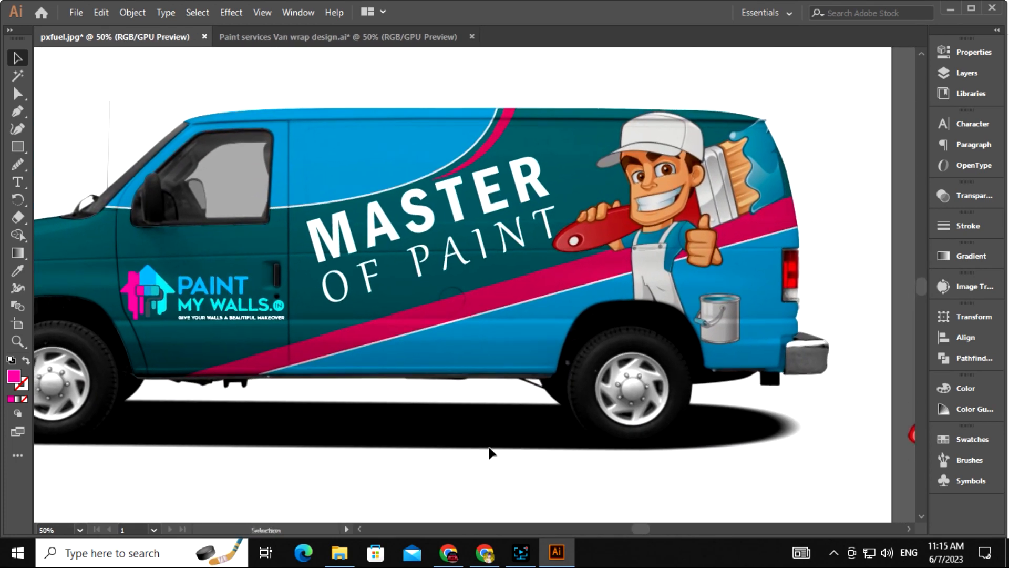
{"action": "key", "text": "ctrl+minus"}
{"action": "left_click_drag", "start_coordinate": [529, 439], "coordinate": [512, 433]}
{"action": "left_click", "coordinate": [834, 409]}
{"action": "key", "text": "Delete"}
{"action": "left_click_drag", "start_coordinate": [657, 407], "coordinate": [706, 422]}
{"action": "key", "text": "ctrl+plus"}
Nudge the MASTER OF PAINT title left and down with Shift-arrow keys
{"action": "left_click", "coordinate": [525, 264]}
{"action": "key", "text": "shift+Left"}
{"action": "key", "text": "shift+Down"}
{"action": "key", "text": "shift+Left"}
{"action": "key", "text": "shift+Down"}
{"action": "key", "text": "shift+Down"}
{"action": "key", "text": "shift+Up"}
{"action": "left_click", "coordinate": [529, 470]}
{"action": "left_click_drag", "start_coordinate": [535, 470], "coordinate": [515, 431]}
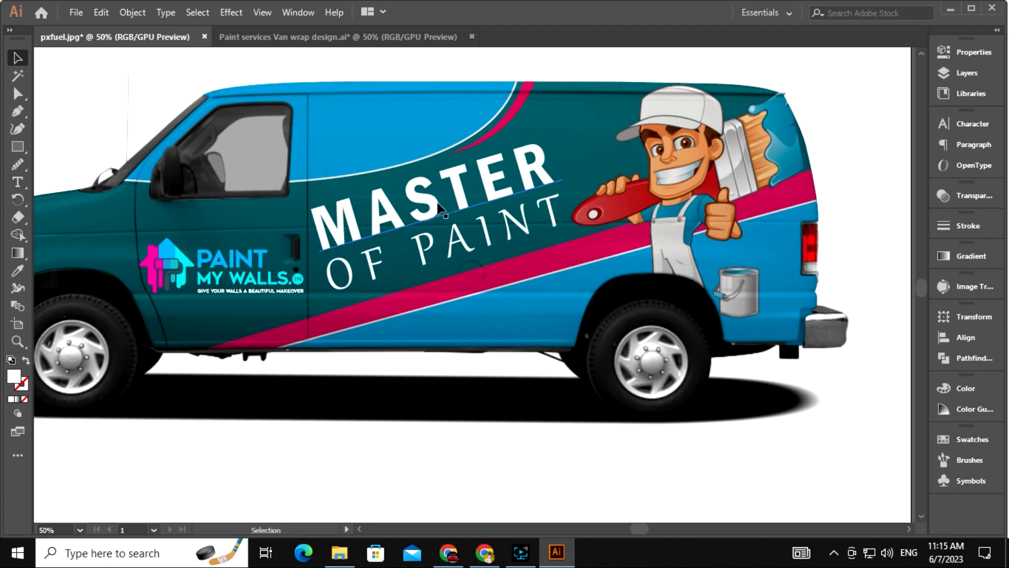
Sample the brush handle's red onto the OF PAINT text with the Eyedropper
{"action": "left_click", "coordinate": [459, 256]}
{"action": "key", "text": "i"}
{"action": "left_click", "coordinate": [630, 203]}
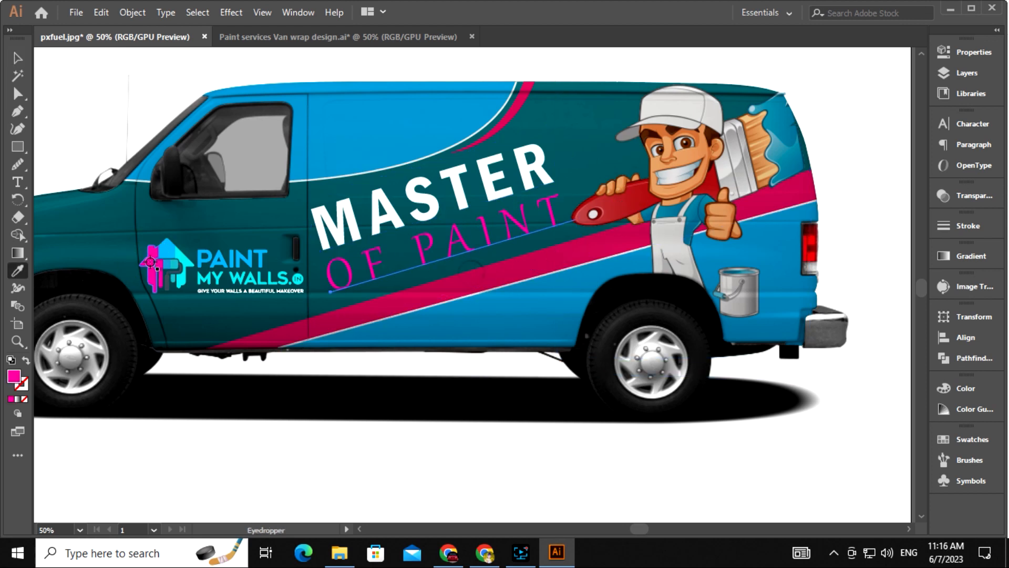
{"action": "left_click", "coordinate": [356, 112]}
{"action": "left_click", "coordinate": [624, 230]}
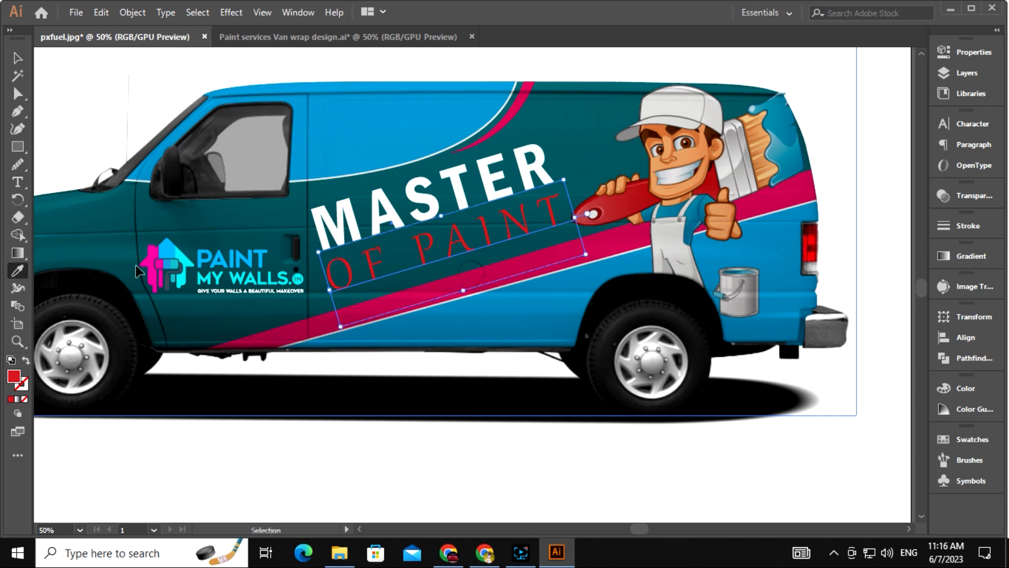
{"action": "key", "text": "v"}
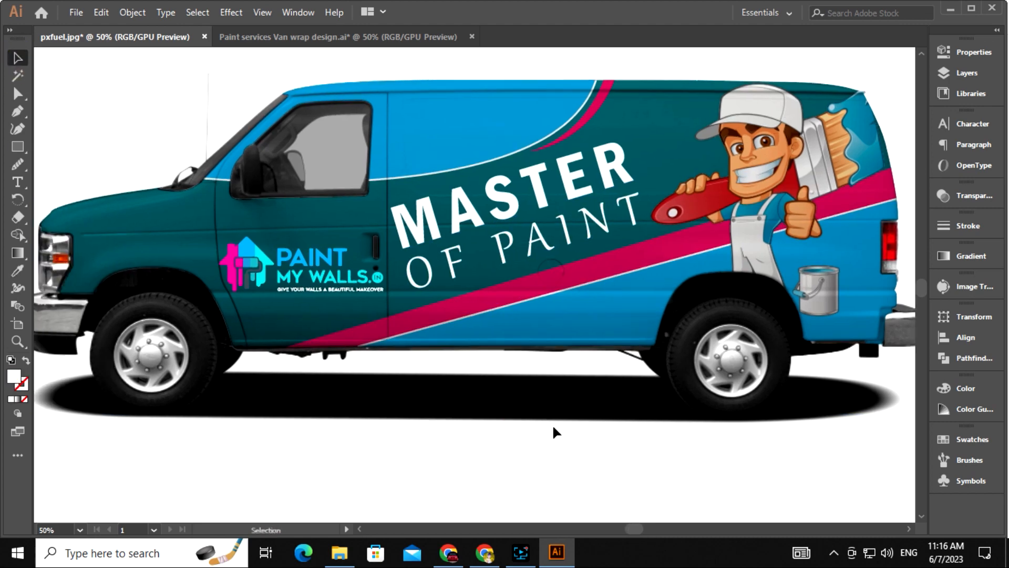
{"action": "key", "text": "ctrl+minus"}
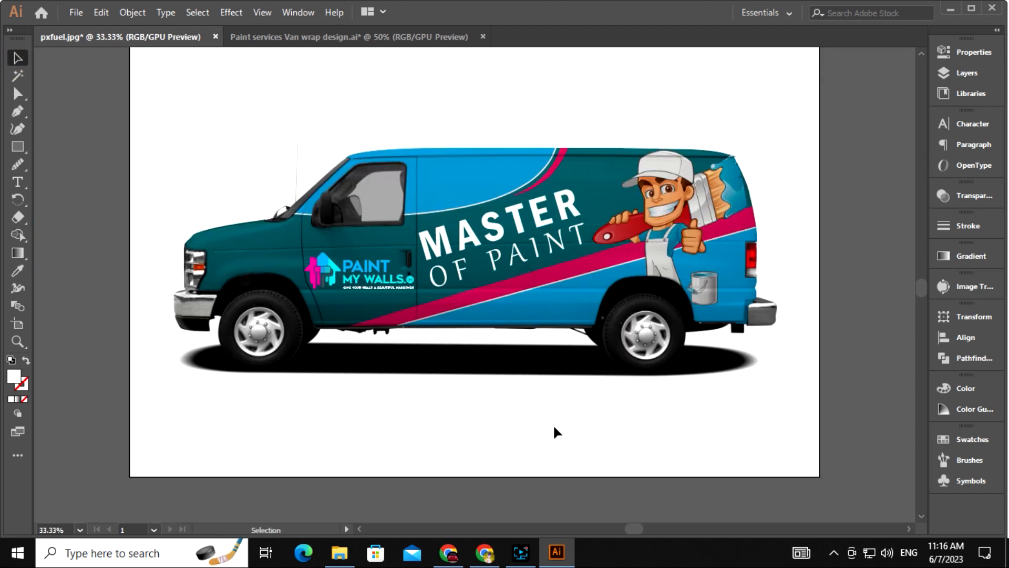
Type the line 'RESEDENTIAL & COMMERCIAL INTERIOR & EXTERIOR' below the van
{"action": "key", "text": "ctrl+plus"}
{"action": "key", "text": "t"}
{"action": "left_click", "coordinate": [362, 432]}
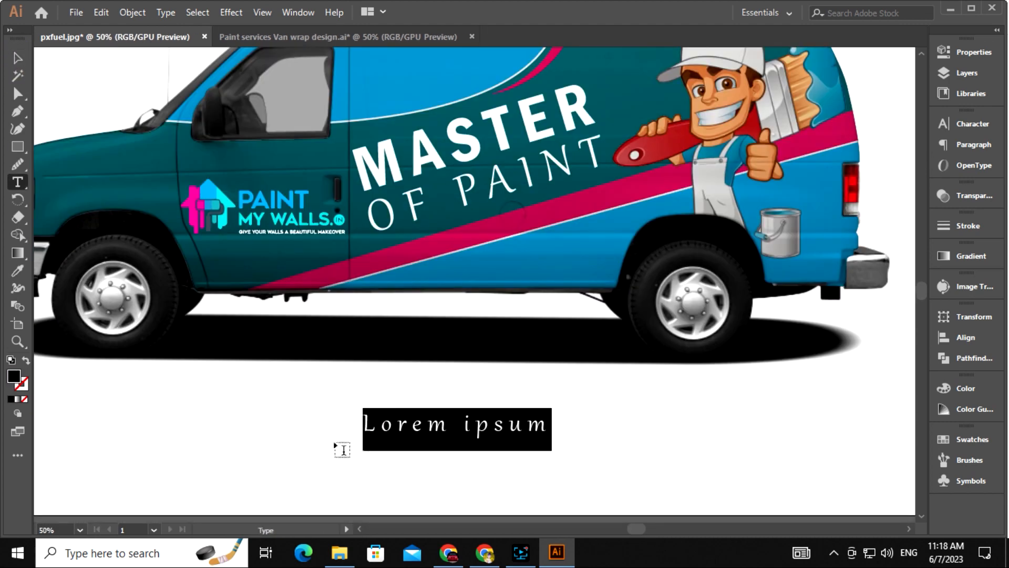
{"action": "type", "text": "RESEDENTIAL & COMMERCIAL"}
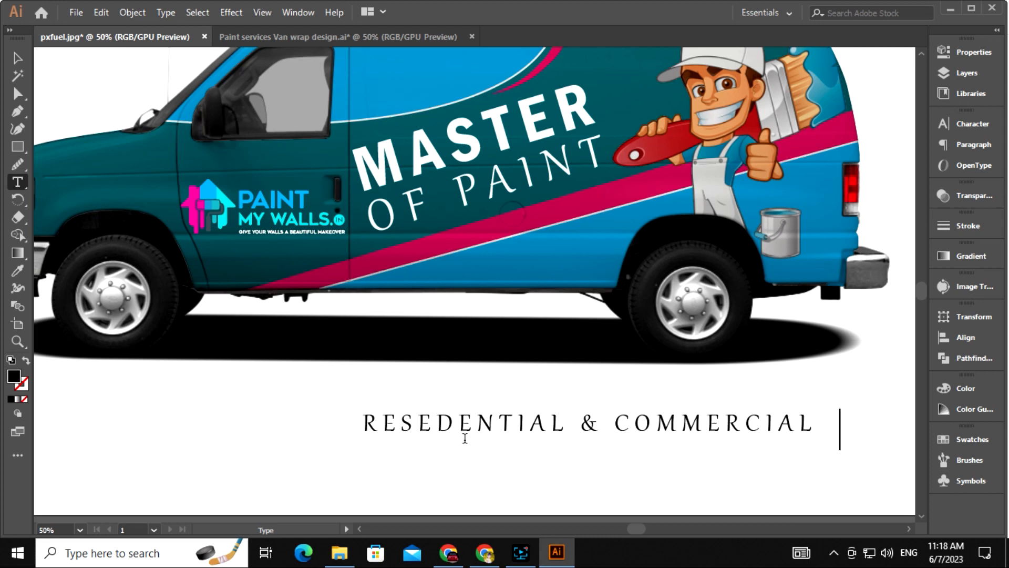
{"action": "type", "text": "TETIO"}
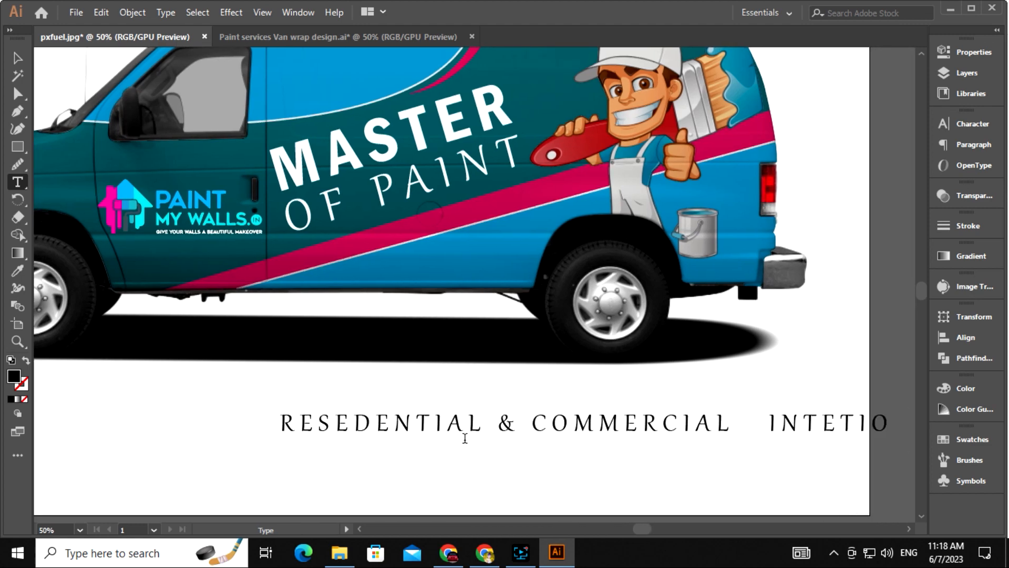
{"action": "key", "text": "BackSpace"}
{"action": "key", "text": "BackSpace"}
{"action": "key", "text": "BackSpace"}
{"action": "type", "text": "RIOR & E"}
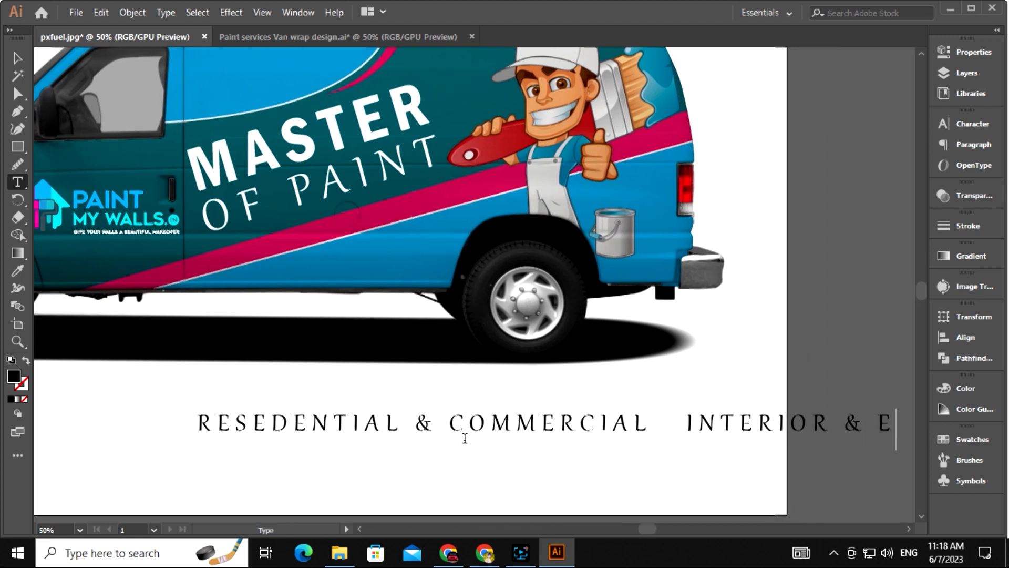
{"action": "type", "text": "XTERIOR"}
{"action": "left_click_drag", "start_coordinate": [479, 329], "coordinate": [700, 318]}
{"action": "left_click_drag", "start_coordinate": [630, 415], "coordinate": [471, 345]}
{"action": "left_click_drag", "start_coordinate": [559, 348], "coordinate": [503, 404]}
Set the tagline's tracking to 0, move it onto the van, and scale it to 37.83 pt
{"action": "left_click", "coordinate": [971, 125]}
{"action": "left_click_drag", "start_coordinate": [902, 203], "coordinate": [867, 202]}
{"action": "type", "text": "0"}
{"action": "key", "text": "Return"}
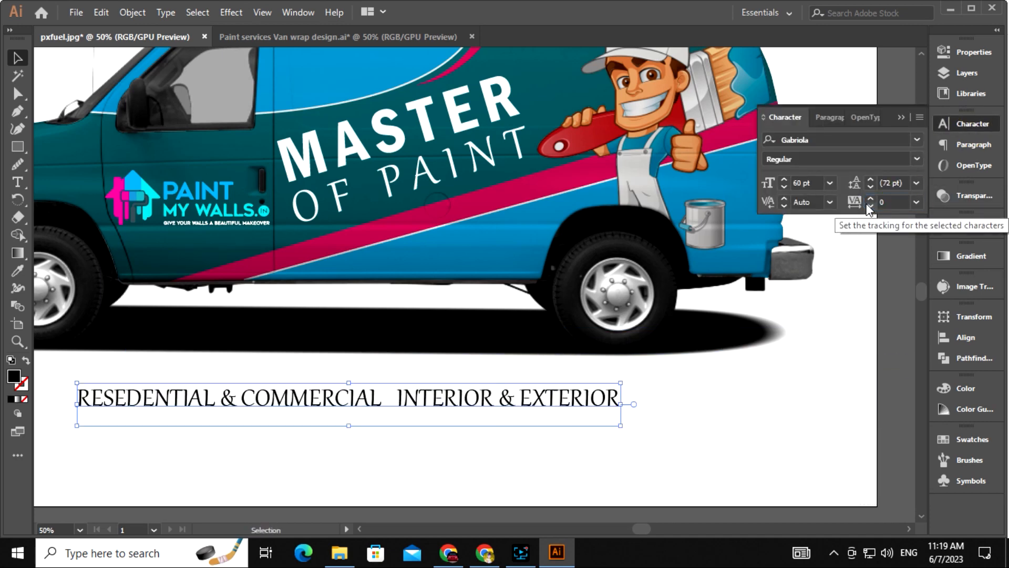
{"action": "left_click_drag", "start_coordinate": [621, 428], "coordinate": [574, 423]}
{"action": "left_click_drag", "start_coordinate": [519, 389], "coordinate": [581, 414]}
{"action": "left_click_drag", "start_coordinate": [493, 425], "coordinate": [495, 273]}
{"action": "key", "text": "ctrl+plus"}
{"action": "left_click_drag", "start_coordinate": [780, 318], "coordinate": [707, 243]}
Fill the tagline white and tilt it onto the pink stripe
{"action": "double_click", "coordinate": [14, 376]}
{"action": "left_click", "coordinate": [316, 191]}
{"action": "left_click", "coordinate": [661, 189]}
{"action": "left_click_drag", "start_coordinate": [611, 254], "coordinate": [623, 245]}
{"action": "left_click_drag", "start_coordinate": [719, 235], "coordinate": [726, 227]}
{"action": "left_click_drag", "start_coordinate": [575, 327], "coordinate": [455, 422]}
{"action": "left_click_drag", "start_coordinate": [456, 332], "coordinate": [521, 324]}
Fine-tune the tagline's rotation so it lies parallel to the pink stripe
{"action": "left_click", "coordinate": [508, 519]}
{"action": "left_click_drag", "start_coordinate": [509, 520], "coordinate": [502, 430]}
{"action": "left_click", "coordinate": [609, 207]}
{"action": "left_click_drag", "start_coordinate": [673, 215], "coordinate": [673, 209]}
{"action": "scroll", "coordinate": [674, 210], "scroll_direction": "up", "scroll_amount": 2}
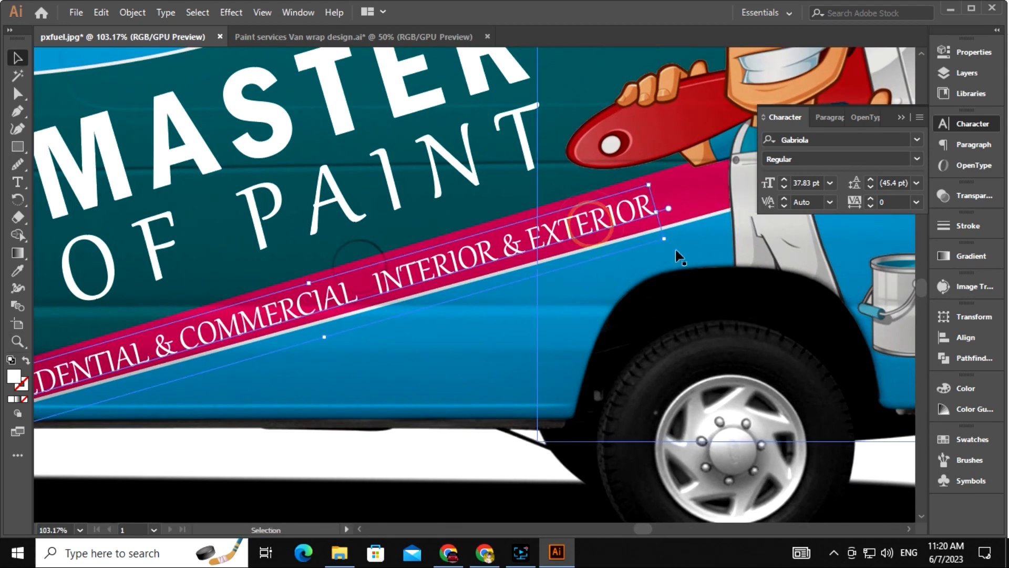
{"action": "scroll", "coordinate": [657, 263], "scroll_direction": "left", "scroll_amount": 3}
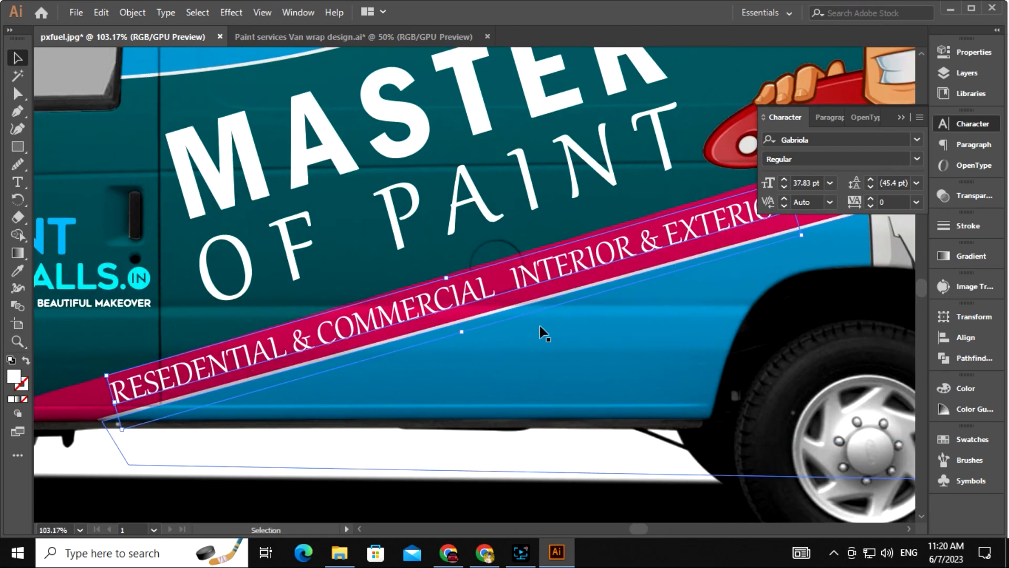
{"action": "left_click_drag", "start_coordinate": [540, 326], "coordinate": [388, 353]}
{"action": "left_click_drag", "start_coordinate": [655, 266], "coordinate": [656, 269]}
{"action": "left_click_drag", "start_coordinate": [408, 385], "coordinate": [525, 346]}
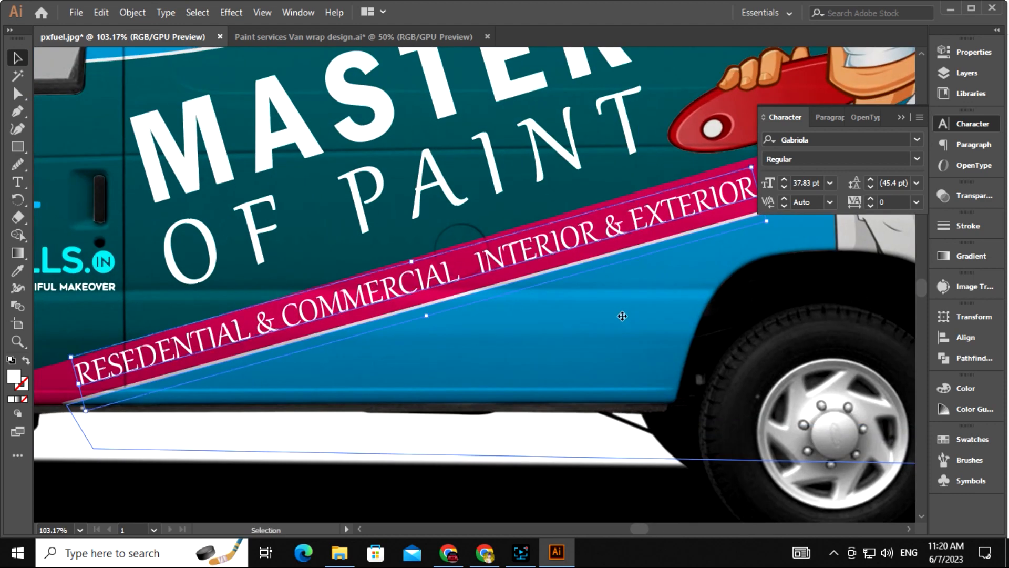
{"action": "left_click_drag", "start_coordinate": [620, 372], "coordinate": [540, 347]}
{"action": "key", "text": "ctrl+minus"}
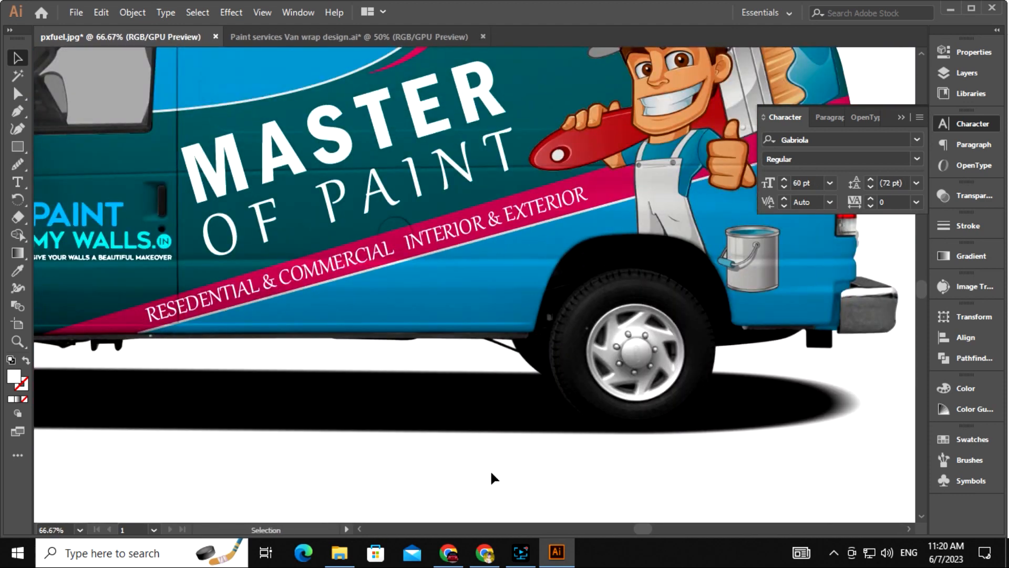
Change the tagline font from Gabriola to Eras Light ITC
{"action": "left_click", "coordinate": [918, 140]}
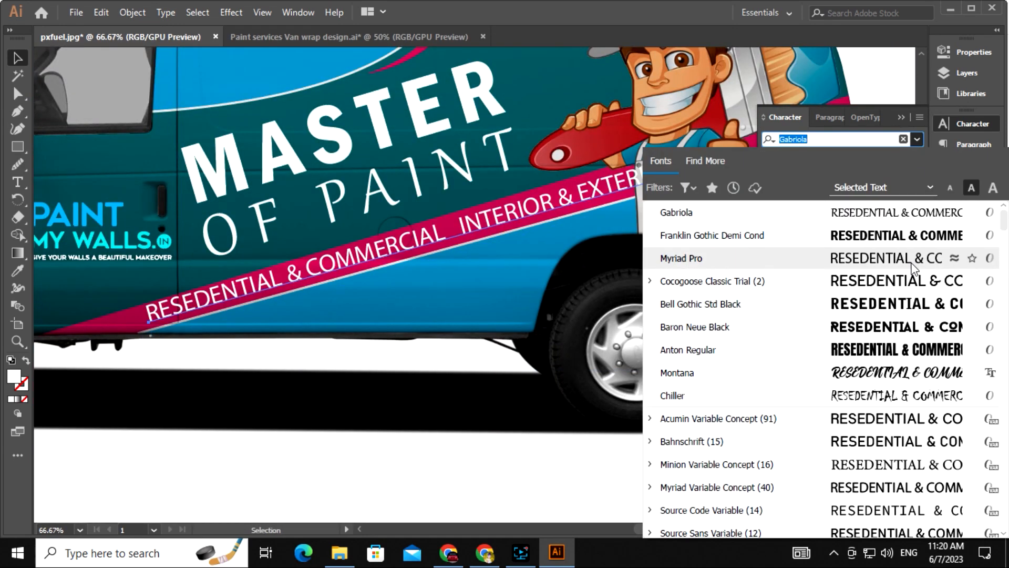
{"action": "left_click", "coordinate": [553, 345]}
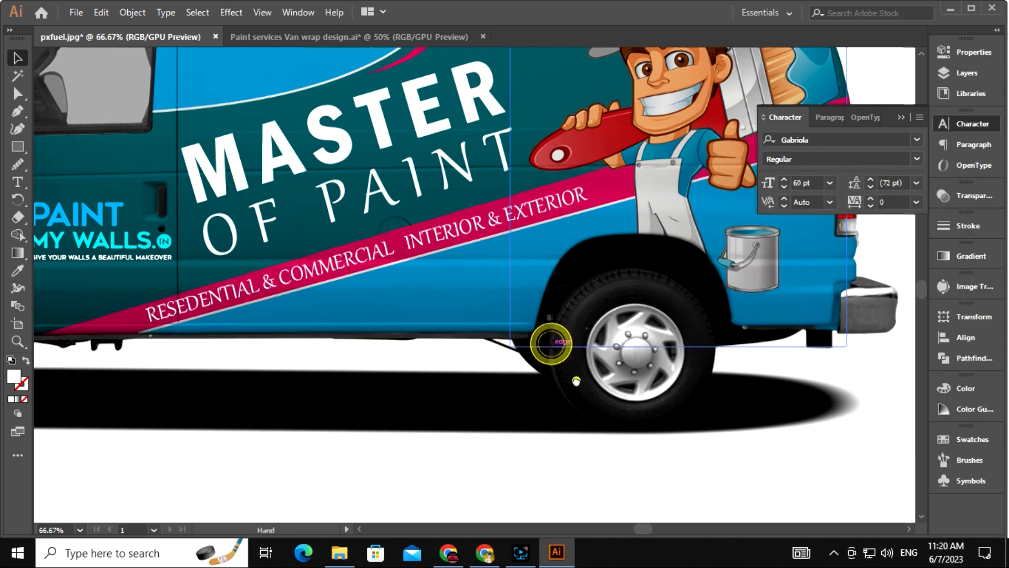
{"action": "left_click_drag", "start_coordinate": [576, 379], "coordinate": [493, 415]}
{"action": "key", "text": "ctrl+minus"}
{"action": "left_click", "coordinate": [918, 141]}
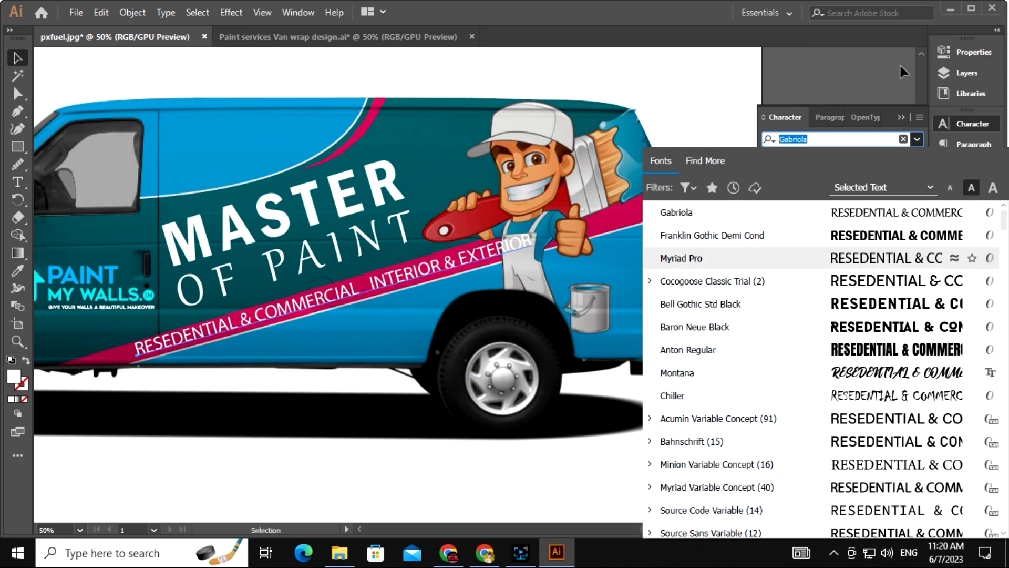
{"action": "key", "text": "Down"}
{"action": "key", "text": "Down"}
{"action": "key", "text": "Down"}
{"action": "key", "text": "Down"}
{"action": "key", "text": "Down"}
{"action": "key", "text": "Down"}
{"action": "key", "text": "Down"}
{"action": "key", "text": "Down"}
{"action": "key", "text": "Down"}
{"action": "key", "text": "Down"}
{"action": "key", "text": "Down"}
{"action": "key", "text": "Down"}
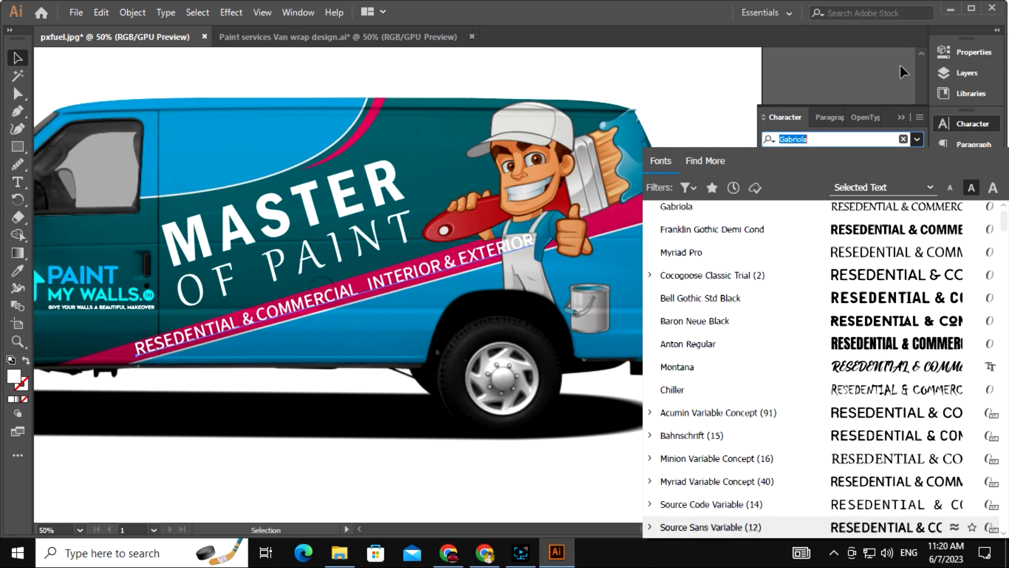
{"action": "key", "text": "Down"}
{"action": "key", "text": "Down"}
{"action": "key", "text": "Down"}
{"action": "key", "text": "Down"}
{"action": "key", "text": "Down"}
{"action": "key", "text": "Down"}
{"action": "key", "text": "Down"}
{"action": "key", "text": "Down"}
{"action": "key", "text": "Down"}
{"action": "key", "text": "Down"}
{"action": "key", "text": "Down"}
{"action": "key", "text": "Down"}
{"action": "key", "text": "Down"}
{"action": "key", "text": "Down"}
{"action": "key", "text": "Down"}
{"action": "key", "text": "Down"}
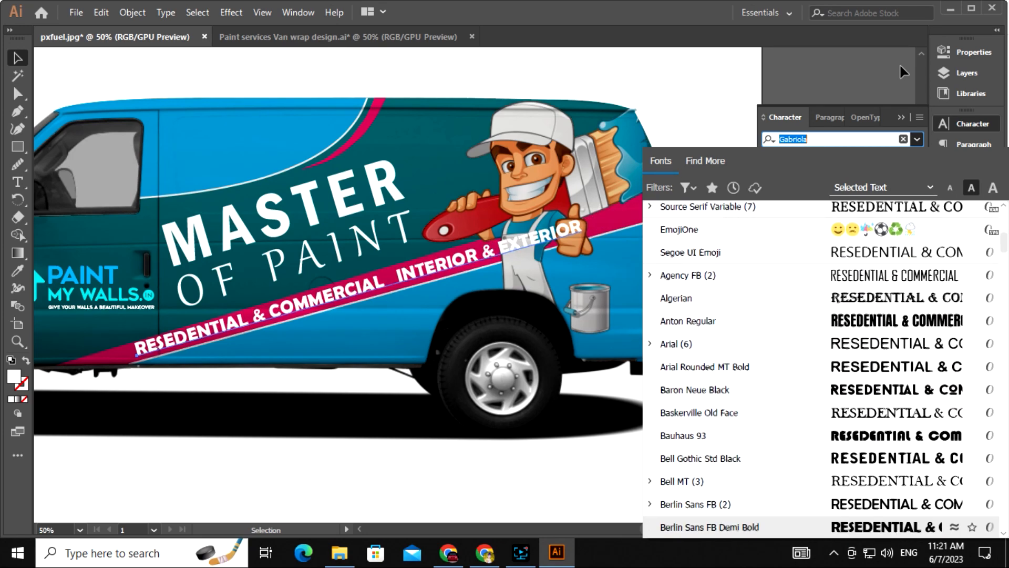
{"action": "key", "text": "Down"}
{"action": "key", "text": "Down"}
{"action": "key", "text": "Down"}
{"action": "key", "text": "Down"}
{"action": "key", "text": "Down"}
{"action": "key", "text": "Down"}
{"action": "key", "text": "Down"}
{"action": "key", "text": "Down"}
{"action": "key", "text": "Down"}
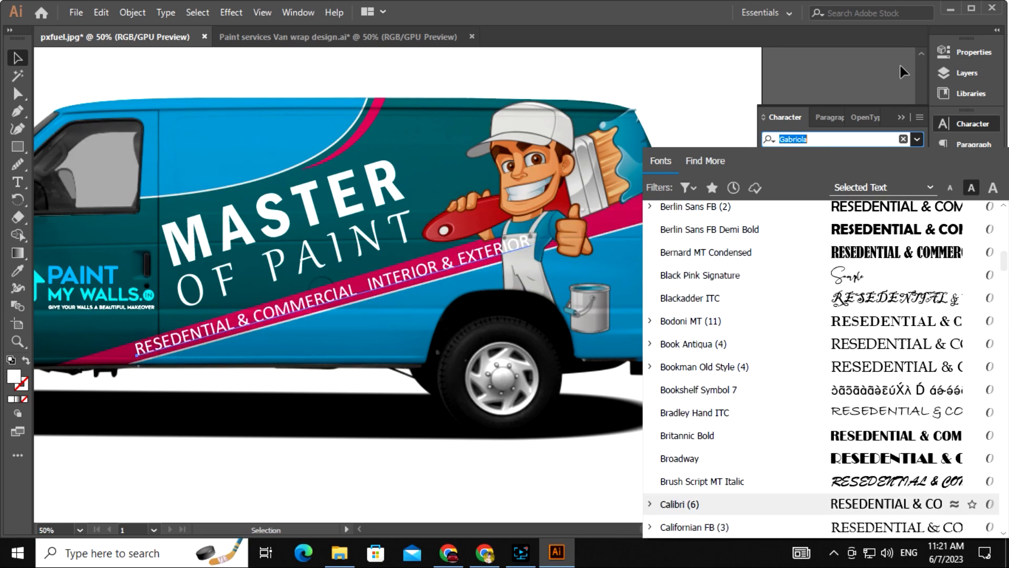
{"action": "key", "text": "Down"}
{"action": "key", "text": "Down"}
{"action": "key", "text": "Down"}
{"action": "key", "text": "Down"}
{"action": "key", "text": "Down"}
{"action": "key", "text": "Down"}
{"action": "key", "text": "Down"}
{"action": "key", "text": "Down"}
{"action": "key", "text": "Down"}
{"action": "key", "text": "Down"}
{"action": "key", "text": "Down"}
{"action": "key", "text": "Down"}
{"action": "key", "text": "Down"}
{"action": "key", "text": "Down"}
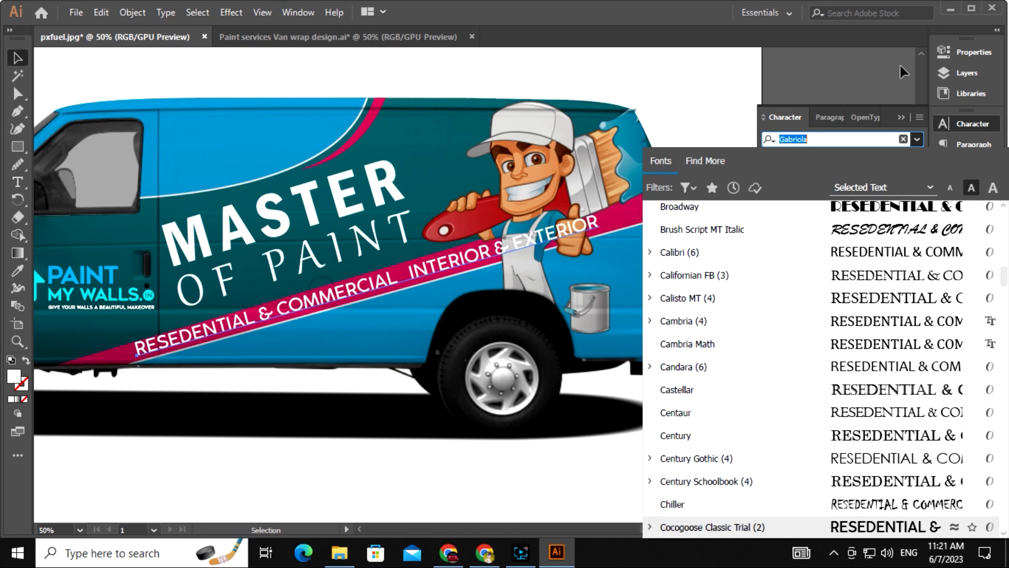
{"action": "key", "text": "Down"}
{"action": "key", "text": "Down"}
{"action": "key", "text": "Down"}
{"action": "key", "text": "Down"}
{"action": "key", "text": "Down"}
{"action": "key", "text": "Down"}
{"action": "key", "text": "Down"}
{"action": "key", "text": "Down"}
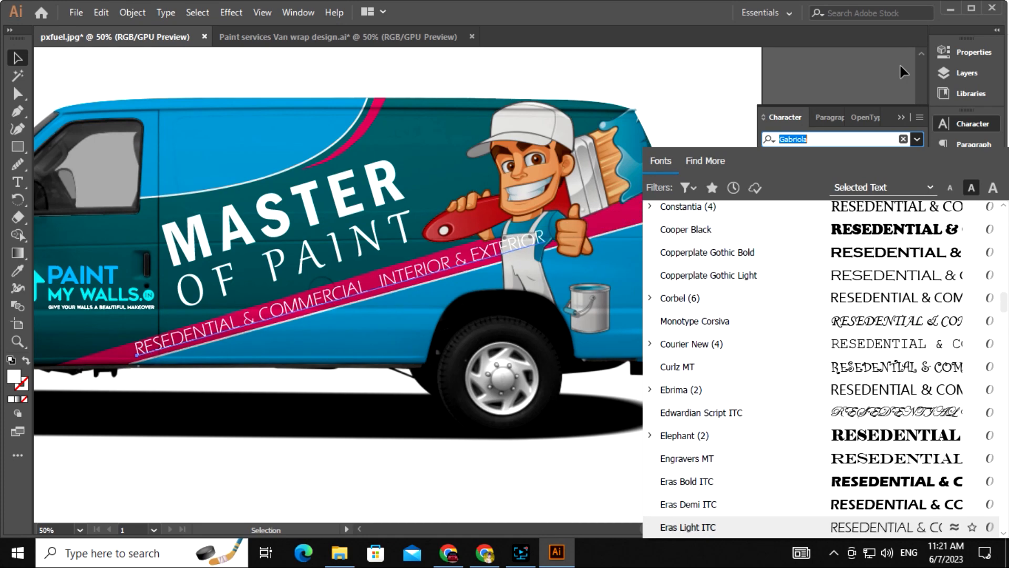
{"action": "key", "text": "Return"}
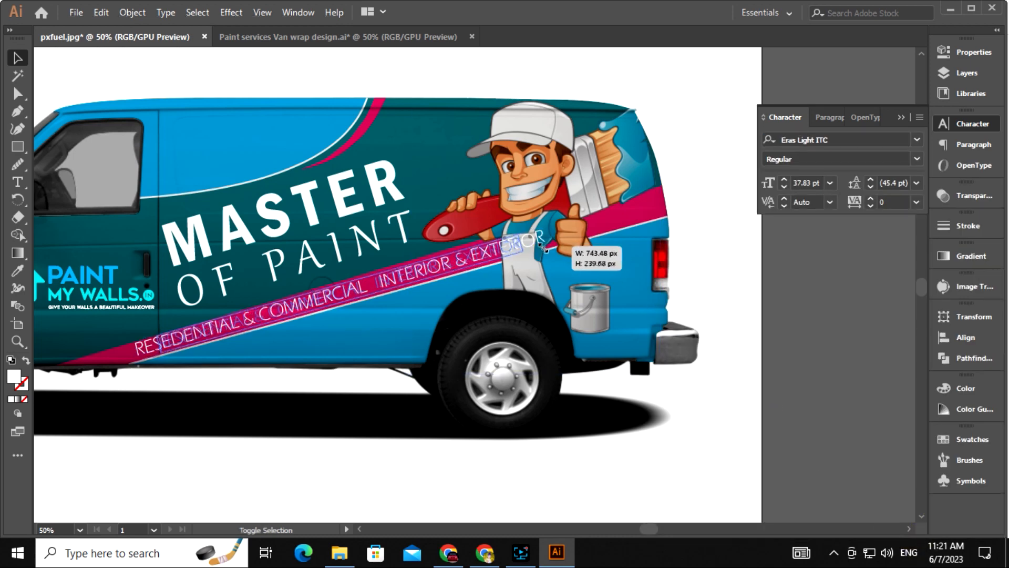
Give the tagline a white fill
{"action": "left_click", "coordinate": [350, 409]}
{"action": "left_click", "coordinate": [339, 297]}
{"action": "double_click", "coordinate": [14, 377]}
{"action": "left_click", "coordinate": [316, 185]}
{"action": "left_click", "coordinate": [660, 190]}
{"action": "key", "text": "space"}
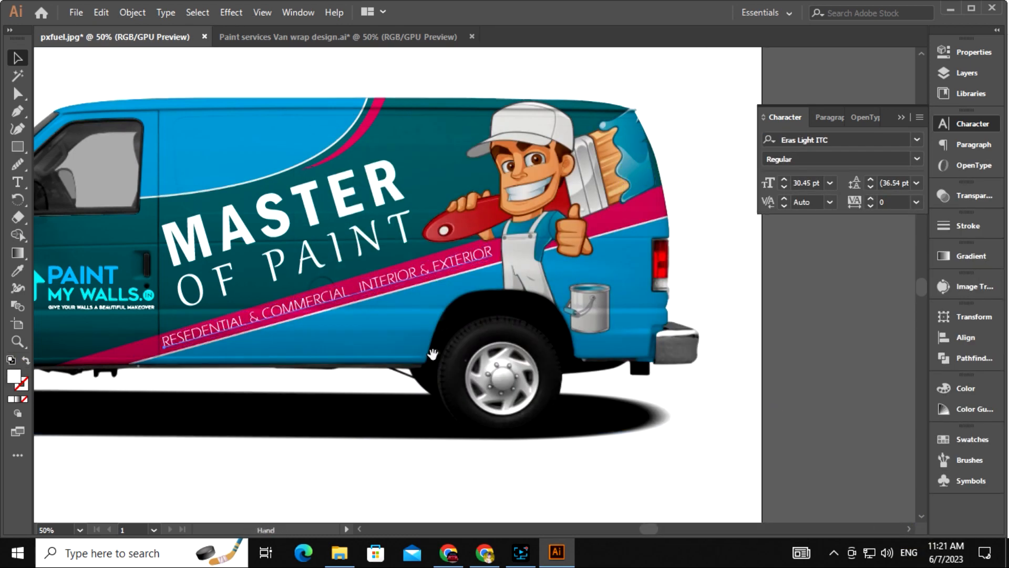
Zoom out to show the whole van and collapse the Character panel
{"action": "left_click_drag", "start_coordinate": [433, 354], "coordinate": [466, 264]}
{"action": "left_click", "coordinate": [428, 342]}
{"action": "key", "text": "z"}
{"action": "left_click_drag", "start_coordinate": [409, 250], "coordinate": [496, 251]}
{"action": "key", "text": "space"}
{"action": "left_click_drag", "start_coordinate": [496, 251], "coordinate": [565, 350]}
{"action": "left_click_drag", "start_coordinate": [566, 350], "coordinate": [487, 351]}
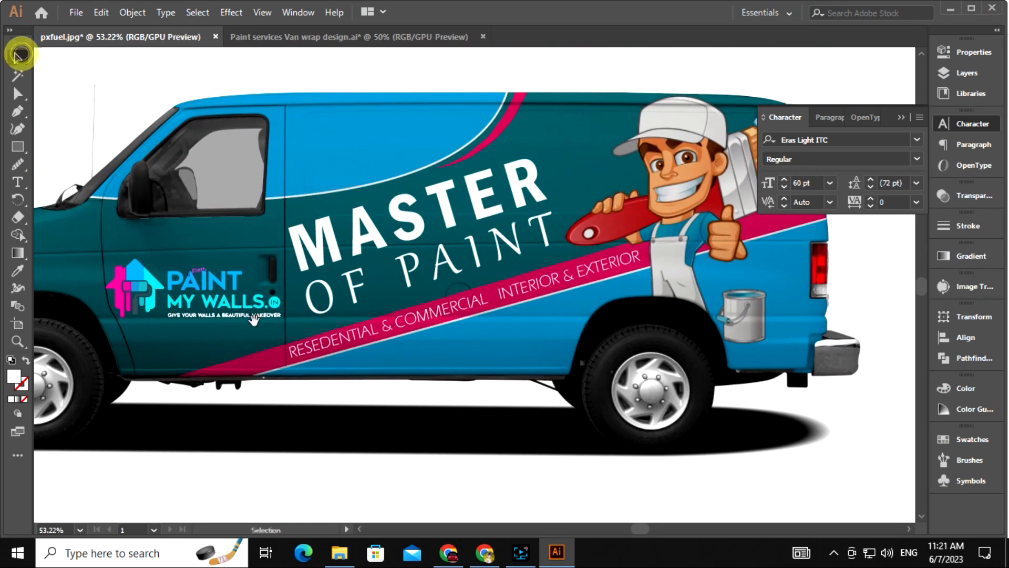
{"action": "left_click_drag", "start_coordinate": [254, 320], "coordinate": [210, 232]}
{"action": "key", "text": "space"}
{"action": "left_click_drag", "start_coordinate": [262, 278], "coordinate": [366, 403]}
{"action": "key", "text": "ctrl+minus"}
{"action": "key", "text": "ctrl+minus"}
{"action": "left_click", "coordinate": [901, 117]}
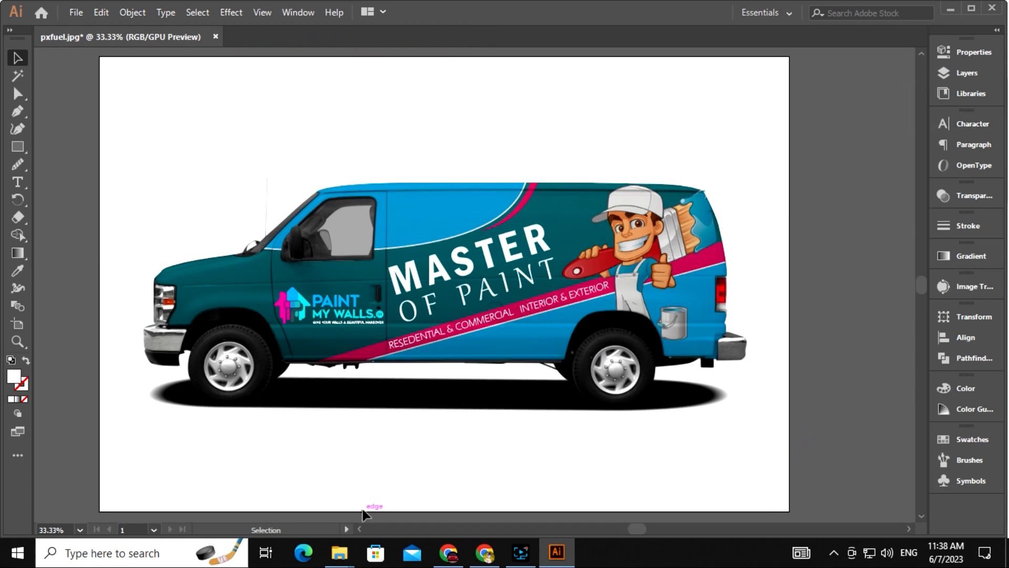
Open logo.ai from the Paint Services Van wrap design folder on drive F:
{"action": "mouse_move", "coordinate": [339, 552]}
{"action": "left_click", "coordinate": [259, 484]}
{"action": "left_click", "coordinate": [72, 278]}
{"action": "double_click", "coordinate": [590, 226]}
{"action": "double_click", "coordinate": [166, 215]}
{"action": "double_click", "coordinate": [192, 99]}
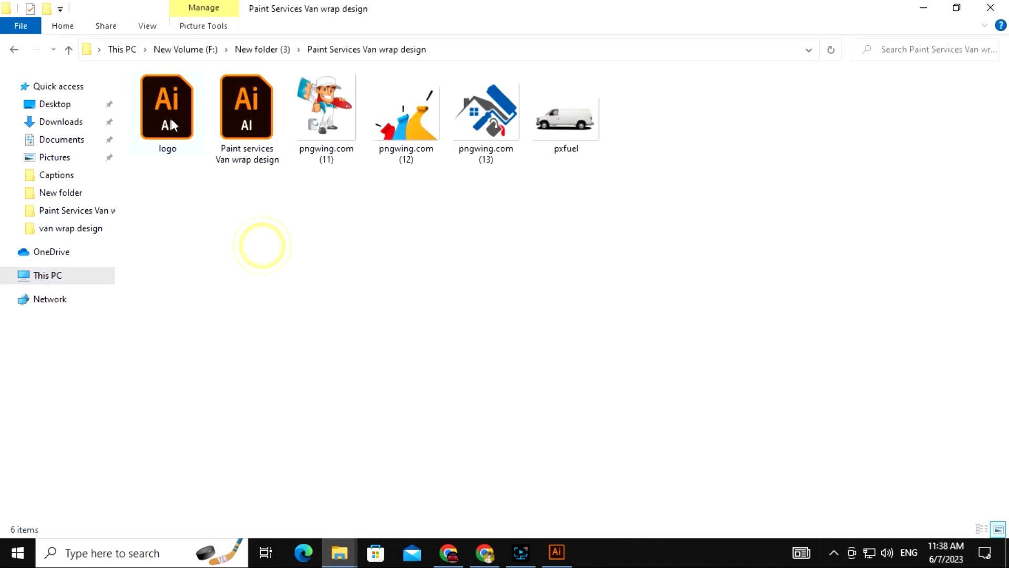
{"action": "double_click", "coordinate": [170, 113]}
{"action": "left_click_drag", "start_coordinate": [382, 354], "coordinate": [437, 373]}
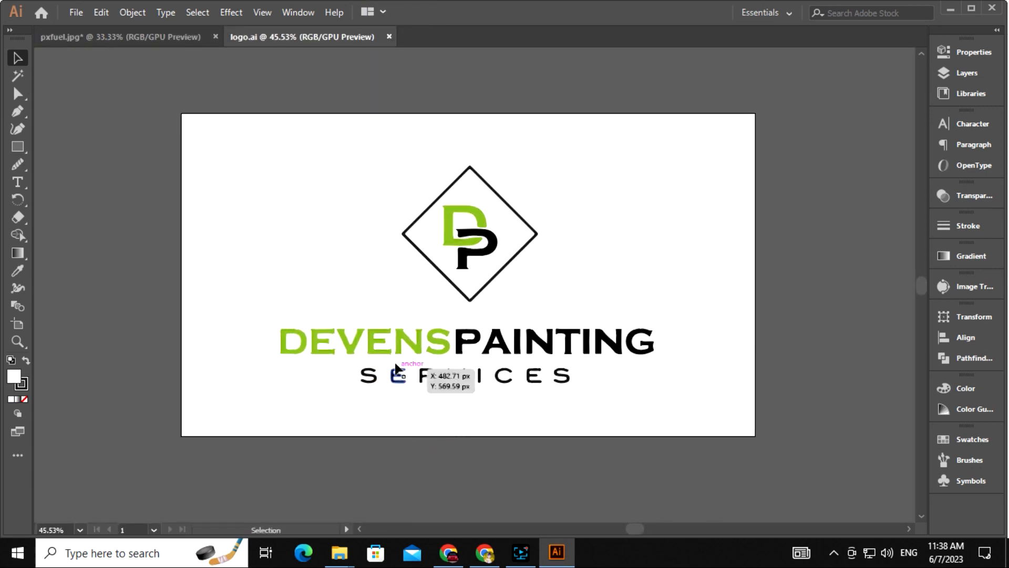
Recolour the DEVENS lettering a brighter lime green
{"action": "double_click", "coordinate": [393, 344]}
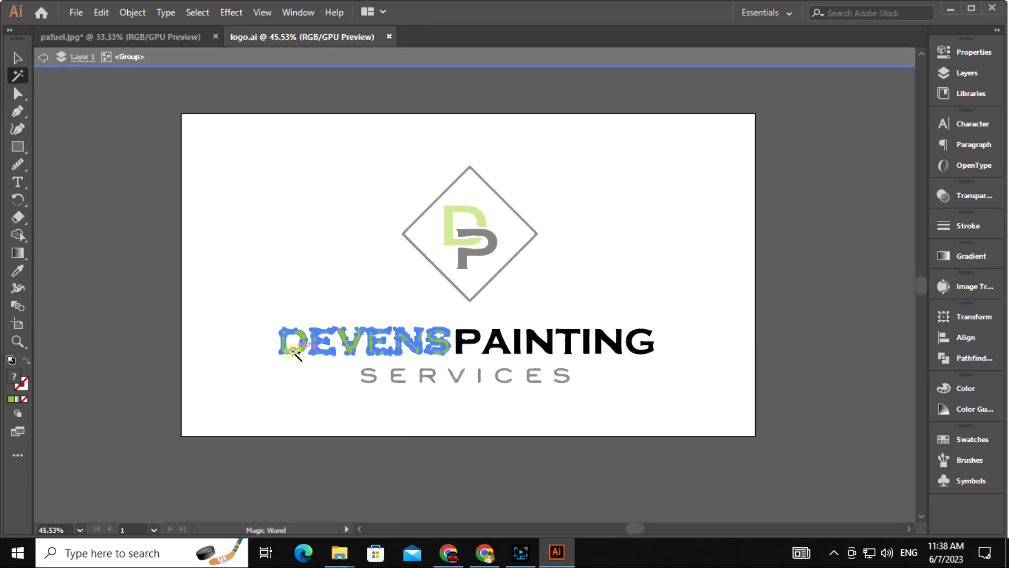
{"action": "double_click", "coordinate": [14, 377]}
{"action": "left_click", "coordinate": [499, 206]}
{"action": "left_click", "coordinate": [660, 190]}
{"action": "key", "text": "v"}
{"action": "key", "text": "Escape"}
Give the letter inside the DP emblem the same lime green
{"action": "right_click", "coordinate": [452, 244]}
{"action": "left_click", "coordinate": [515, 410]}
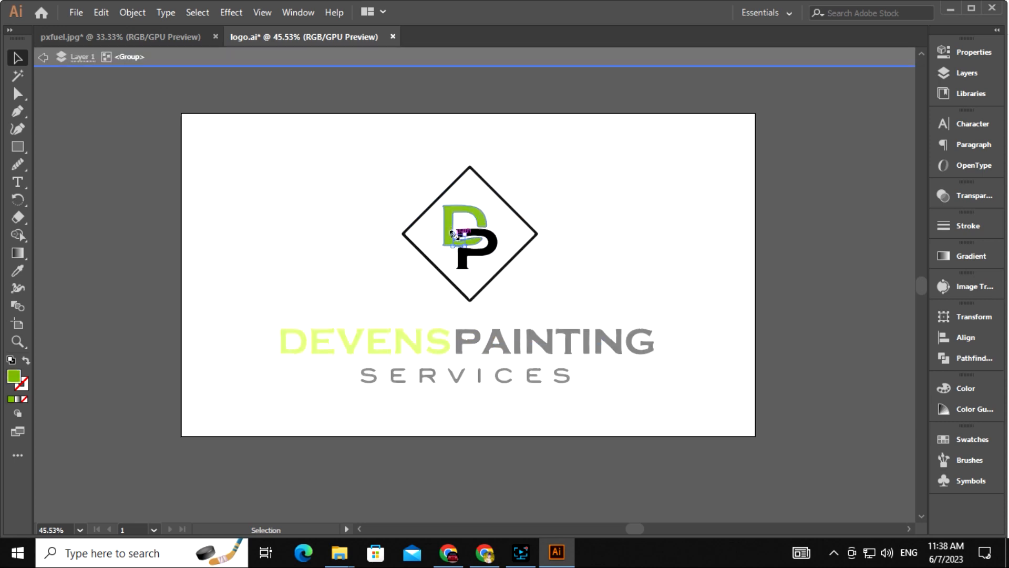
{"action": "double_click", "coordinate": [99, 200]}
{"action": "left_click", "coordinate": [484, 253]}
{"action": "right_click", "coordinate": [485, 252]}
{"action": "left_click", "coordinate": [538, 356]}
{"action": "left_click", "coordinate": [490, 255]}
{"action": "double_click", "coordinate": [14, 378]}
{"action": "left_click", "coordinate": [660, 188]}
{"action": "double_click", "coordinate": [679, 230]}
Select the PAINTING and SERVICES lettering and sample artwork colours with the eyedropper
{"action": "double_click", "coordinate": [544, 341]}
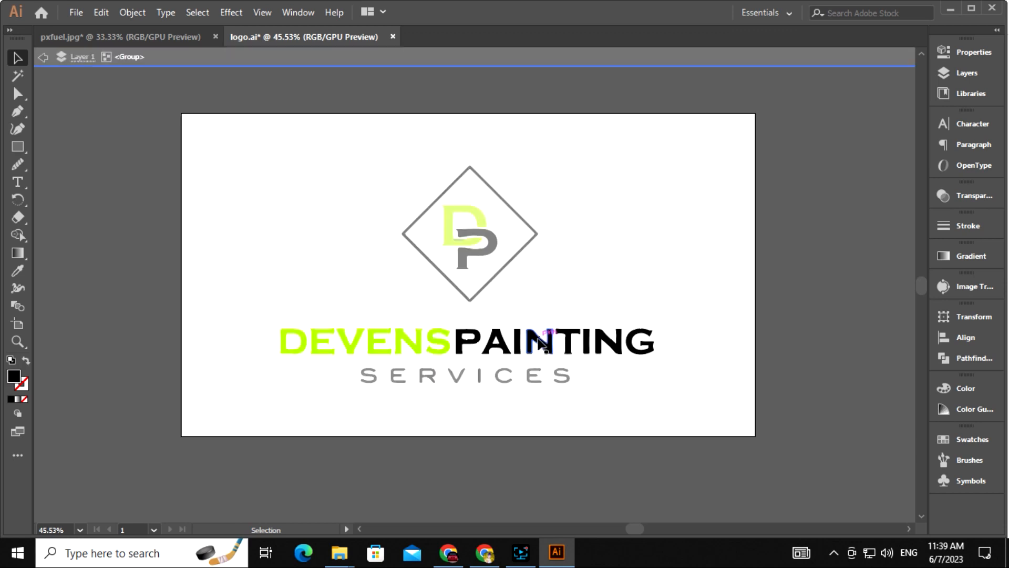
{"action": "left_click", "coordinate": [455, 348]}
{"action": "left_click", "coordinate": [18, 58]}
{"action": "double_click", "coordinate": [468, 479]}
{"action": "left_click_drag", "start_coordinate": [468, 478], "coordinate": [441, 417]}
{"action": "left_click", "coordinate": [372, 319]}
{"action": "key", "text": "i"}
{"action": "left_click", "coordinate": [18, 59]}
{"action": "left_click", "coordinate": [416, 382]}
{"action": "left_click_drag", "start_coordinate": [416, 379], "coordinate": [417, 426]}
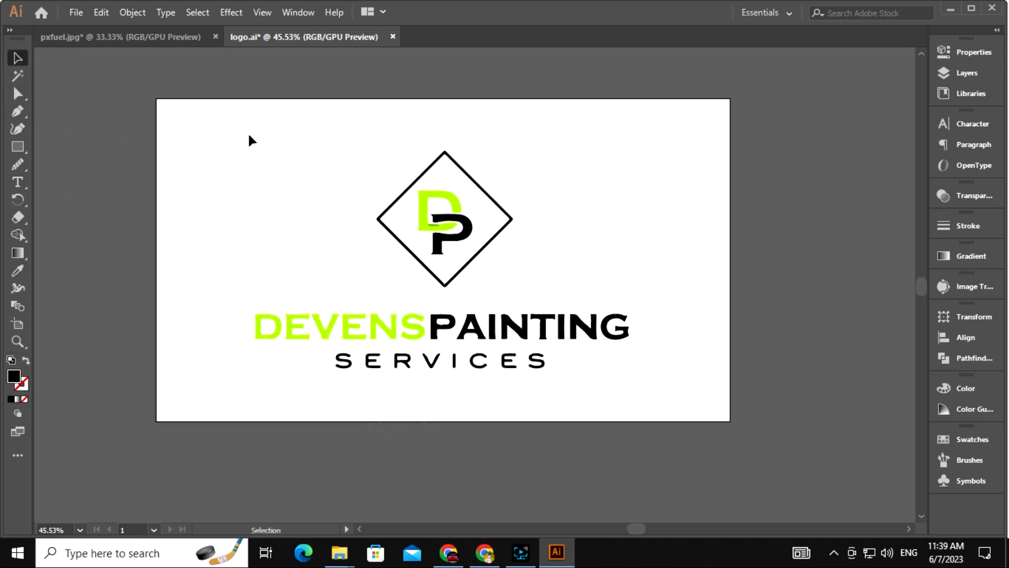
Copy the whole logo and return to the pxfuel.jpg van picture
{"action": "left_click_drag", "start_coordinate": [651, 406], "coordinate": [652, 407]}
{"action": "key", "text": "ctrl+c"}
{"action": "left_click", "coordinate": [129, 38]}
{"action": "scroll", "coordinate": [463, 275], "scroll_direction": "up", "scroll_amount": 1}
{"action": "left_click_drag", "start_coordinate": [390, 269], "coordinate": [425, 251]}
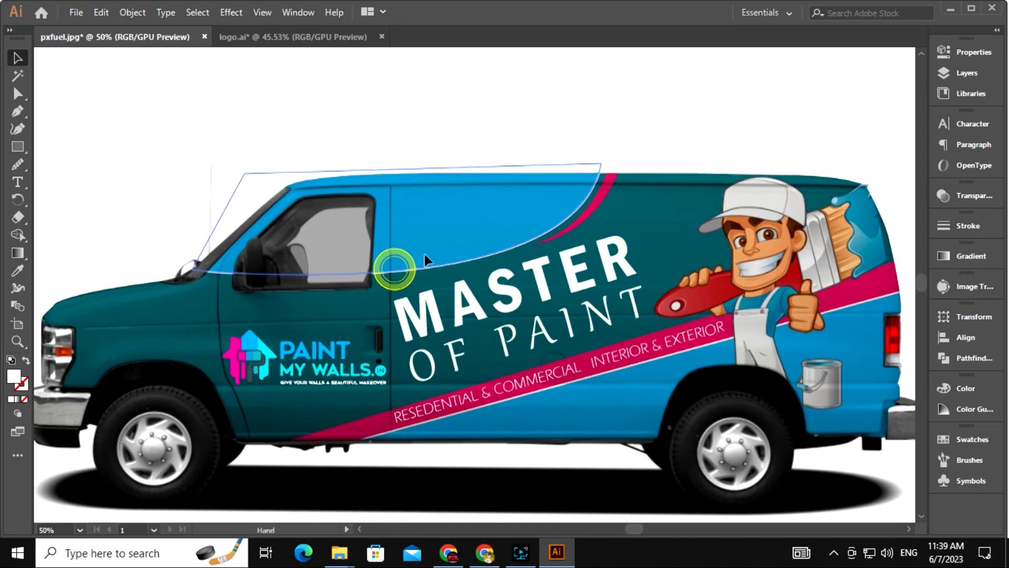
Paste the logo onto the van, shrink it, and place it on the upper blue area
{"action": "key", "text": "ctrl+v"}
{"action": "mouse_move", "coordinate": [475, 165]}
{"action": "left_mouse_down"}
{"action": "mouse_move", "coordinate": [475, 246]}
{"action": "mouse_move", "coordinate": [471, 172]}
{"action": "left_mouse_up"}
{"action": "key", "text": "ctrl+plus"}
{"action": "left_click_drag", "start_coordinate": [478, 213], "coordinate": [488, 213]}
{"action": "key", "text": "ctrl+plus"}
{"action": "left_click_drag", "start_coordinate": [511, 323], "coordinate": [534, 300]}
{"action": "left_click_drag", "start_coordinate": [534, 301], "coordinate": [564, 282]}
{"action": "left_click", "coordinate": [368, 300]}
Move and enlarge the DP emblem left of the lettering, then scale the lettering beside it
{"action": "left_click_drag", "start_coordinate": [529, 229], "coordinate": [353, 303]}
{"action": "left_click_drag", "start_coordinate": [399, 343], "coordinate": [407, 350]}
{"action": "key", "text": "shift+Down"}
{"action": "key", "text": "shift+Right"}
{"action": "left_click_drag", "start_coordinate": [529, 314], "coordinate": [528, 293]}
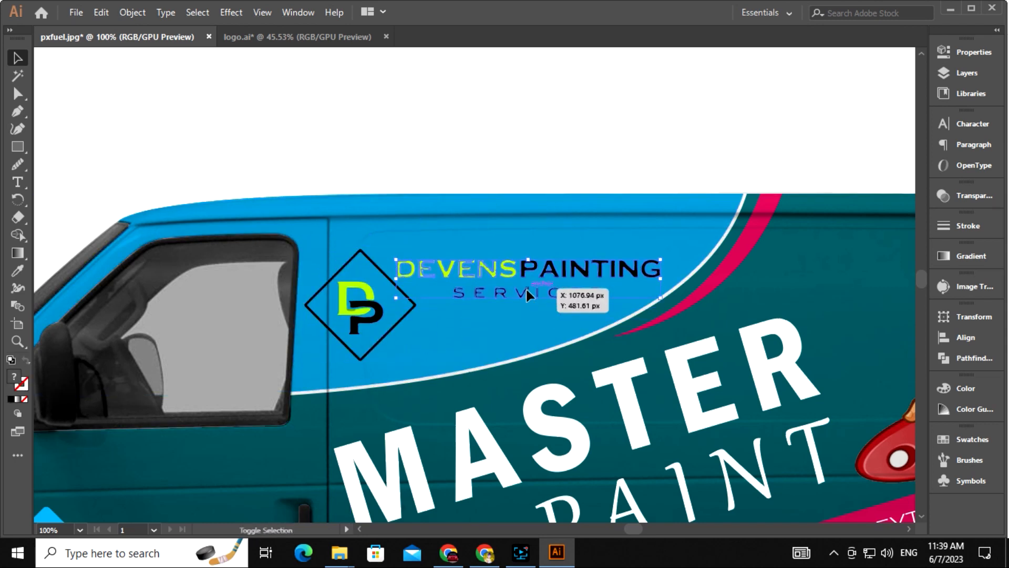
{"action": "key", "text": "ctrl+plus"}
{"action": "left_click_drag", "start_coordinate": [671, 295], "coordinate": [614, 318]}
{"action": "key", "text": "shift+Left"}
{"action": "key", "text": "Right"}
{"action": "key", "text": "Right"}
{"action": "key", "text": "Right"}
{"action": "key", "text": "Right"}
{"action": "key", "text": "Right"}
{"action": "key", "text": "Right"}
{"action": "key", "text": "Down"}
{"action": "key", "text": "Down"}
{"action": "key", "text": "Down"}
{"action": "key", "text": "Down"}
Shrink and raise the DP emblem slightly, lift the lettering, then fit the artboard
{"action": "left_click", "coordinate": [168, 343]}
{"action": "left_click_drag", "start_coordinate": [231, 405], "coordinate": [226, 401]}
{"action": "key", "text": "Up"}
{"action": "key", "text": "Up"}
{"action": "key", "text": "shift+Up"}
{"action": "left_click_drag", "start_coordinate": [423, 280], "coordinate": [421, 273]}
{"action": "left_click", "coordinate": [431, 125]}
{"action": "key", "text": "ctrl+minus"}
{"action": "key", "text": "ctrl+minus"}
{"action": "key", "text": "ctrl+minus"}
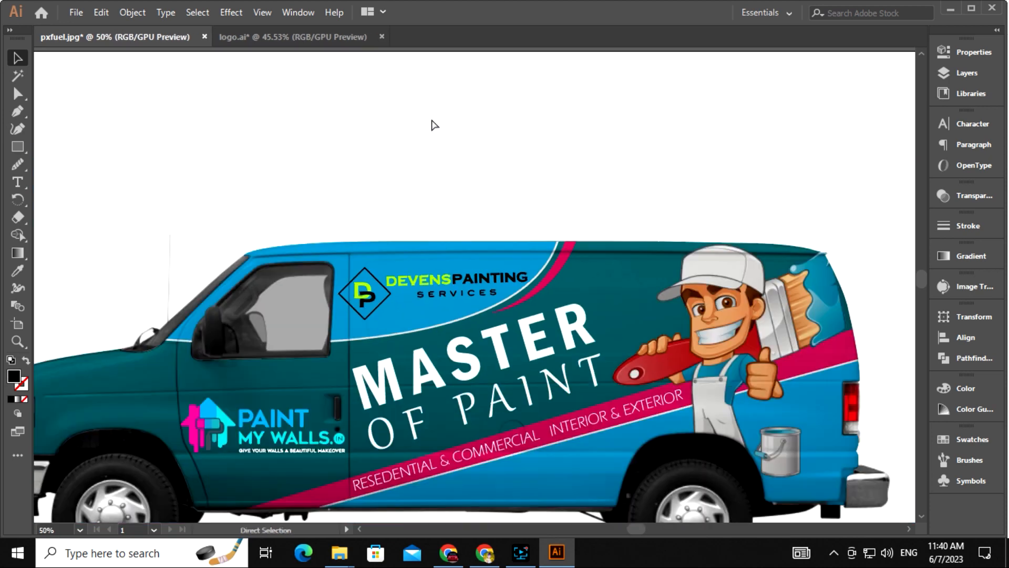
{"action": "left_click_drag", "start_coordinate": [475, 358], "coordinate": [445, 269]}
{"action": "key", "text": "ctrl+0"}
{"action": "left_click", "coordinate": [530, 435]}
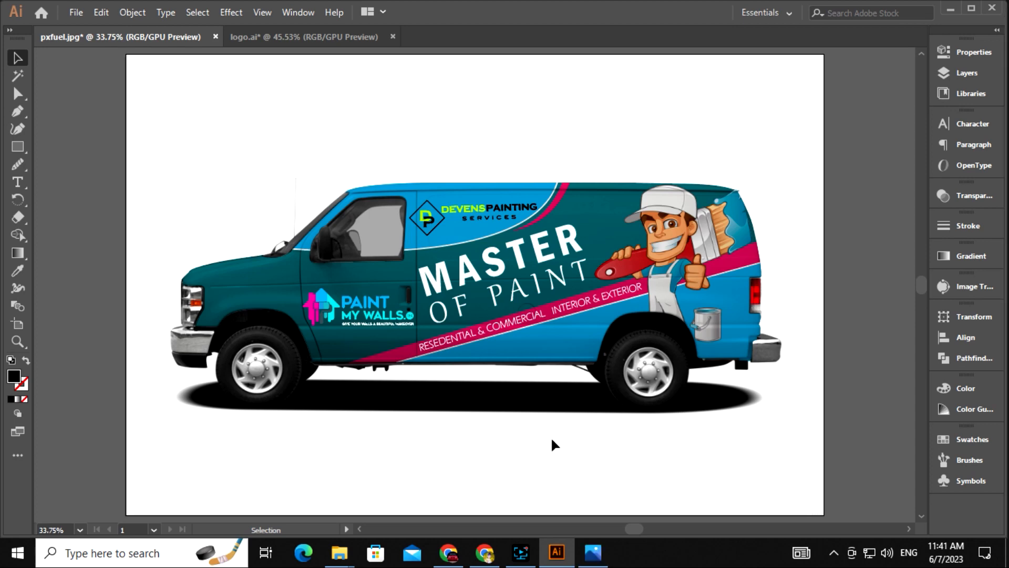
Type the line CALL OR TEXT NOW below the van
{"action": "key", "text": "ctrl+plus"}
{"action": "left_click_drag", "start_coordinate": [472, 413], "coordinate": [479, 252]}
{"action": "key", "text": "t"}
{"action": "left_click", "coordinate": [432, 344]}
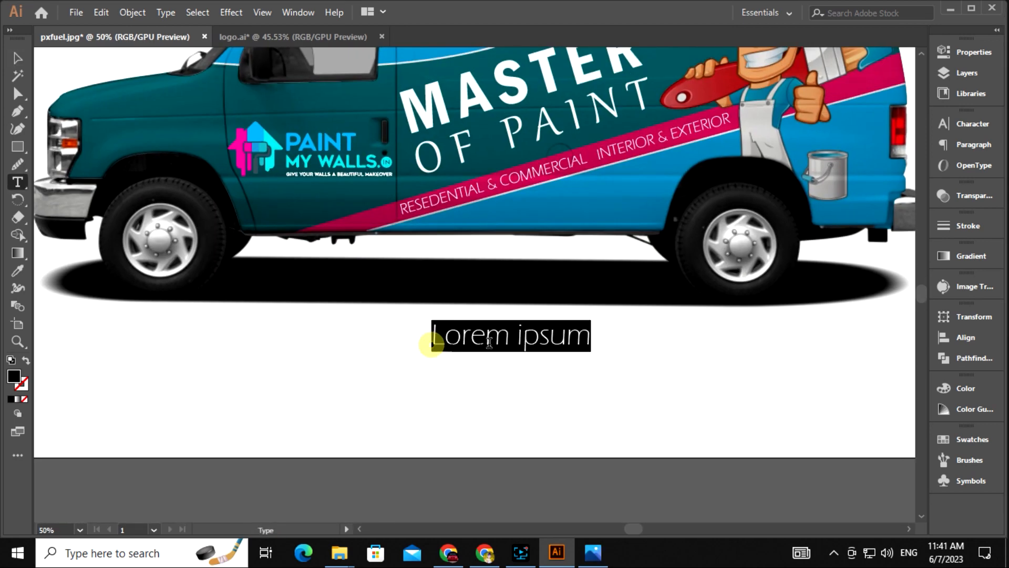
{"action": "type", "text": "CALL OR TE"}
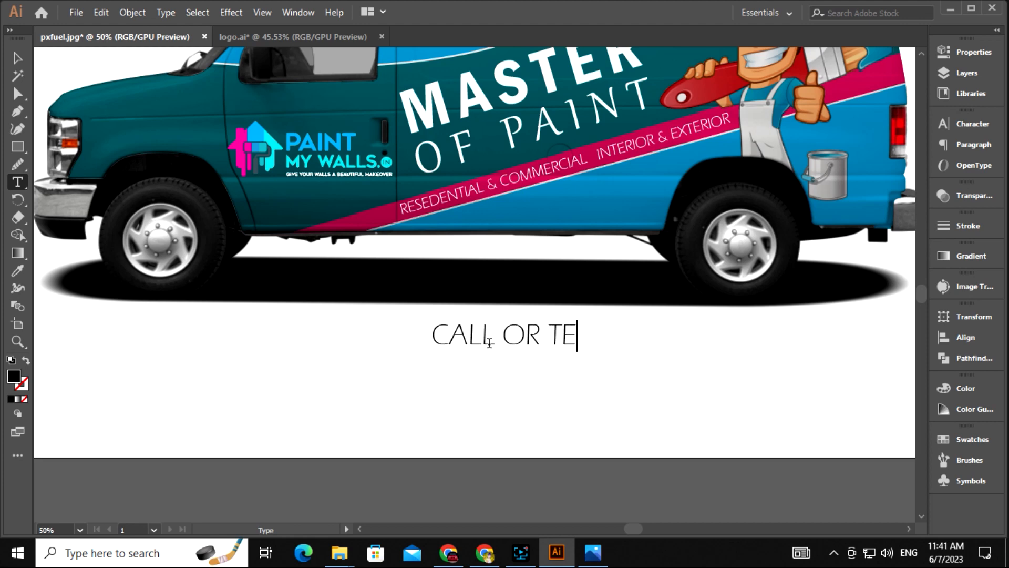
{"action": "left_click", "coordinate": [11, 59]}
{"action": "left_click_drag", "start_coordinate": [558, 338], "coordinate": [363, 381]}
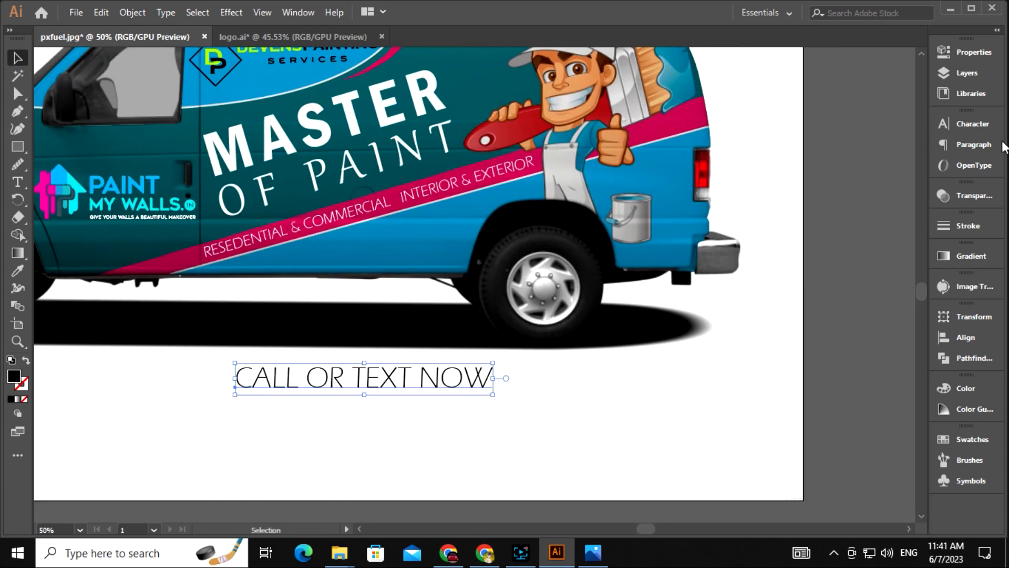
Set the text in Bell Gothic Std Black, enlarge it, and tilt it to follow the stripe
{"action": "left_click", "coordinate": [982, 126]}
{"action": "left_click", "coordinate": [919, 140]}
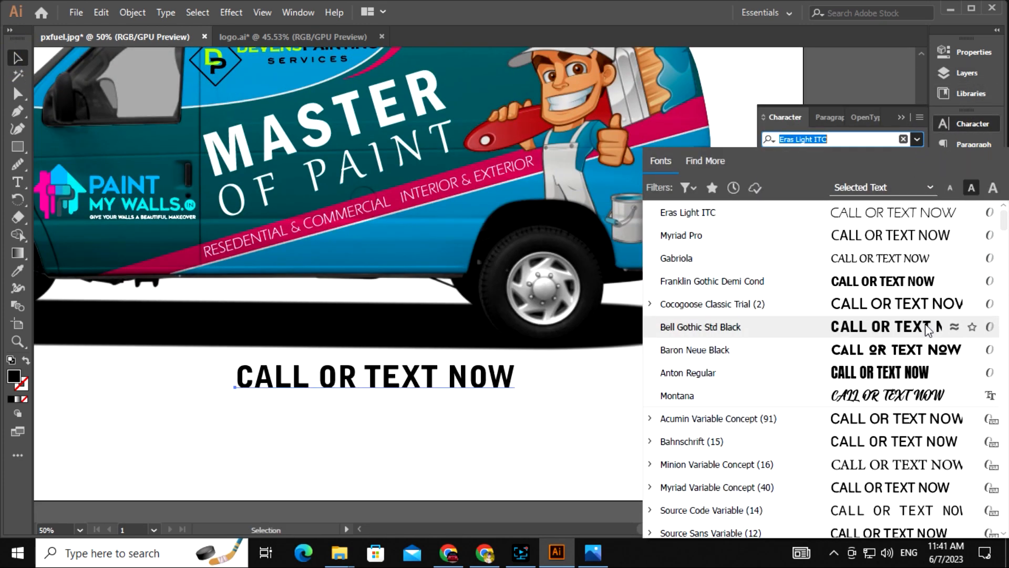
{"action": "left_click", "coordinate": [870, 326]}
{"action": "left_click_drag", "start_coordinate": [579, 431], "coordinate": [521, 425]}
{"action": "key", "text": "ctrl+plus"}
{"action": "left_click_drag", "start_coordinate": [568, 308], "coordinate": [642, 407]}
{"action": "left_click_drag", "start_coordinate": [588, 400], "coordinate": [589, 225]}
{"action": "left_click_drag", "start_coordinate": [589, 226], "coordinate": [612, 348]}
{"action": "left_click_drag", "start_coordinate": [547, 354], "coordinate": [542, 335]}
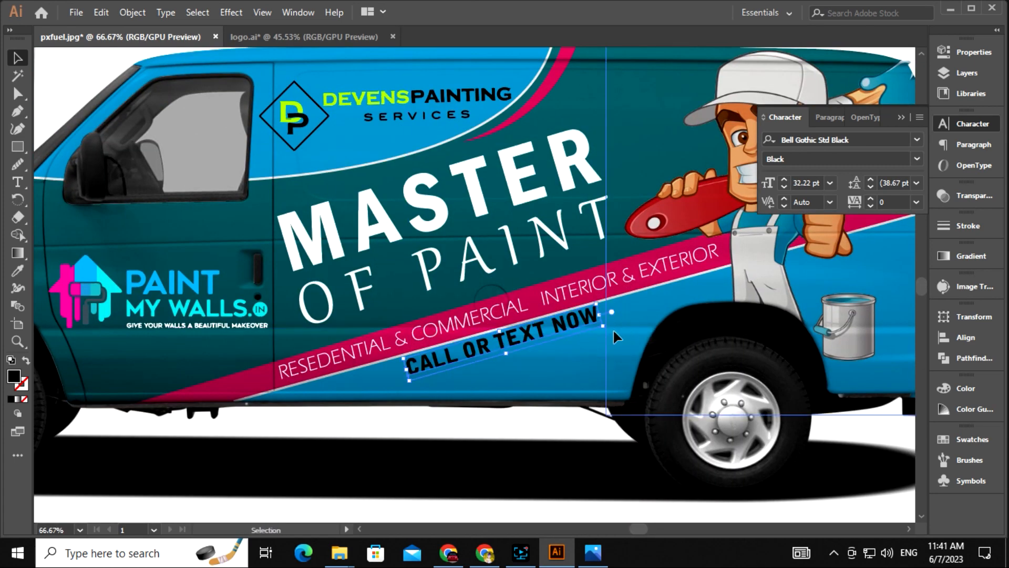
Nudge CALL OR TEXT NOW into place just below the pink stripe
{"action": "key", "text": "ctrl+plus"}
{"action": "key", "text": "shift+Down"}
{"action": "key", "text": "shift+Right"}
{"action": "key", "text": "shift+Up"}
{"action": "key", "text": "shift+Right"}
{"action": "key", "text": "shift+Right"}
{"action": "key", "text": "shift+Right"}
{"action": "key", "text": "shift+Up"}
{"action": "left_click_drag", "start_coordinate": [637, 239], "coordinate": [632, 241]}
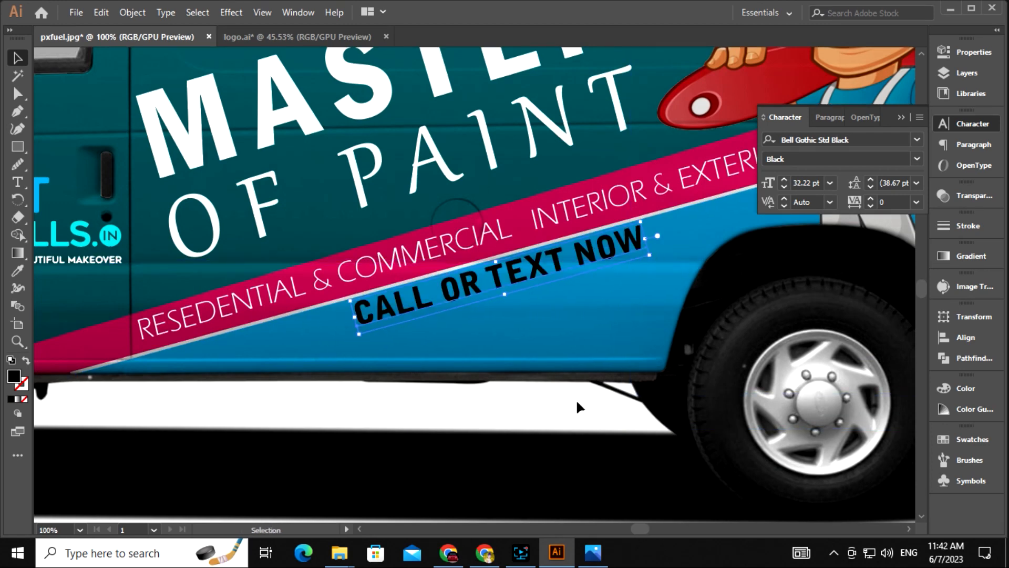
Eyedrop the logo's lime green onto CALL OR TEXT NOW
{"action": "left_click_drag", "start_coordinate": [399, 389], "coordinate": [465, 411]}
{"action": "key", "text": "i"}
{"action": "left_click_drag", "start_coordinate": [393, 226], "coordinate": [452, 443]}
{"action": "left_click", "coordinate": [347, 167]}
{"action": "left_click_drag", "start_coordinate": [496, 345], "coordinate": [373, 126]}
{"action": "left_click", "coordinate": [17, 59]}
{"action": "left_click", "coordinate": [407, 486]}
{"action": "left_click_drag", "start_coordinate": [407, 486], "coordinate": [440, 420]}
{"action": "key", "text": "ctrl+minus"}
Darken the slogan's green fill and drag a copy just below it
{"action": "left_click", "coordinate": [536, 274]}
{"action": "double_click", "coordinate": [15, 378]}
{"action": "left_click", "coordinate": [495, 200]}
{"action": "left_click", "coordinate": [498, 215]}
{"action": "left_click", "coordinate": [661, 189]}
{"action": "left_click_drag", "start_coordinate": [567, 395], "coordinate": [506, 392]}
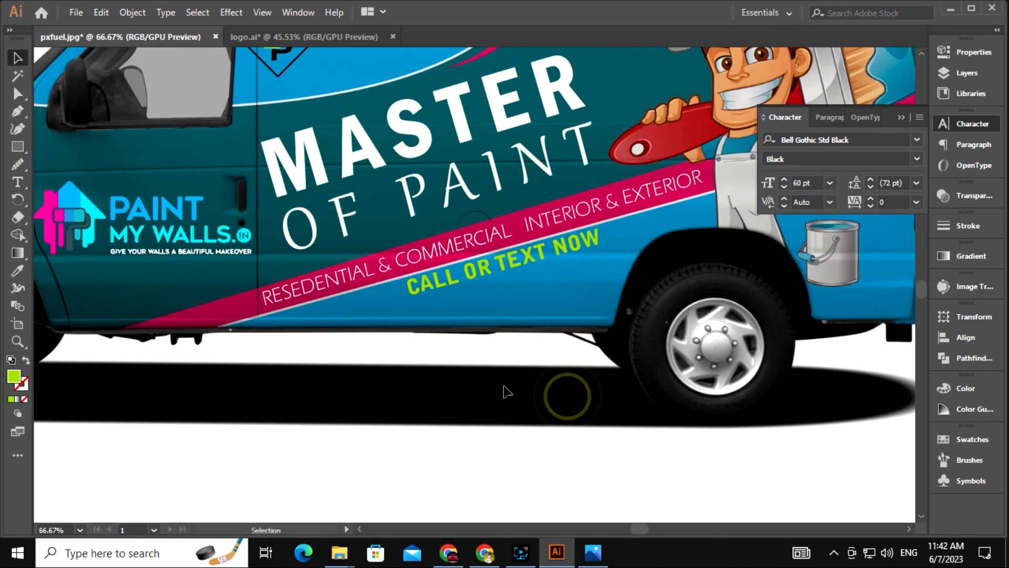
{"action": "left_click_drag", "start_coordinate": [527, 285], "coordinate": [534, 283]}
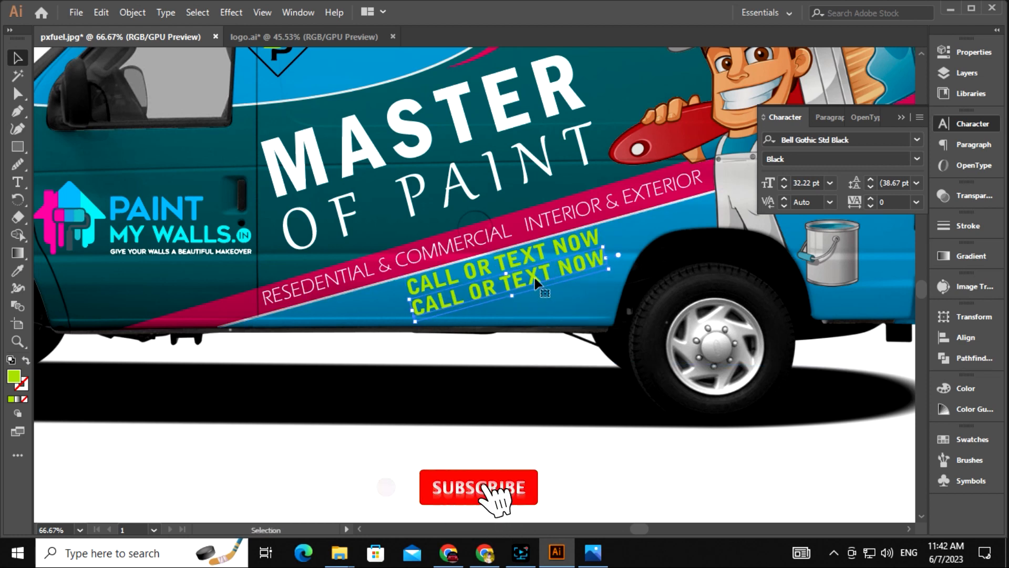
Retype the copied line beneath CALL OR TEXT NOW as the company phone number
{"action": "key", "text": "t"}
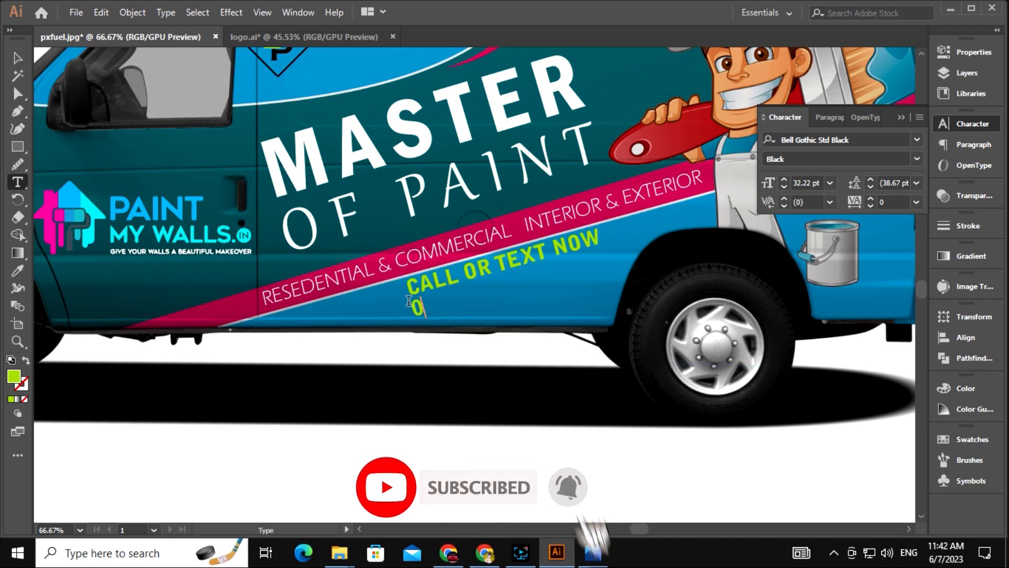
{"action": "key", "text": "super"}
{"action": "key", "text": "super"}
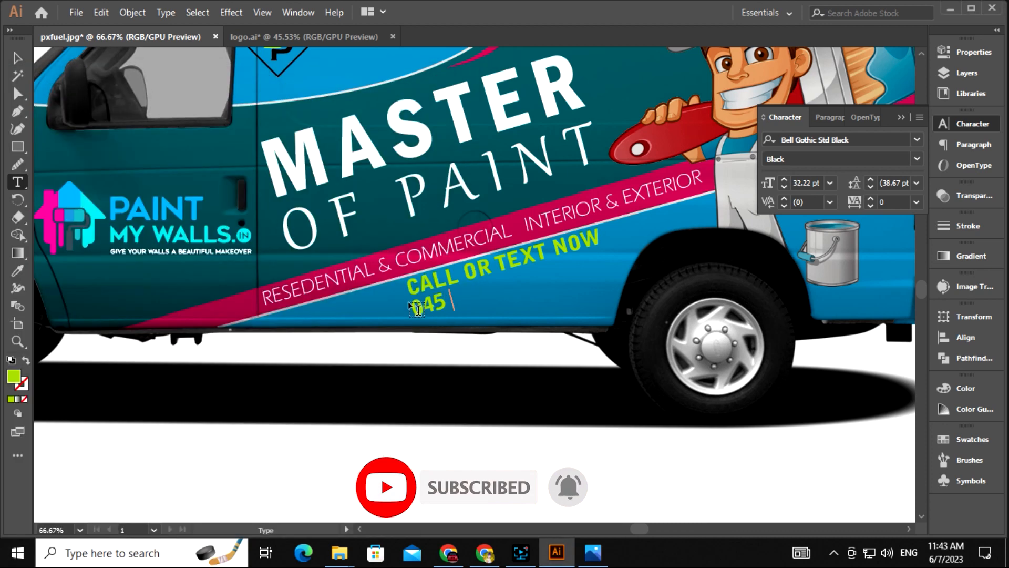
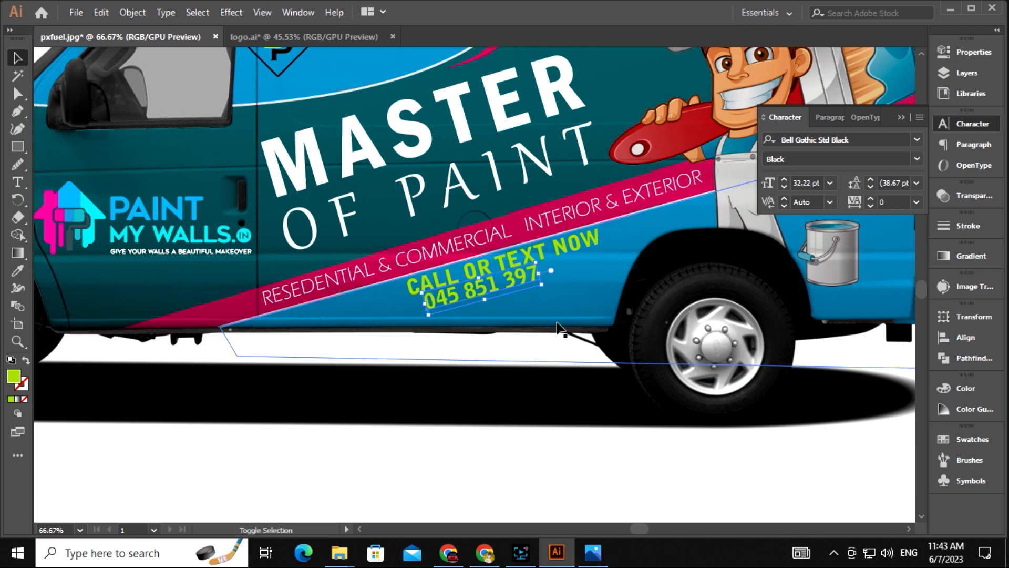
Set the phone number's tracking to 299 in the Character panel
{"action": "left_click_drag", "start_coordinate": [565, 287], "coordinate": [601, 316]}
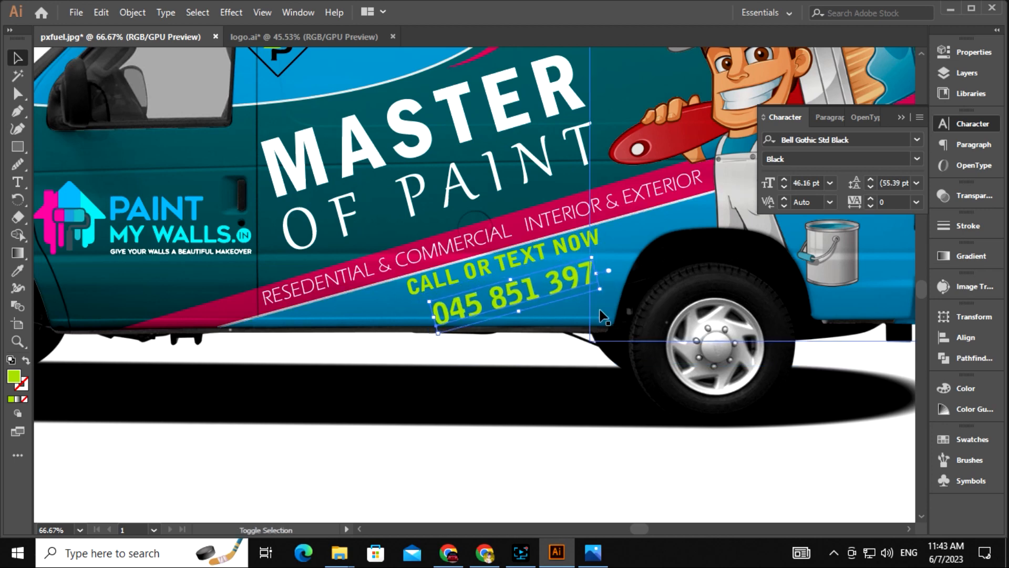
{"action": "left_click_drag", "start_coordinate": [583, 393], "coordinate": [516, 429]}
{"action": "key", "text": "ctrl+z"}
{"action": "left_click", "coordinate": [890, 202]}
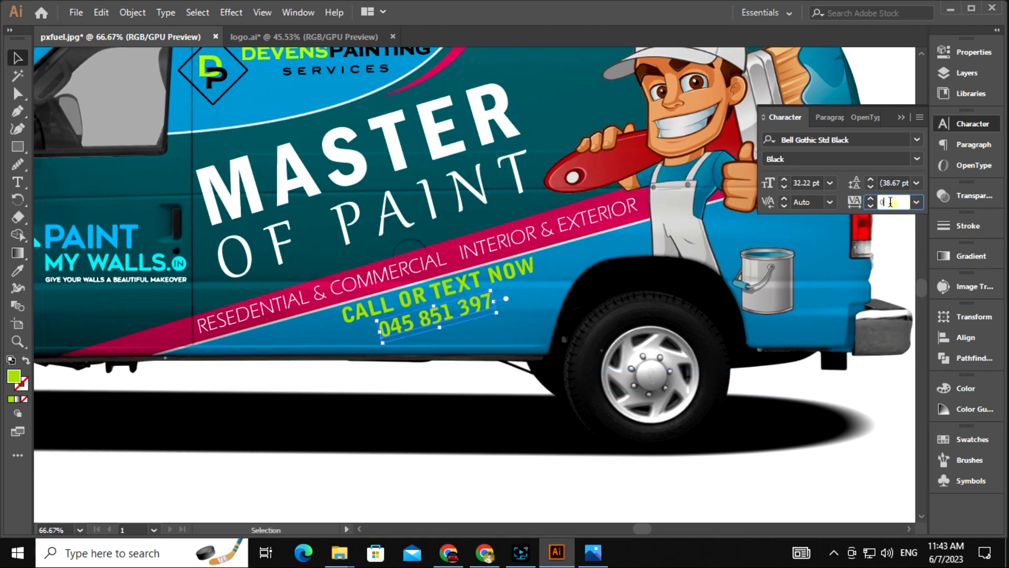
{"action": "scroll", "coordinate": [892, 202], "scroll_direction": "up", "scroll_amount": 10}
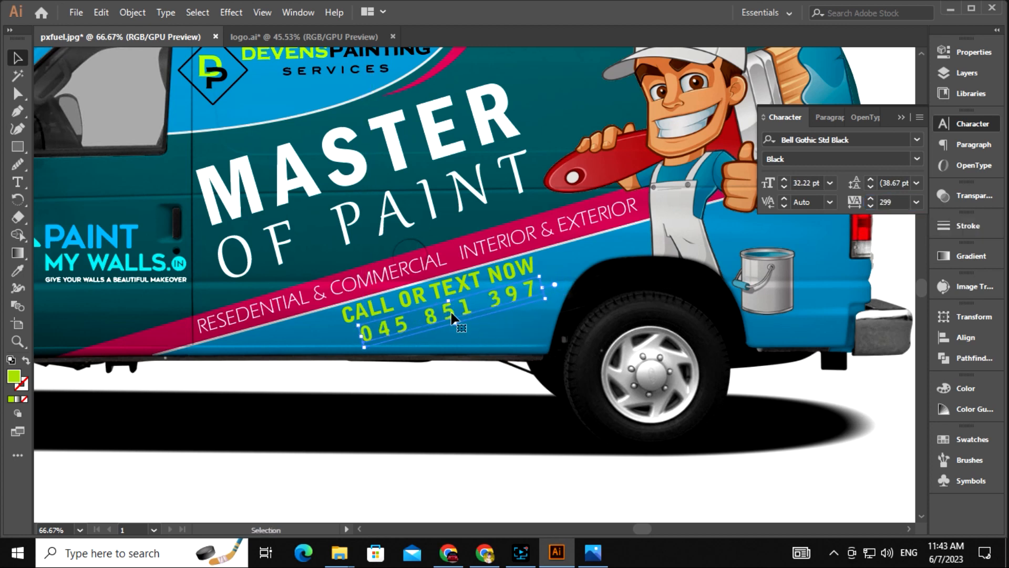
Rescale CALL OR TEXT NOW and the phone number so both lines match
{"action": "left_click", "coordinate": [487, 273]}
{"action": "left_click_drag", "start_coordinate": [538, 276], "coordinate": [538, 278]}
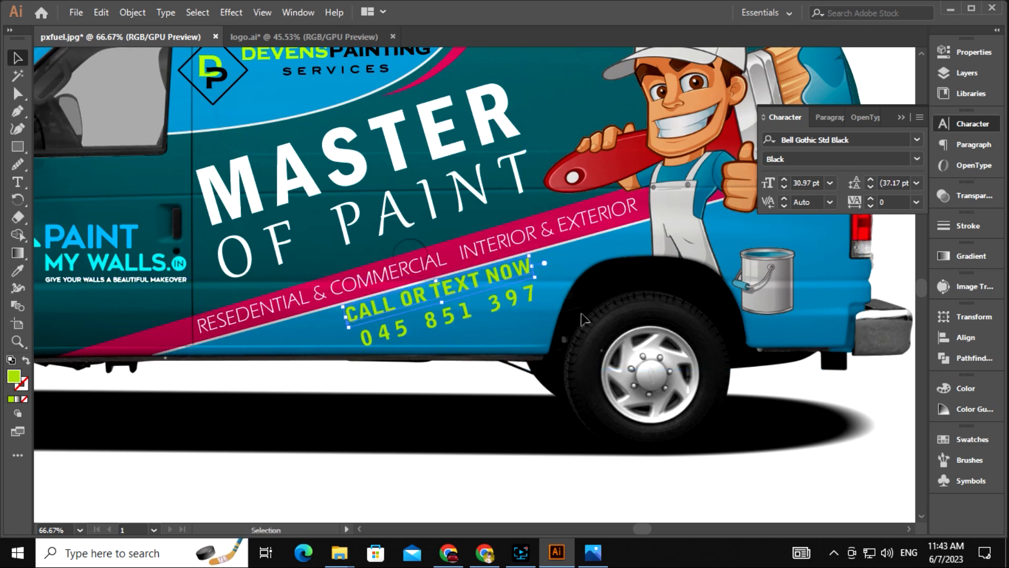
{"action": "left_click_drag", "start_coordinate": [496, 368], "coordinate": [522, 393]}
{"action": "left_click", "coordinate": [490, 337]}
{"action": "left_click", "coordinate": [487, 312], "text": "shift"}
{"action": "left_click_drag", "start_coordinate": [571, 329], "coordinate": [568, 328]}
{"action": "left_click", "coordinate": [458, 427]}
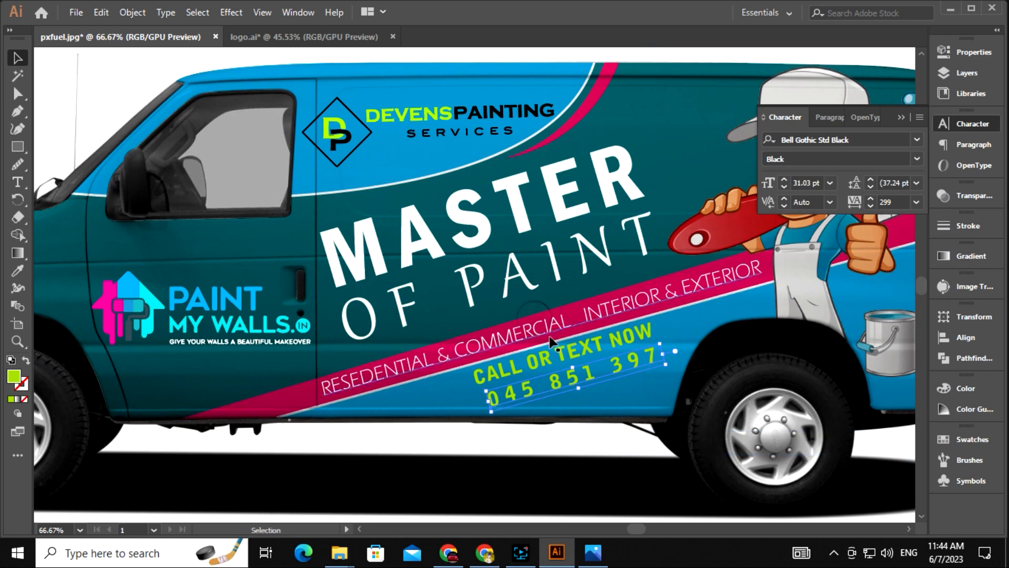
Give the phone number a white fill
{"action": "double_click", "coordinate": [14, 376]}
{"action": "left_click", "coordinate": [312, 188]}
{"action": "left_click", "coordinate": [631, 189]}
{"action": "key", "text": "ctrl+minus"}
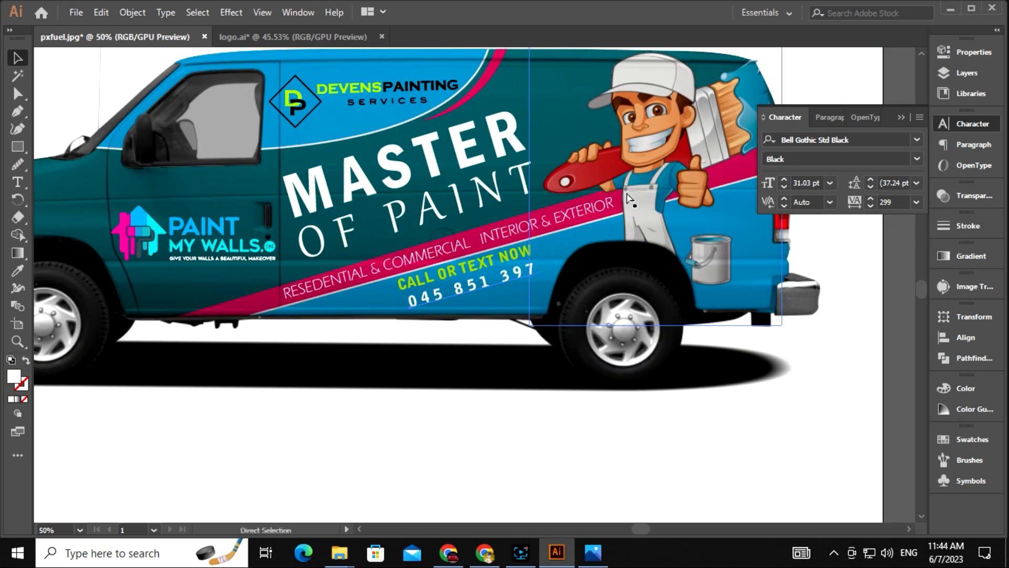
Collapse the Character panel and zoom out to make room beside the van
{"action": "key", "text": "ctrl+minus"}
{"action": "left_click", "coordinate": [902, 118]}
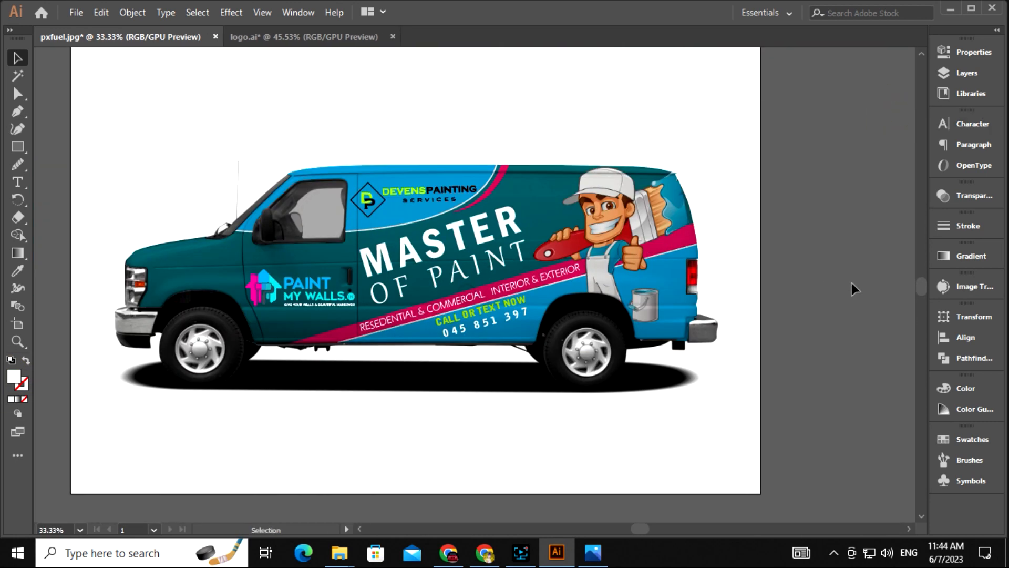
{"action": "key", "text": "z"}
{"action": "left_click_drag", "start_coordinate": [456, 302], "coordinate": [581, 288]}
{"action": "left_click", "coordinate": [494, 296]}
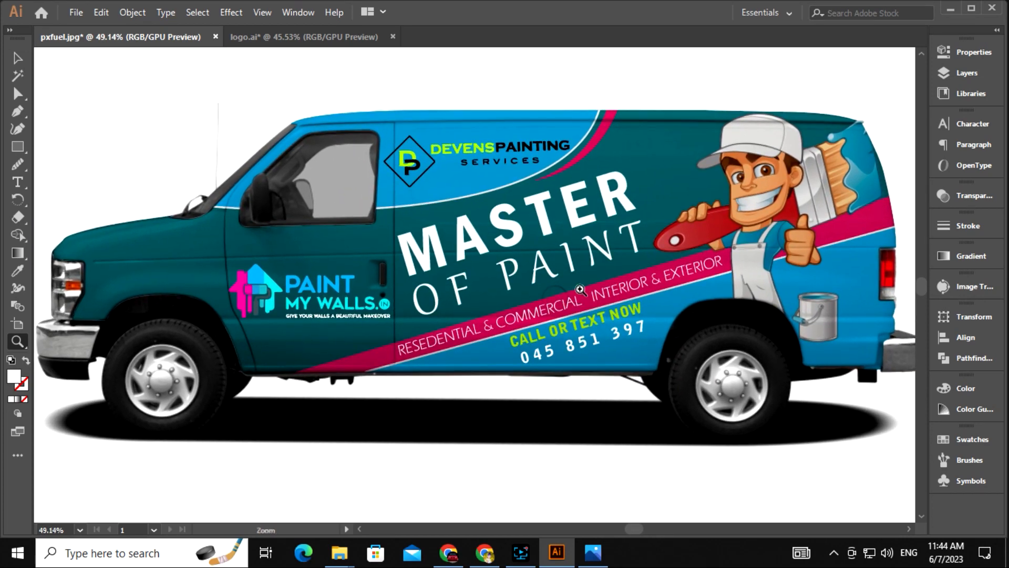
{"action": "key", "text": "ctrl+minus"}
{"action": "left_click_drag", "start_coordinate": [447, 389], "coordinate": [348, 318]}
{"action": "left_click_drag", "start_coordinate": [400, 311], "coordinate": [252, 328]}
{"action": "key", "text": "ctrl+minus"}
{"action": "key", "text": "ctrl+minus"}
Duplicate the van artboard to the right as a second artboard
{"action": "left_click", "coordinate": [21, 326]}
{"action": "left_click_drag", "start_coordinate": [223, 269], "coordinate": [590, 272]}
{"action": "key", "text": "ctrl+z"}
{"action": "left_click", "coordinate": [18, 56]}
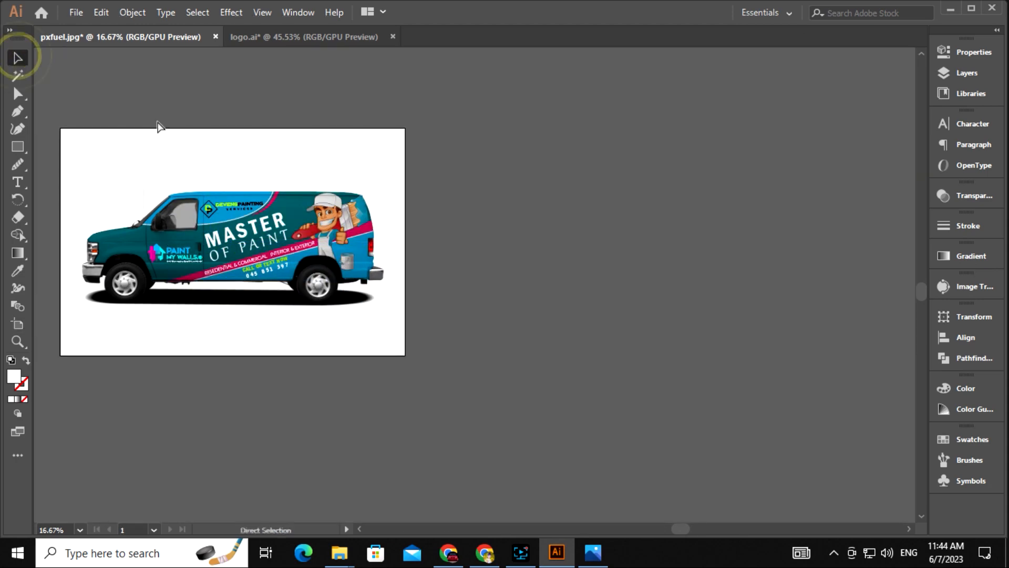
{"action": "left_click", "coordinate": [16, 325]}
{"action": "left_click_drag", "start_coordinate": [177, 303], "coordinate": [530, 308]}
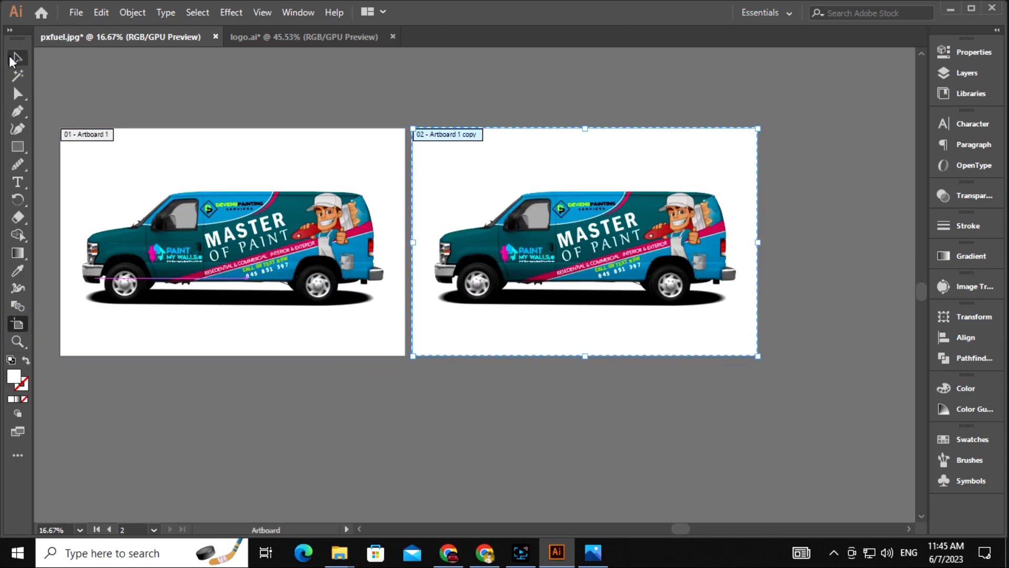
{"action": "left_click", "coordinate": [16, 58]}
Isolate the copied van group and recolour its teal body green
{"action": "left_click_drag", "start_coordinate": [344, 270], "coordinate": [377, 270]}
{"action": "left_click_drag", "start_coordinate": [604, 218], "coordinate": [612, 198]}
{"action": "left_click", "coordinate": [18, 59]}
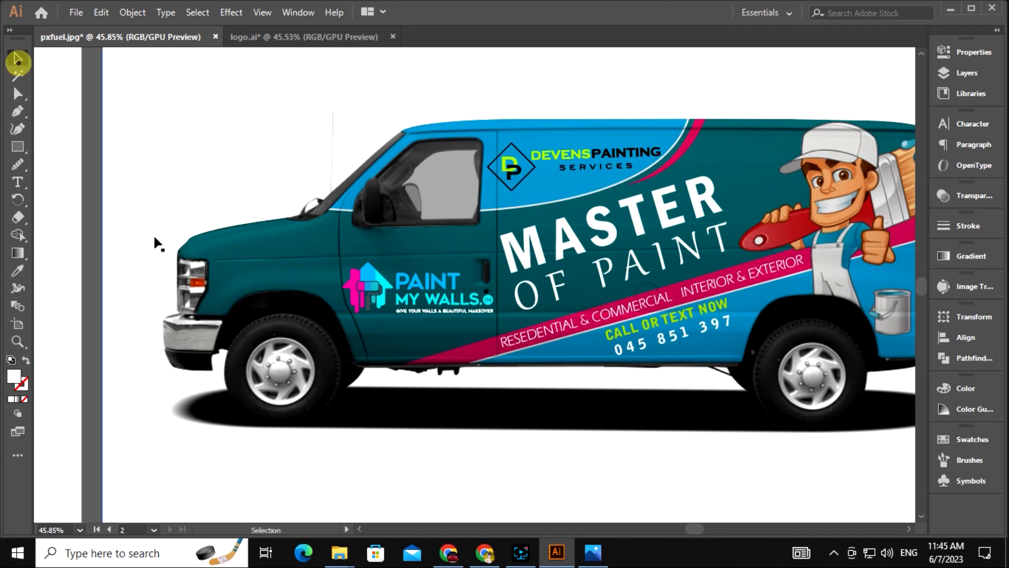
{"action": "right_click", "coordinate": [258, 255]}
{"action": "left_click", "coordinate": [318, 360]}
{"action": "left_click_drag", "start_coordinate": [240, 256], "coordinate": [273, 283]}
{"action": "left_click", "coordinate": [273, 283]}
{"action": "double_click", "coordinate": [14, 375]}
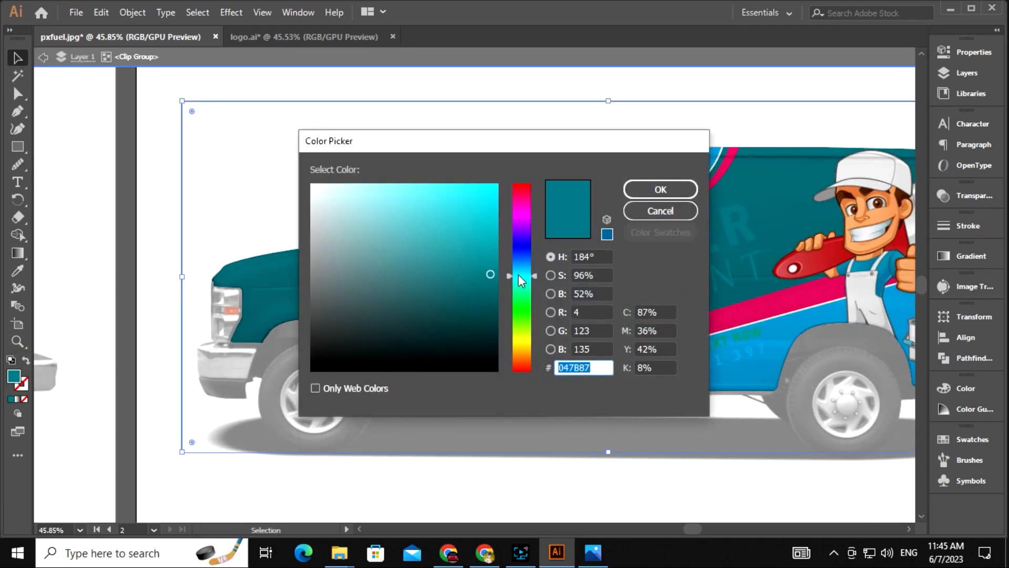
{"action": "left_click", "coordinate": [657, 190]}
Exit the van group and zoom out to view the teal and green vans together
{"action": "left_click_drag", "start_coordinate": [471, 365], "coordinate": [456, 242]}
{"action": "double_click", "coordinate": [644, 354]}
{"action": "left_click_drag", "start_coordinate": [644, 353], "coordinate": [539, 478]}
{"action": "key", "text": "ctrl+minus"}
{"action": "key", "text": "ctrl+minus"}
{"action": "left_click_drag", "start_coordinate": [381, 440], "coordinate": [656, 343]}
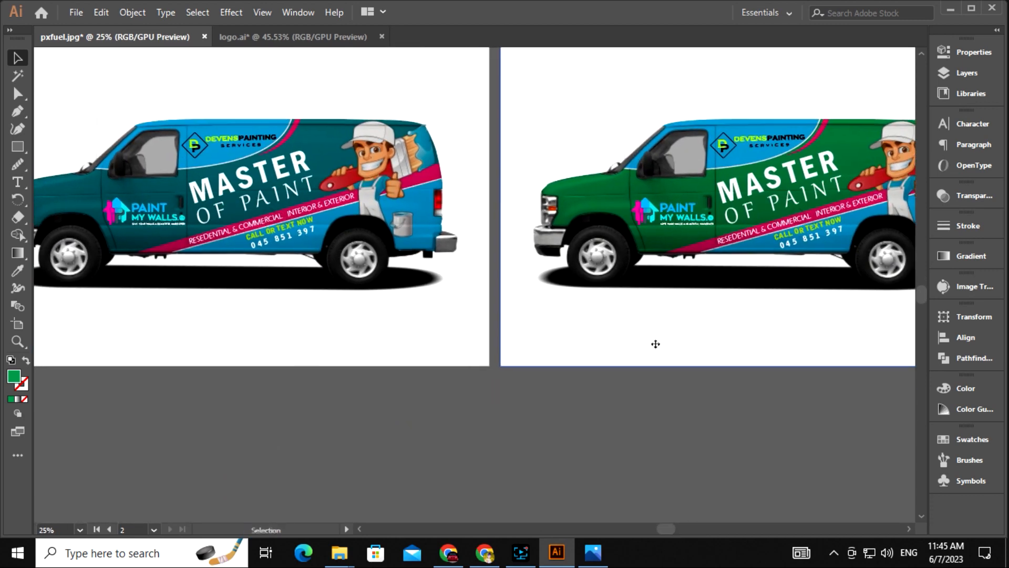
{"action": "key", "text": "ctrl+minus"}
{"action": "left_click", "coordinate": [17, 323]}
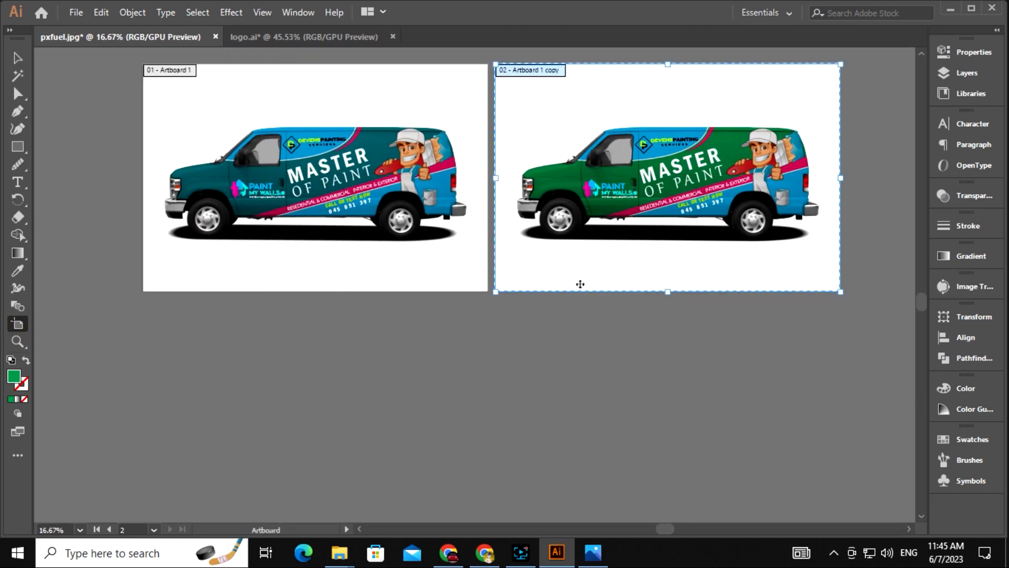
Duplicate the teal van artboard below as a third artboard
{"action": "left_click_drag", "start_coordinate": [401, 250], "coordinate": [395, 489]}
{"action": "left_click_drag", "start_coordinate": [409, 512], "coordinate": [378, 392]}
{"action": "key", "text": "v"}
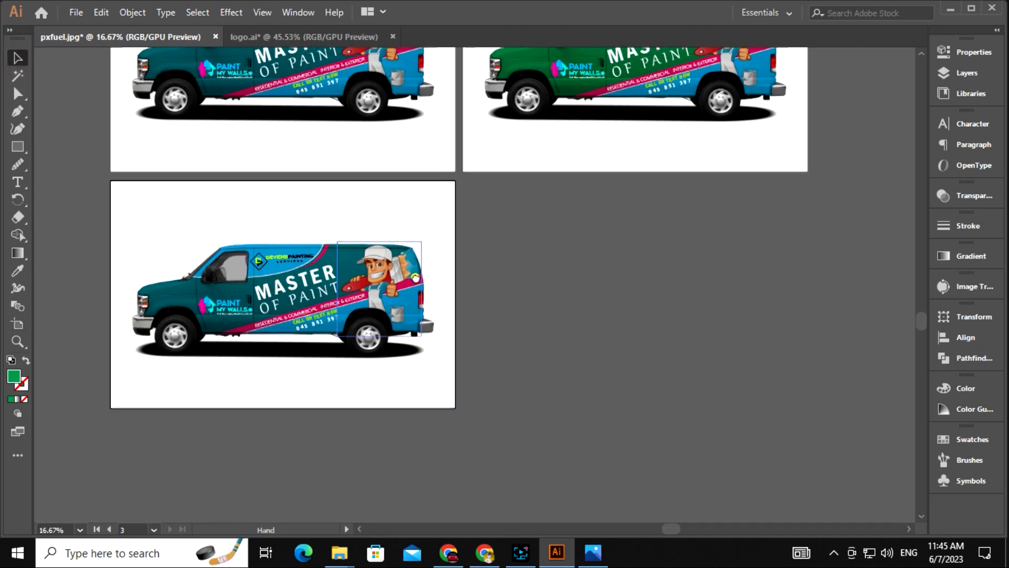
{"action": "left_click_drag", "start_coordinate": [379, 300], "coordinate": [389, 268]}
{"action": "key", "text": "ctrl+plus"}
{"action": "key", "text": "ctrl+plus"}
{"action": "left_click_drag", "start_coordinate": [284, 254], "coordinate": [594, 292]}
Isolate the third van's group and paint its body dark blue
{"action": "left_click", "coordinate": [196, 311]}
{"action": "right_click", "coordinate": [197, 311]}
{"action": "left_click", "coordinate": [293, 173]}
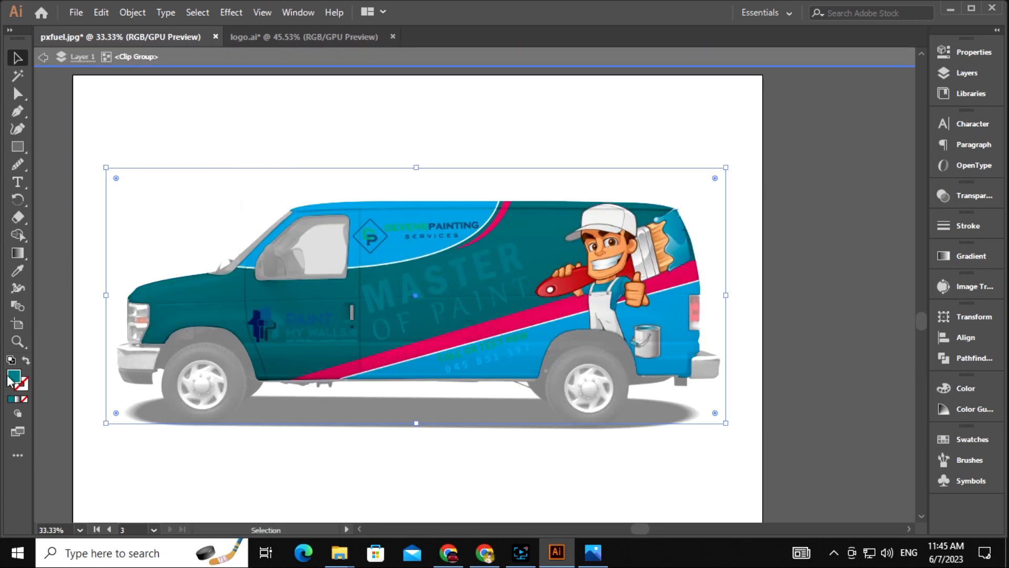
{"action": "double_click", "coordinate": [14, 376]}
{"action": "left_click_drag", "start_coordinate": [519, 280], "coordinate": [519, 256]}
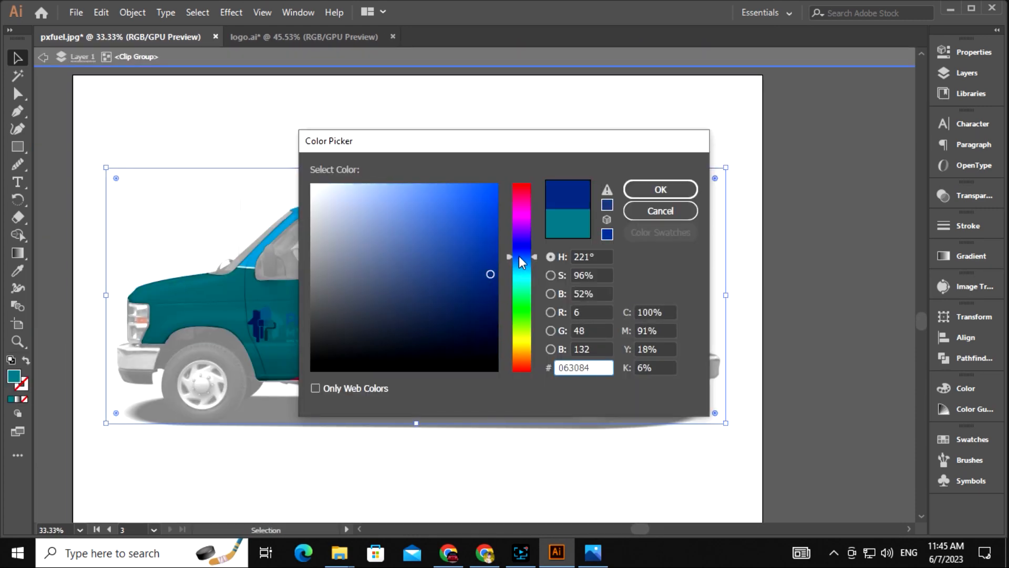
{"action": "left_click", "coordinate": [494, 253]}
{"action": "left_click", "coordinate": [642, 195]}
{"action": "double_click", "coordinate": [789, 311]}
{"action": "left_click_drag", "start_coordinate": [764, 354], "coordinate": [556, 432]}
{"action": "key", "text": "ctrl+minus"}
{"action": "key", "text": "ctrl+minus"}
Duplicate the green van artboard as a fourth and isolate its van group
{"action": "left_click", "coordinate": [18, 324]}
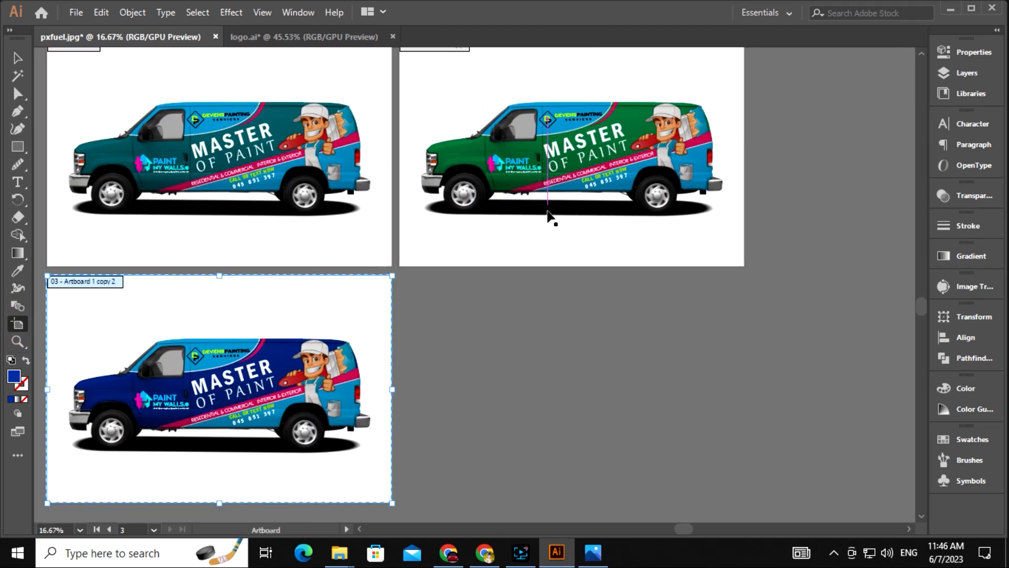
{"action": "left_click_drag", "start_coordinate": [532, 238], "coordinate": [577, 473]}
{"action": "left_click", "coordinate": [17, 58]}
{"action": "left_click_drag", "start_coordinate": [500, 322], "coordinate": [464, 203]}
{"action": "left_click", "coordinate": [437, 267]}
{"action": "right_click", "coordinate": [437, 267]}
{"action": "left_click", "coordinate": [486, 373]}
Shift the fourth van's body to blue and blend it with Color Dodge for a pale icy look
{"action": "left_click", "coordinate": [456, 278]}
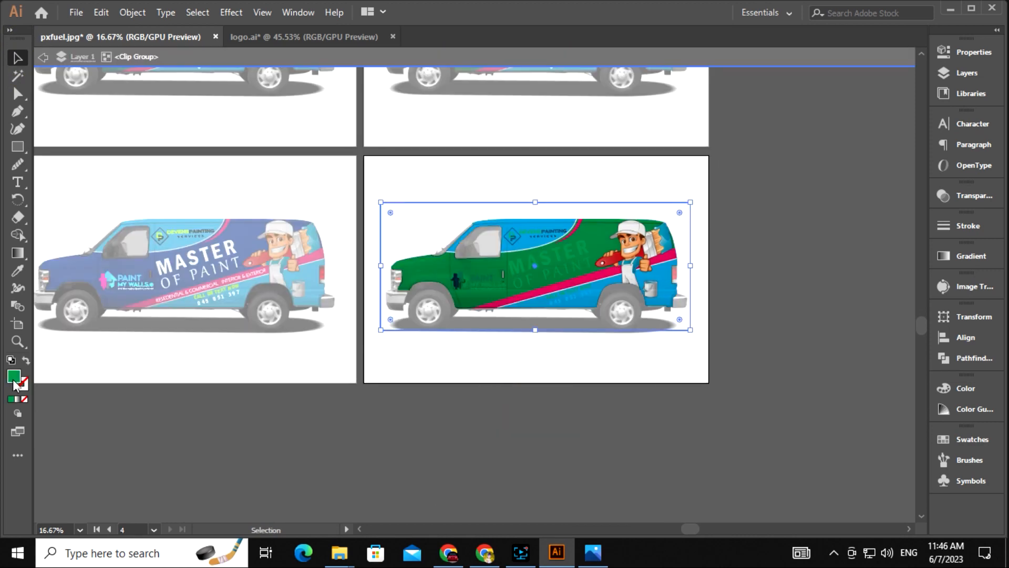
{"action": "double_click", "coordinate": [14, 376]}
{"action": "left_click_drag", "start_coordinate": [511, 296], "coordinate": [511, 268]}
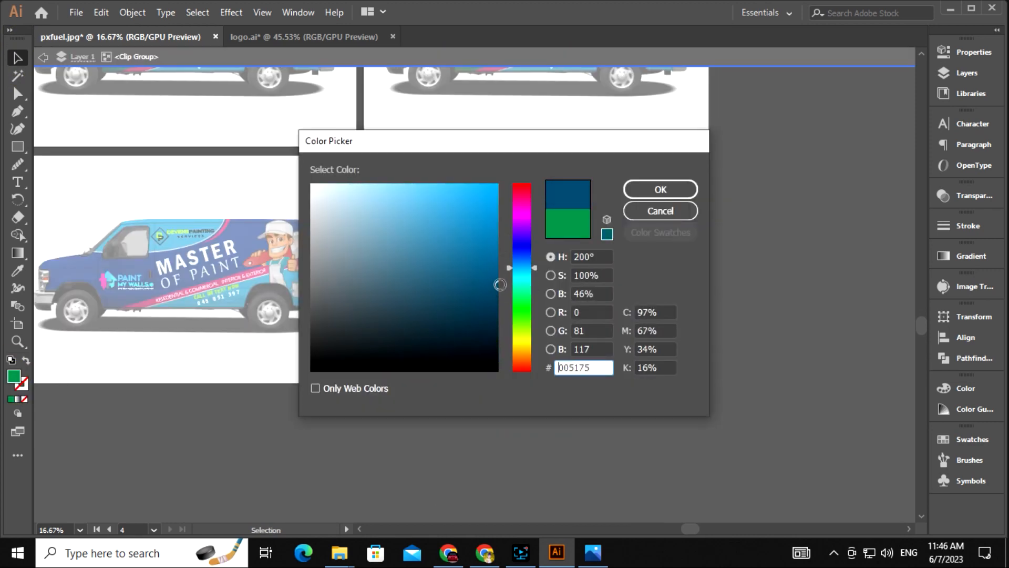
{"action": "key", "text": "Return"}
{"action": "left_click", "coordinate": [974, 195]}
{"action": "left_click", "coordinate": [823, 212]}
{"action": "left_click", "coordinate": [793, 331]}
{"action": "double_click", "coordinate": [754, 355]}
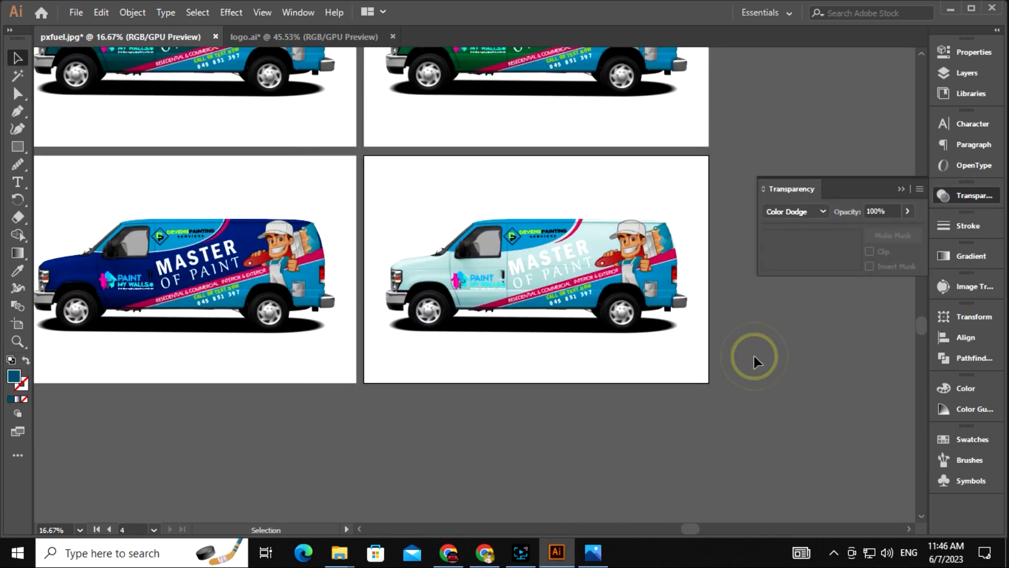
Recolour the MASTER OF PAINT slogan, sampling pink onto MASTER with the Eyedropper
{"action": "left_click", "coordinate": [570, 254]}
{"action": "scroll", "coordinate": [568, 270], "scroll_direction": "up", "scroll_amount": 2}
{"action": "double_click", "coordinate": [14, 376]}
{"action": "left_click", "coordinate": [311, 371]}
{"action": "left_click", "coordinate": [660, 189]}
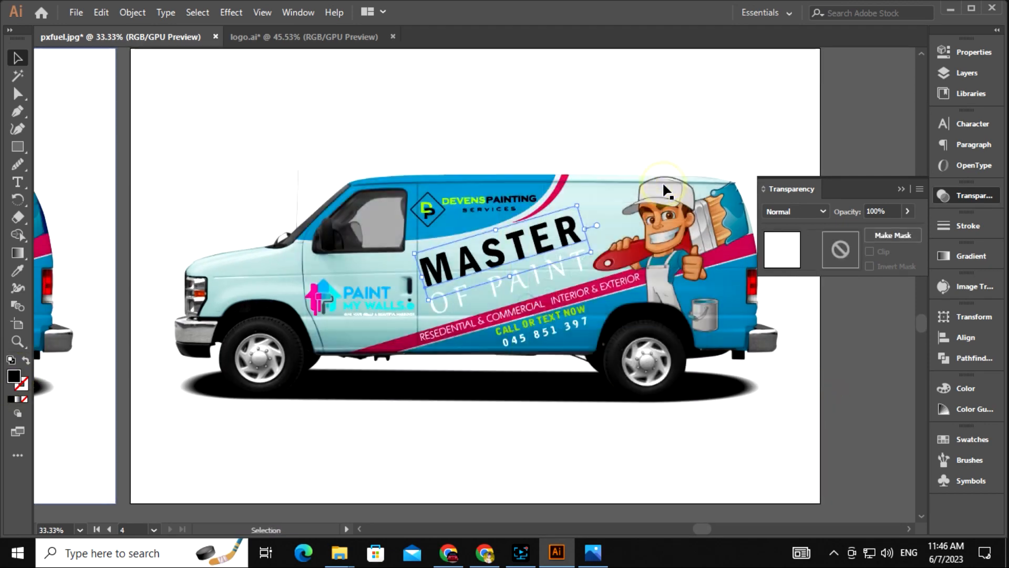
{"action": "key", "text": "i"}
{"action": "left_click", "coordinate": [17, 57]}
{"action": "left_click_drag", "start_coordinate": [473, 295], "coordinate": [451, 257]}
Isolate the Paint My Walls logo group and set its lettering to dark teal
{"action": "left_click", "coordinate": [902, 189]}
{"action": "key", "text": "ctrl+="}
{"action": "key", "text": "ctrl+="}
{"action": "left_click_drag", "start_coordinate": [452, 374], "coordinate": [579, 324]}
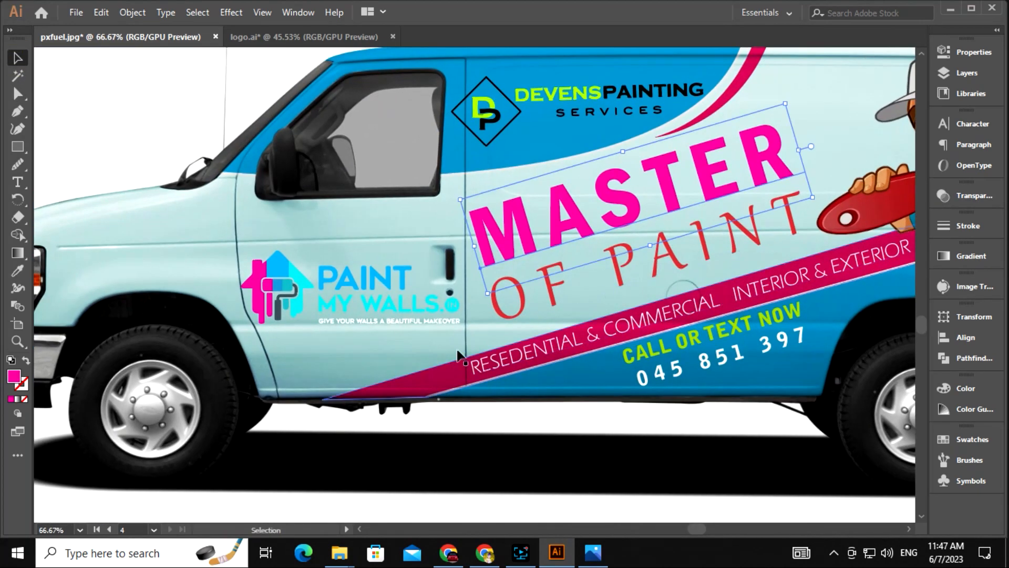
{"action": "right_click", "coordinate": [342, 314]}
{"action": "left_click", "coordinate": [384, 189]}
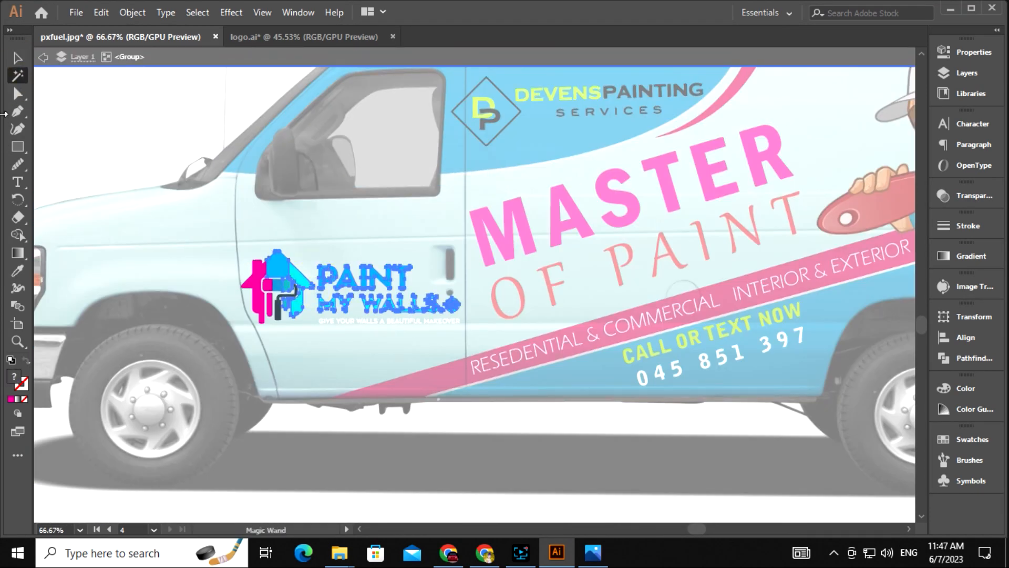
{"action": "key", "text": "ctrl+="}
{"action": "left_click", "coordinate": [456, 312]}
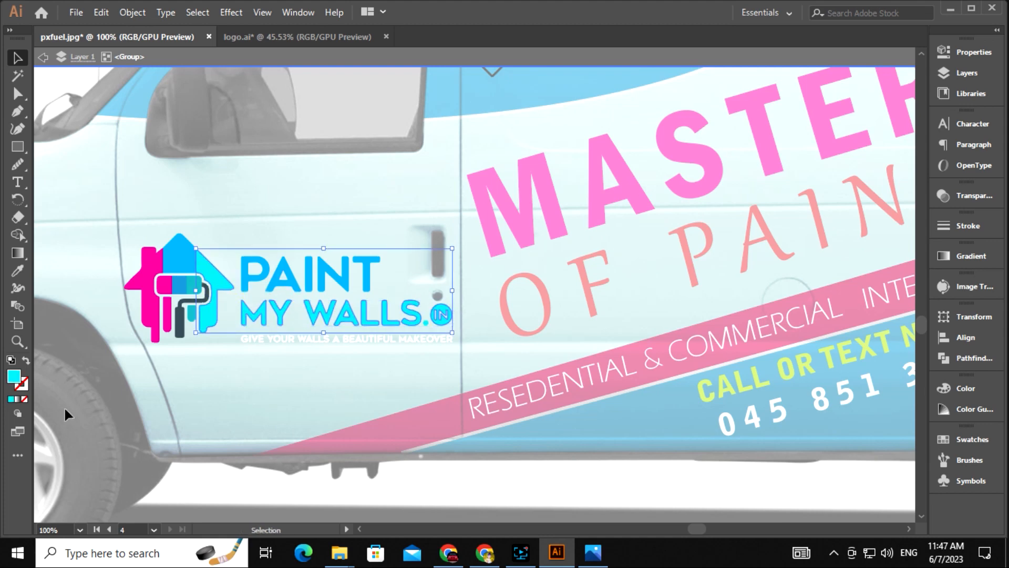
{"action": "double_click", "coordinate": [14, 376]}
{"action": "left_click_drag", "start_coordinate": [493, 206], "coordinate": [500, 262]}
{"action": "left_click", "coordinate": [660, 190]}
{"action": "left_click_drag", "start_coordinate": [500, 361], "coordinate": [478, 214]}
{"action": "double_click", "coordinate": [418, 325]}
Zoom out to view all four van colour variants together
{"action": "left_click_drag", "start_coordinate": [446, 264], "coordinate": [446, 316]}
{"action": "key", "text": "ctrl+-"}
{"action": "key", "text": "ctrl+-"}
{"action": "left_click_drag", "start_coordinate": [655, 354], "coordinate": [565, 407]}
{"action": "key", "text": "ctrl+-"}
{"action": "key", "text": "ctrl+-"}
{"action": "key", "text": "ctrl+-"}
{"action": "left_click_drag", "start_coordinate": [472, 357], "coordinate": [632, 481]}
{"action": "key", "text": "z"}
{"action": "left_click_drag", "start_coordinate": [565, 394], "coordinate": [592, 361]}
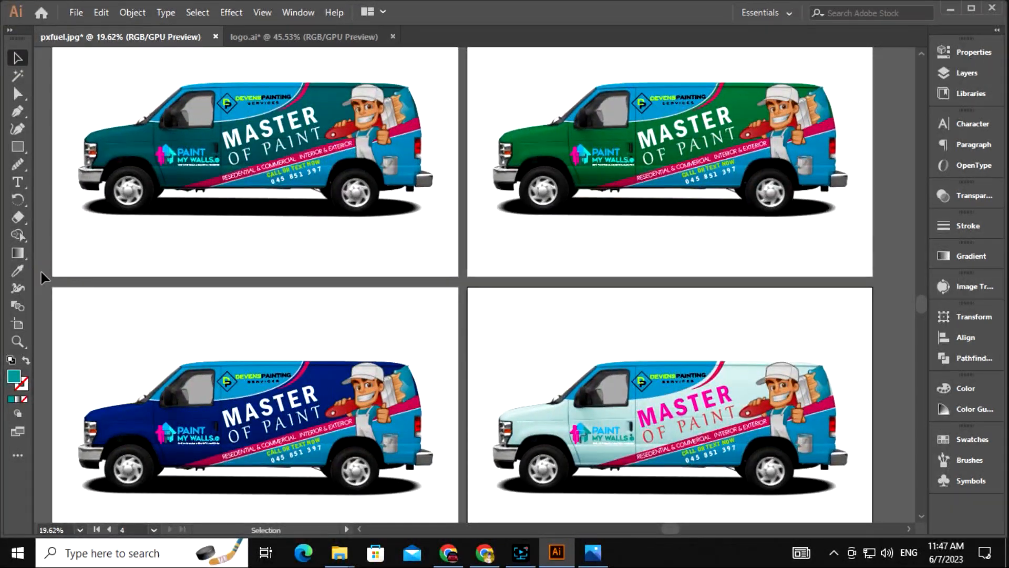
Save the design as 'editable print ready source file' in Illustrator format
{"action": "left_click", "coordinate": [77, 13]}
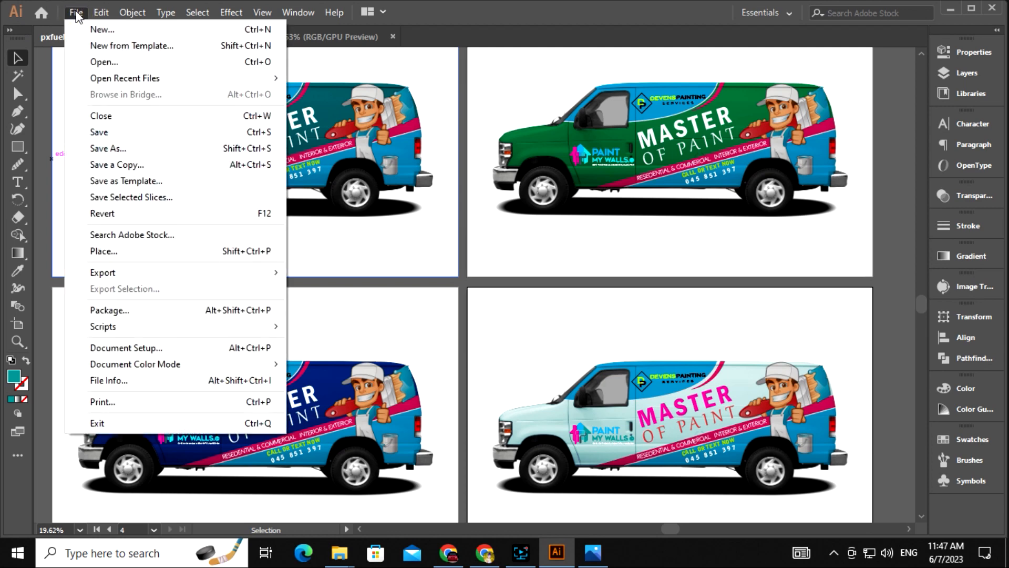
{"action": "left_click", "coordinate": [143, 148]}
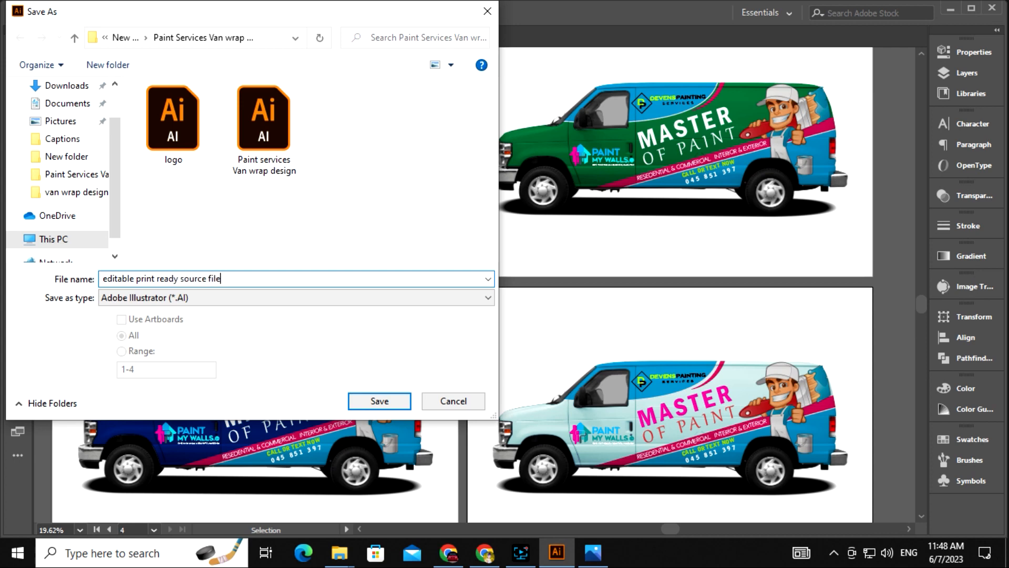
{"action": "left_click", "coordinate": [380, 401]}
{"action": "left_click", "coordinate": [562, 485]}
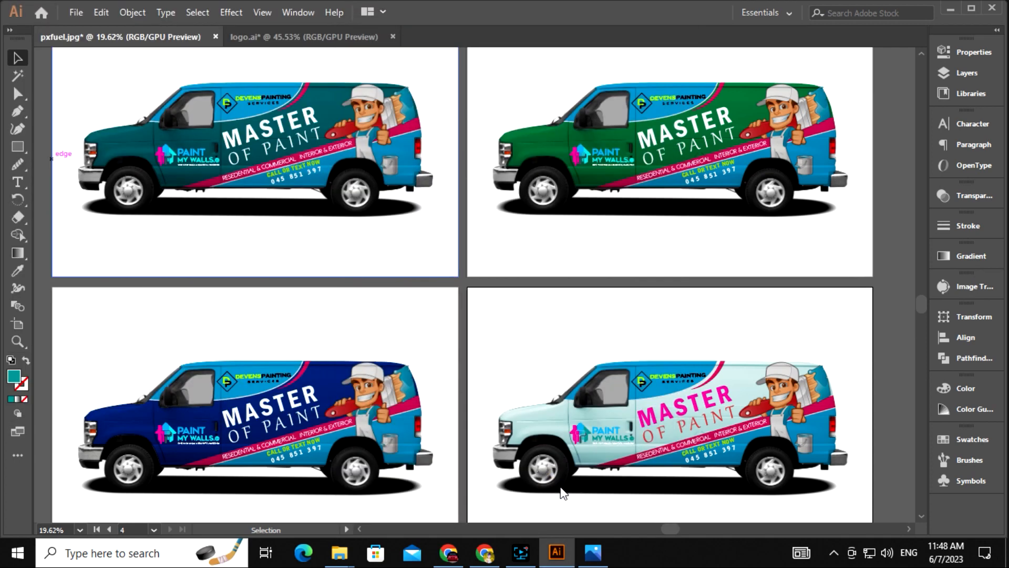
Export the artboards as JPEGs named 'van wrap design'
{"action": "left_click", "coordinate": [76, 13]}
{"action": "mouse_move", "coordinate": [174, 272]}
{"action": "left_click", "coordinate": [343, 290]}
{"action": "left_click", "coordinate": [158, 297]}
{"action": "left_click", "coordinate": [174, 375]}
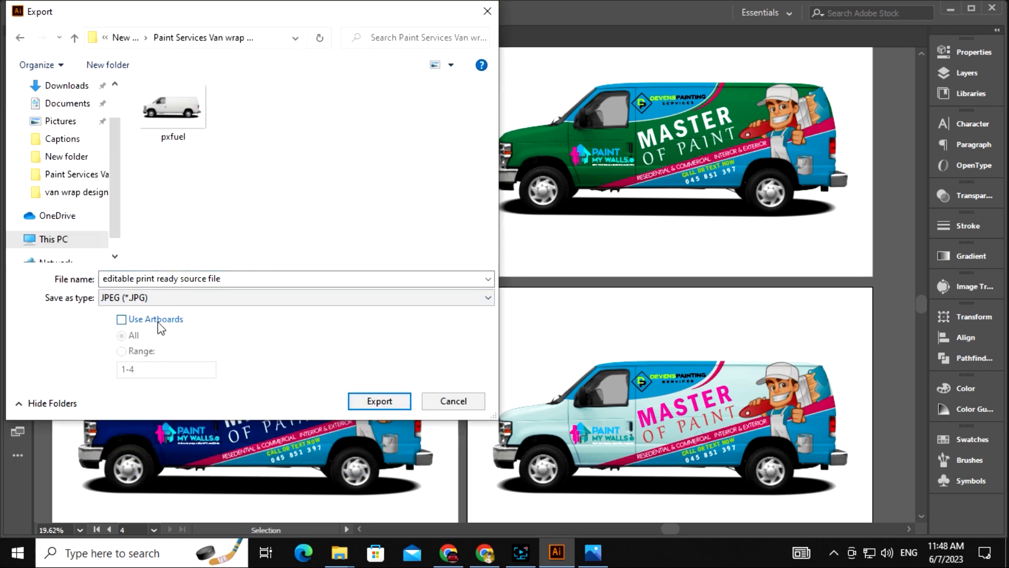
{"action": "left_click", "coordinate": [327, 279]}
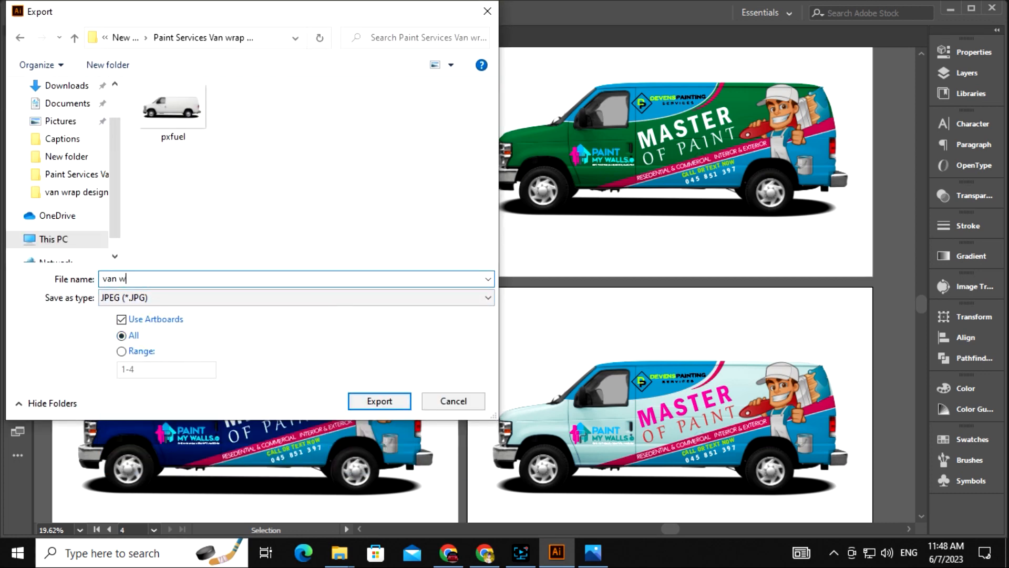
{"action": "type", "text": "van wrap design"}
{"action": "left_click", "coordinate": [400, 401]}
Set the JPEG options to Maximum quality and High (300 ppi) resolution, then export
{"action": "left_click", "coordinate": [491, 131]}
{"action": "left_click", "coordinate": [640, 157]}
{"action": "left_click", "coordinate": [624, 212]}
{"action": "left_click", "coordinate": [520, 239]}
{"action": "left_click", "coordinate": [497, 294]}
{"action": "left_click", "coordinate": [572, 353]}
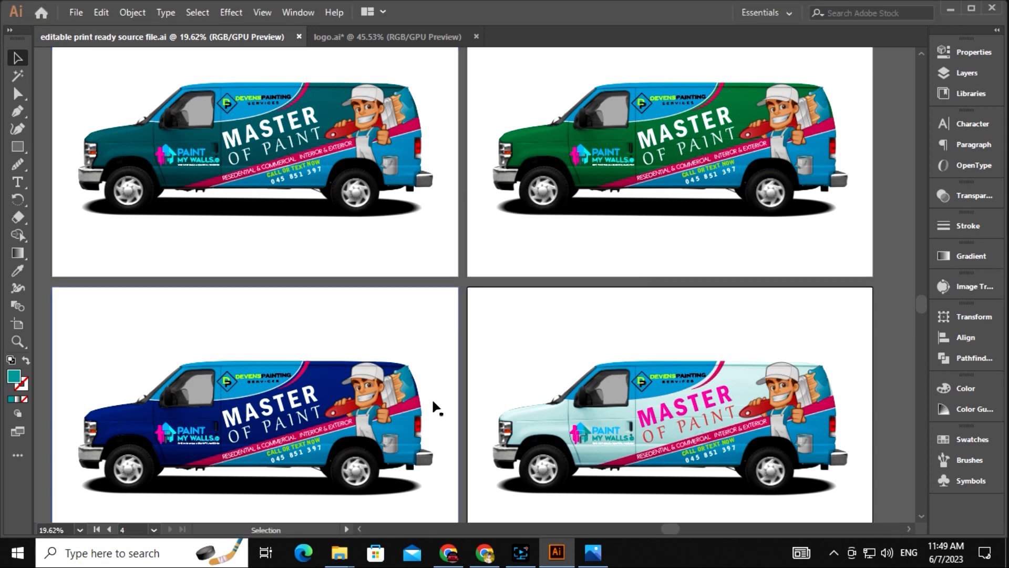
Open van wrap design-01 from the export folder and inspect the front and rear
{"action": "mouse_move", "coordinate": [340, 552]}
{"action": "left_click", "coordinate": [415, 484]}
{"action": "double_click", "coordinate": [721, 118]}
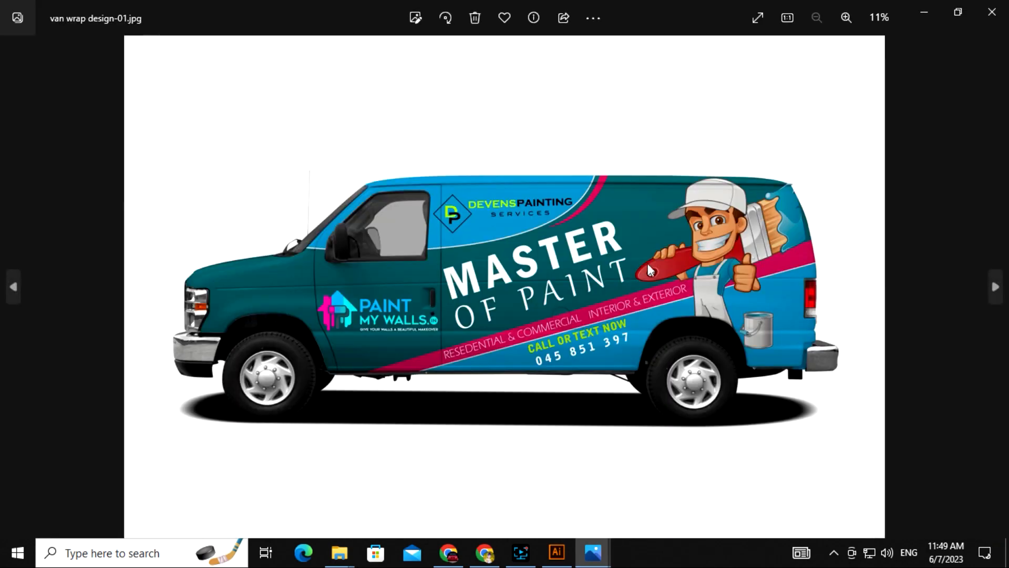
{"action": "scroll", "coordinate": [494, 263], "scroll_direction": "up", "scroll_amount": 2}
{"action": "left_click_drag", "start_coordinate": [637, 345], "coordinate": [491, 310]}
{"action": "left_click_drag", "start_coordinate": [126, 304], "coordinate": [462, 286]}
Finish checking the first export, then inspect van wrap design-02's rear, middle and front door
{"action": "left_click_drag", "start_coordinate": [558, 202], "coordinate": [462, 291]}
{"action": "scroll", "coordinate": [447, 269], "scroll_direction": "down", "scroll_amount": 2}
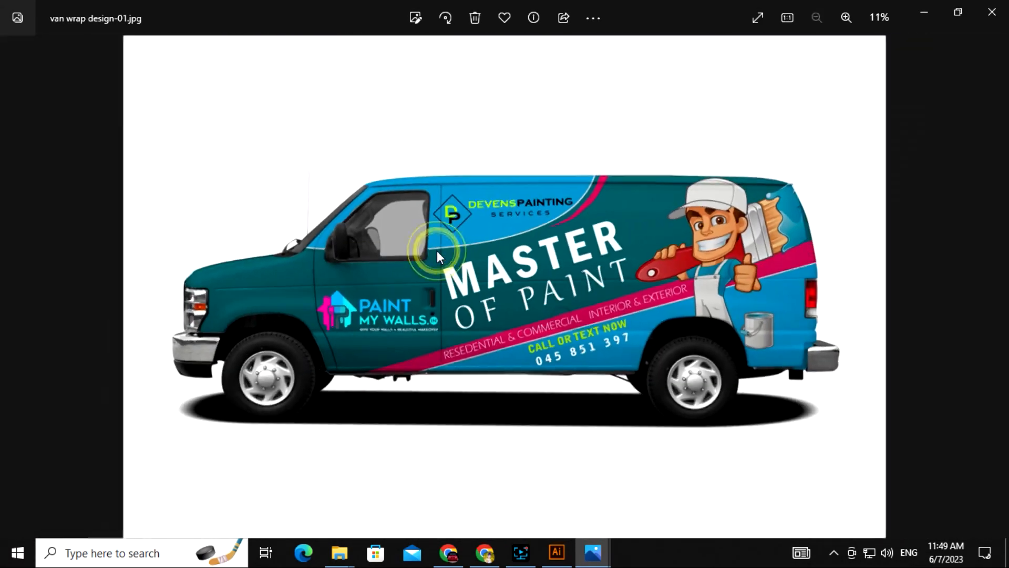
{"action": "key", "text": "Right"}
{"action": "scroll", "coordinate": [295, 299], "scroll_direction": "up", "scroll_amount": 2}
{"action": "left_click_drag", "start_coordinate": [523, 356], "coordinate": [590, 345]}
{"action": "left_click_drag", "start_coordinate": [721, 354], "coordinate": [421, 394]}
{"action": "left_click_drag", "start_coordinate": [777, 361], "coordinate": [545, 387]}
{"action": "scroll", "coordinate": [643, 286], "scroll_direction": "up", "scroll_amount": 1}
{"action": "left_click_drag", "start_coordinate": [643, 285], "coordinate": [520, 217]}
{"action": "left_click_drag", "start_coordinate": [306, 258], "coordinate": [736, 421]}
{"action": "left_click_drag", "start_coordinate": [464, 338], "coordinate": [546, 314]}
{"action": "scroll", "coordinate": [546, 313], "scroll_direction": "down", "scroll_amount": 2}
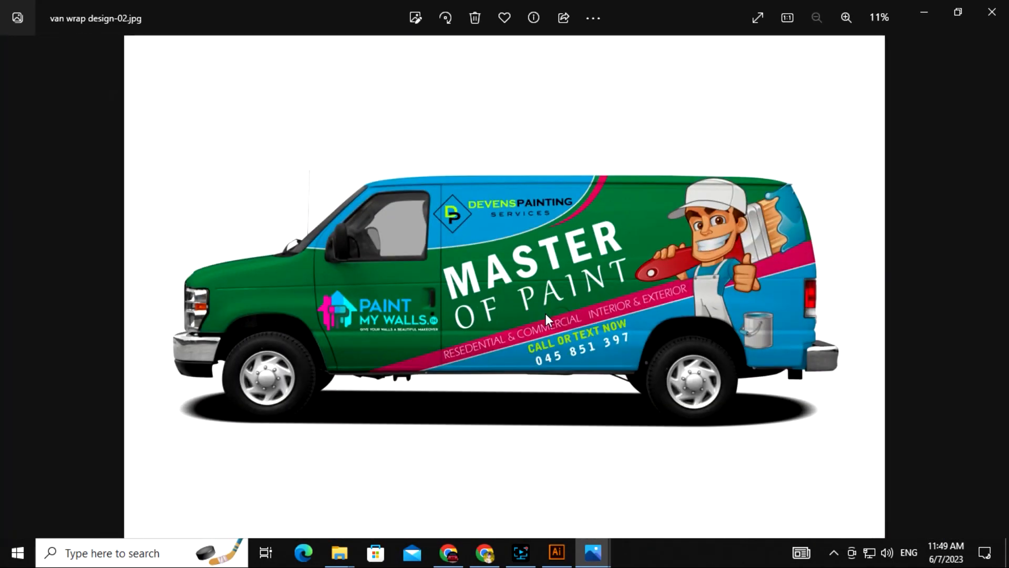
Move to van wrap design-03 and pan around to inspect its details
{"action": "key", "text": "Right"}
{"action": "scroll", "coordinate": [315, 301], "scroll_direction": "up", "scroll_amount": 3}
{"action": "left_click_drag", "start_coordinate": [920, 481], "coordinate": [289, 433]}
{"action": "left_click_drag", "start_coordinate": [681, 342], "coordinate": [560, 467]}
{"action": "left_click_drag", "start_coordinate": [514, 248], "coordinate": [553, 355]}
{"action": "left_click_drag", "start_coordinate": [429, 324], "coordinate": [622, 308]}
{"action": "scroll", "coordinate": [519, 282], "scroll_direction": "down", "scroll_amount": 2}
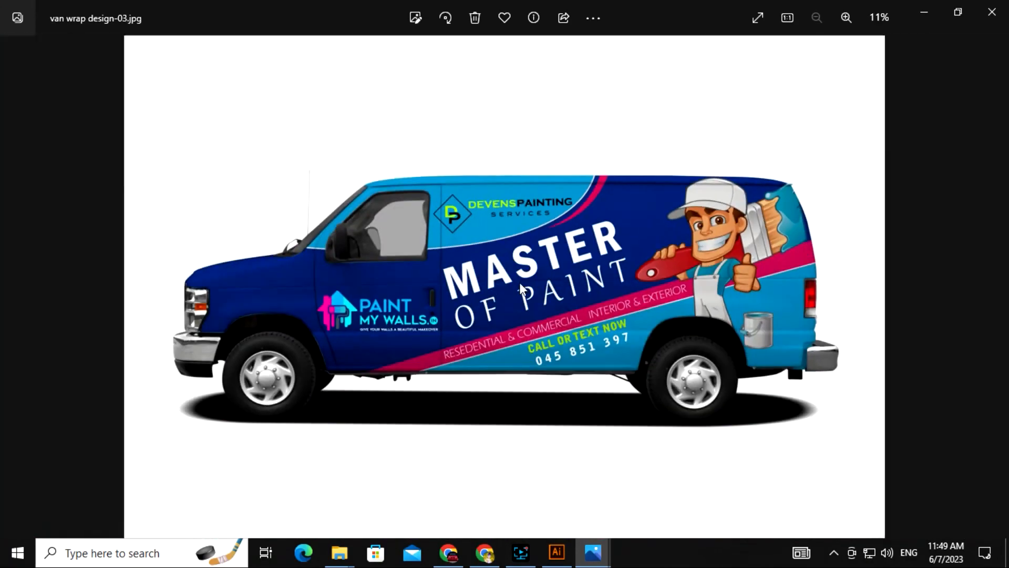
Review pale blue design-04: slogan, phone number, painter mascot, logo and cab
{"action": "key", "text": "Right"}
{"action": "scroll", "coordinate": [601, 396], "scroll_direction": "up", "scroll_amount": 3}
{"action": "left_click_drag", "start_coordinate": [801, 390], "coordinate": [503, 377]}
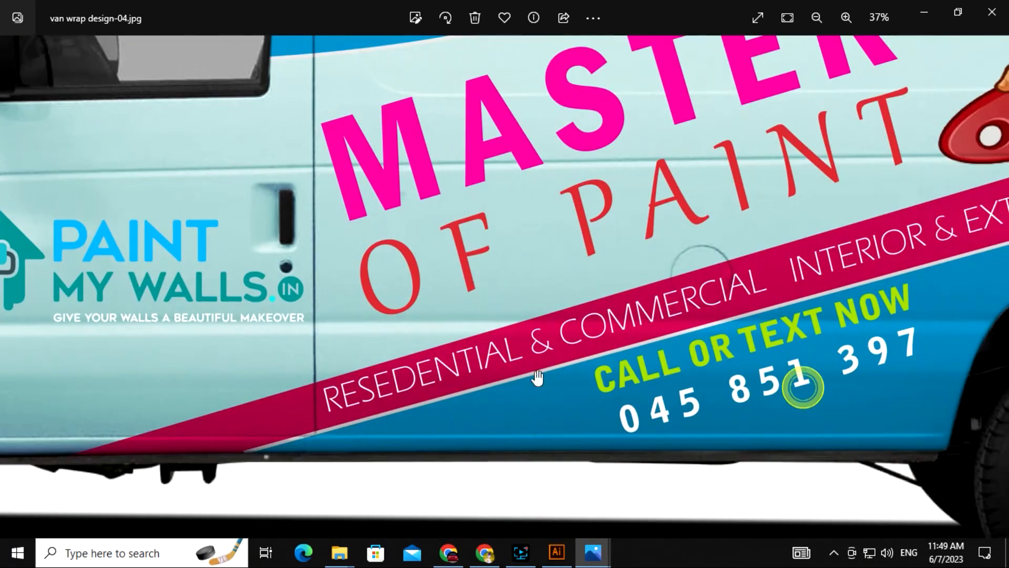
{"action": "left_click_drag", "start_coordinate": [773, 355], "coordinate": [513, 421]}
{"action": "left_click_drag", "start_coordinate": [757, 258], "coordinate": [483, 418]}
{"action": "left_click_drag", "start_coordinate": [675, 262], "coordinate": [389, 297]}
{"action": "left_click_drag", "start_coordinate": [184, 288], "coordinate": [528, 277]}
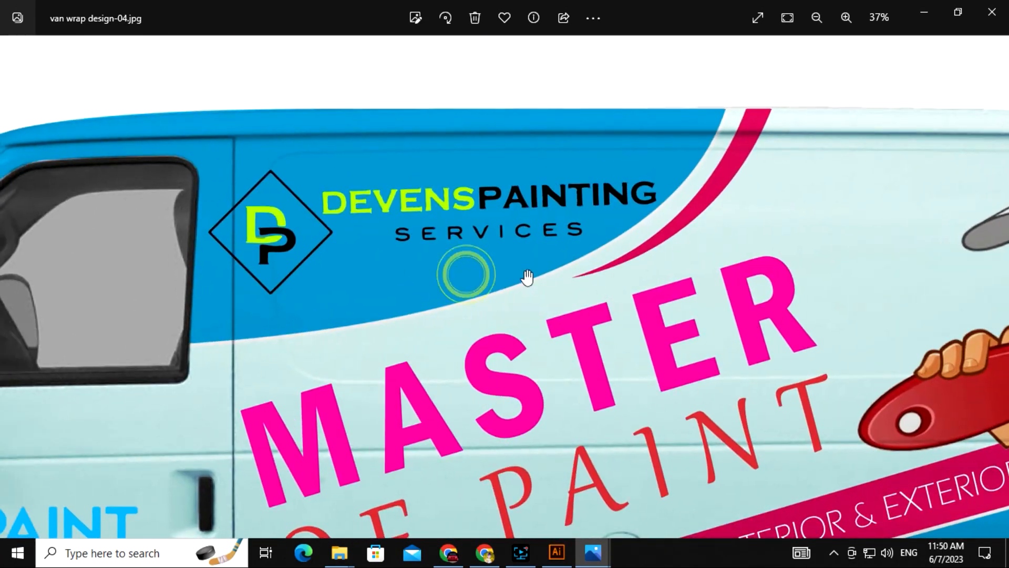
{"action": "scroll", "coordinate": [569, 276], "scroll_direction": "down", "scroll_amount": 3}
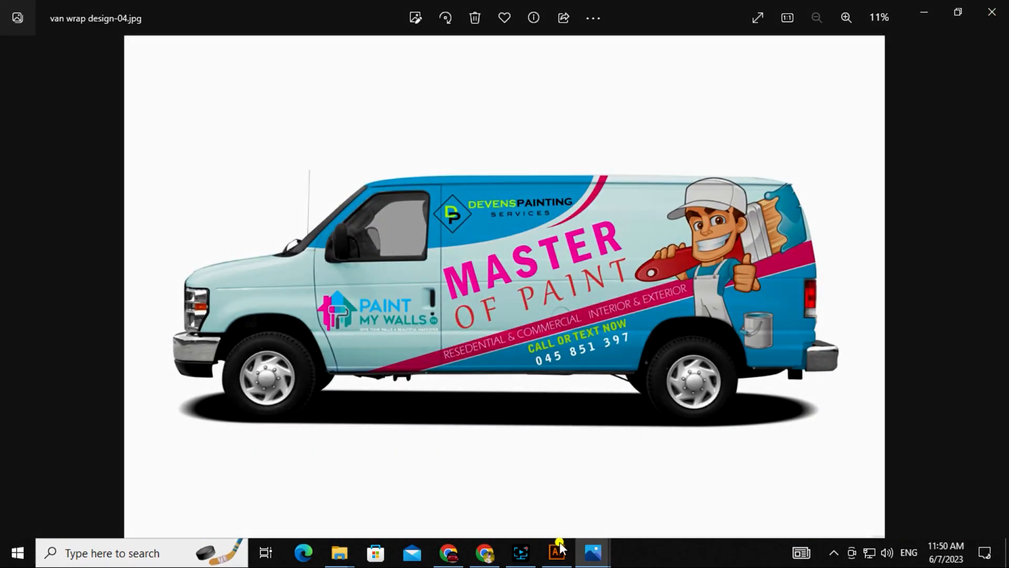